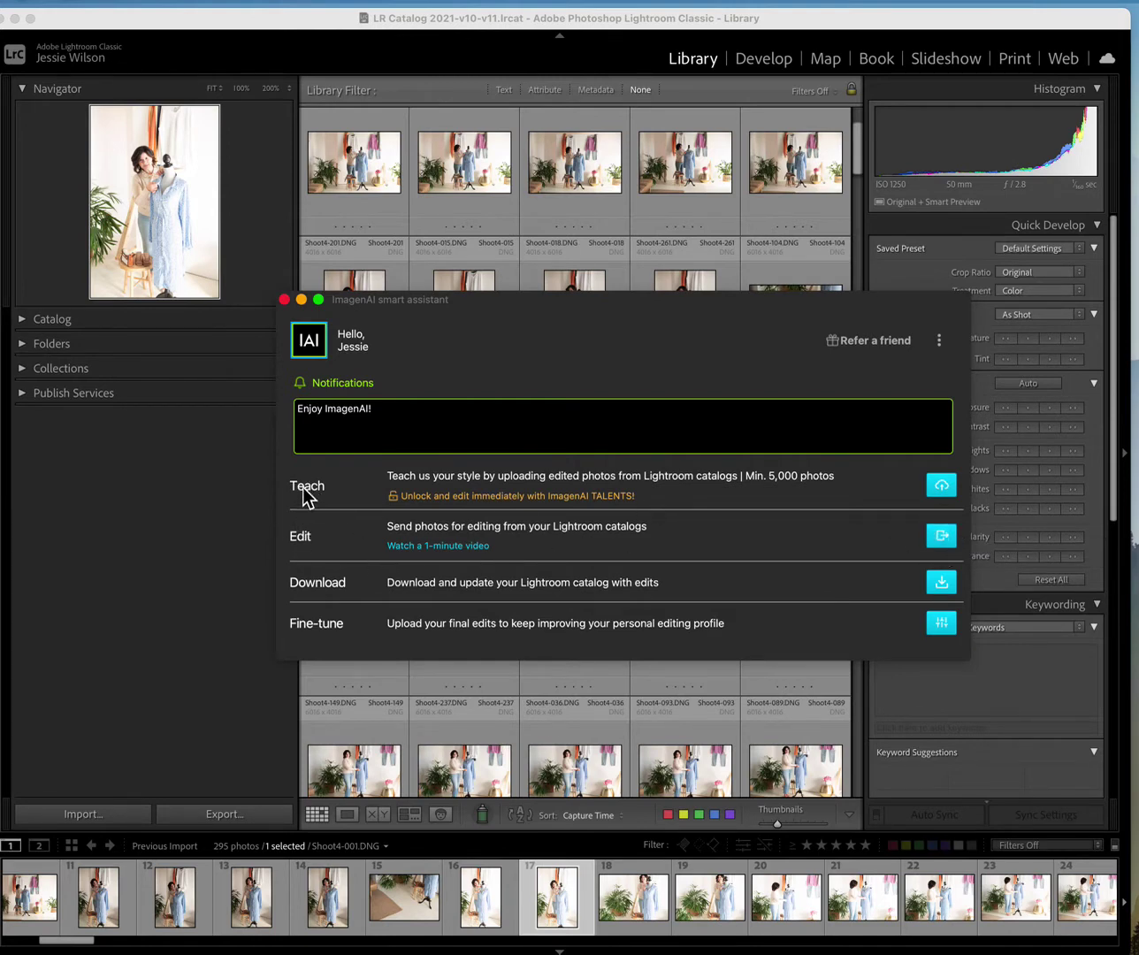
- Start an upload with recent catalog LR Catalog 2021-v10-v11, then cancel the catalog-in-use warning
left_click(941, 535)
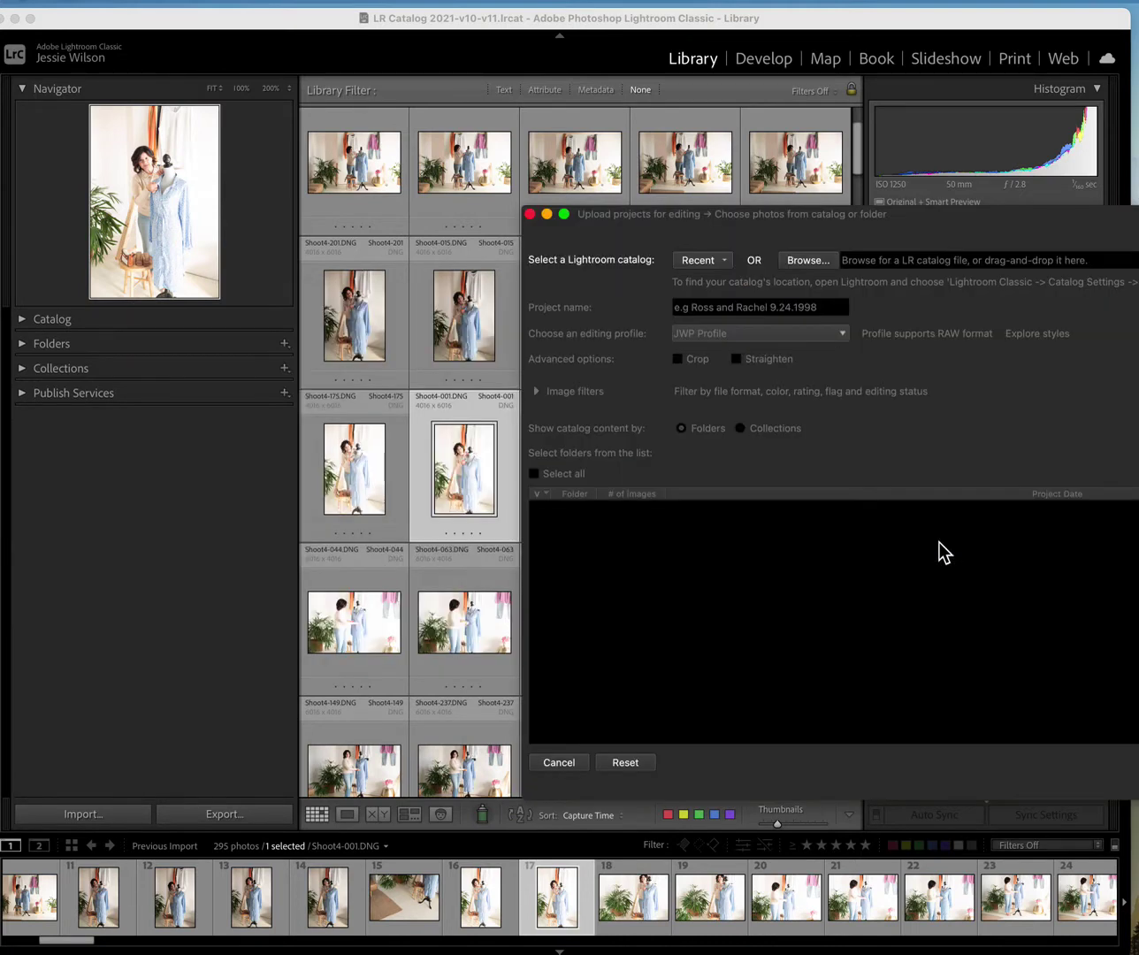
left_click_drag(880, 217, 438, 216)
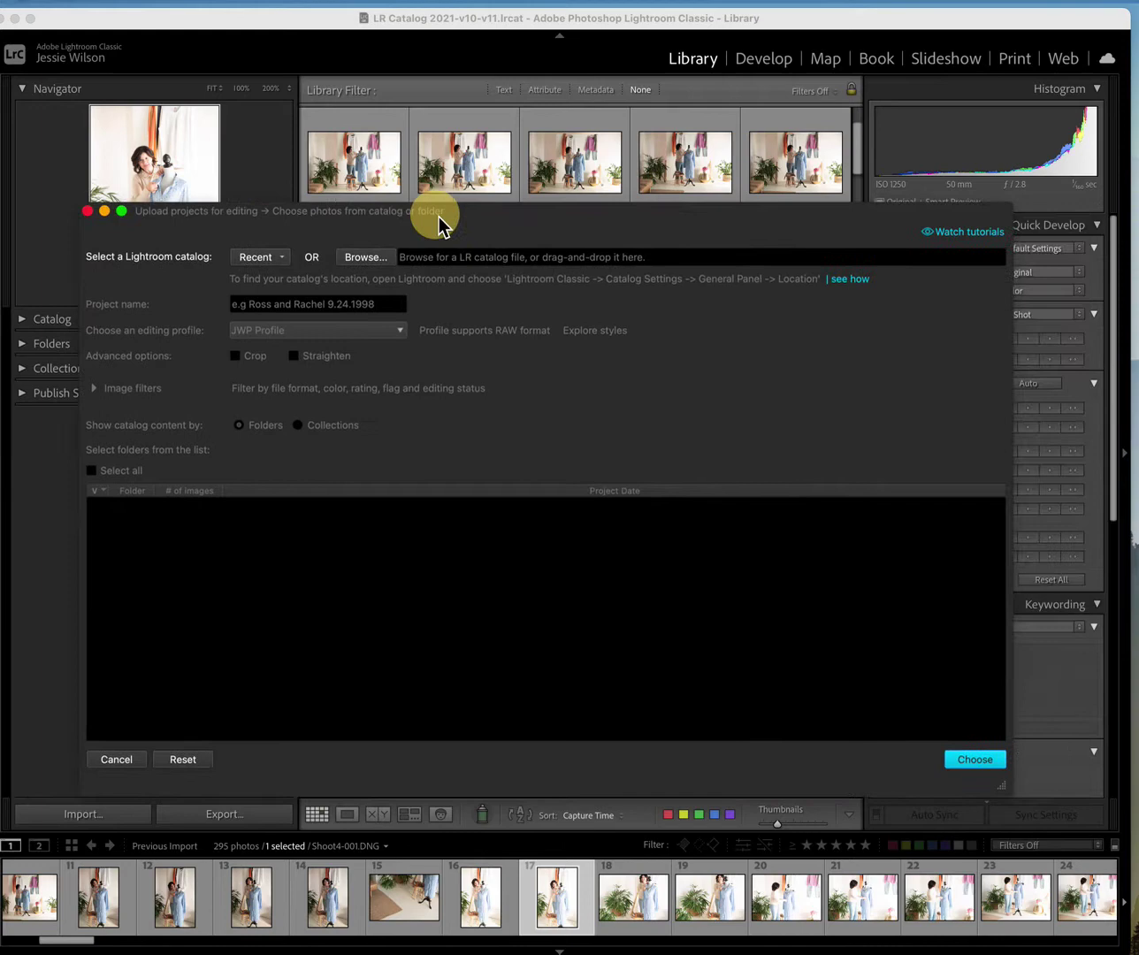
left_click(261, 262)
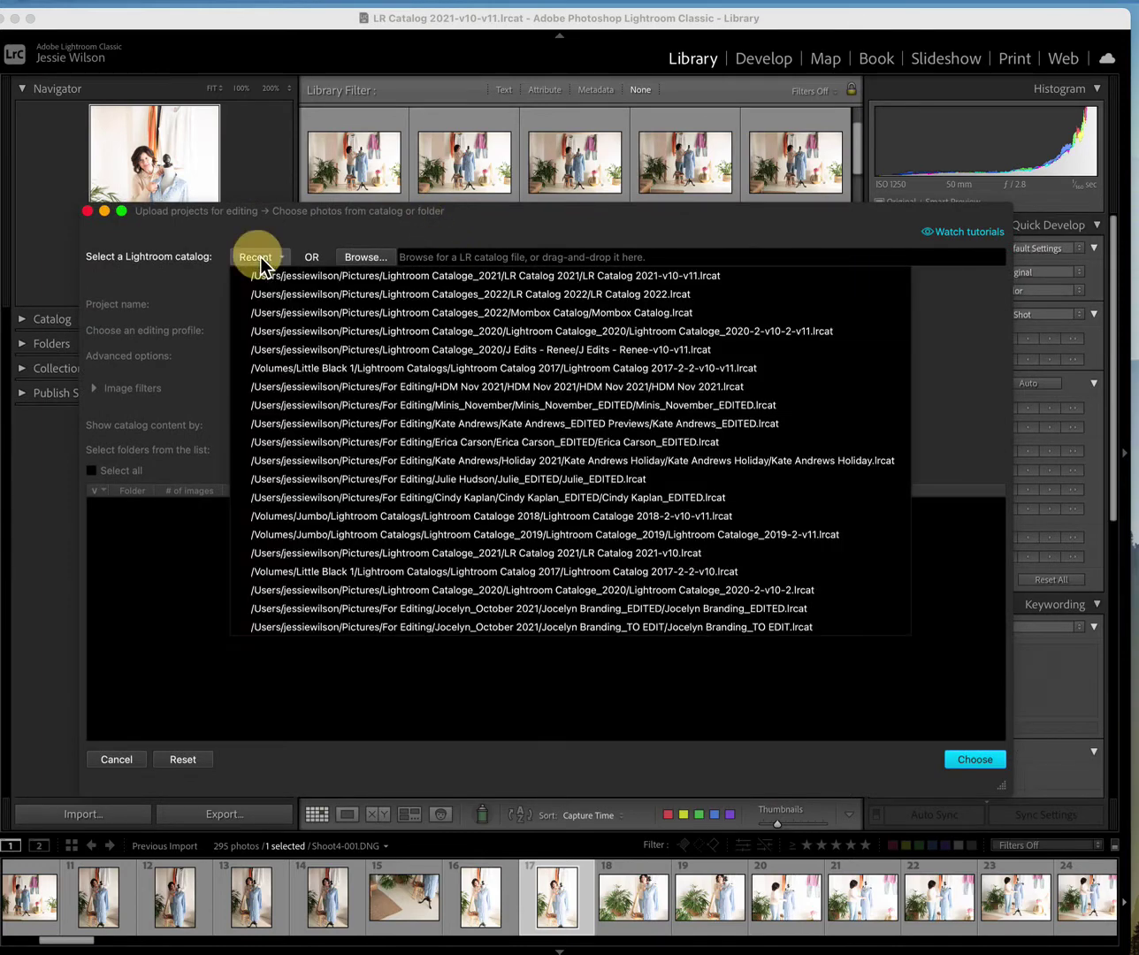
left_click(555, 280)
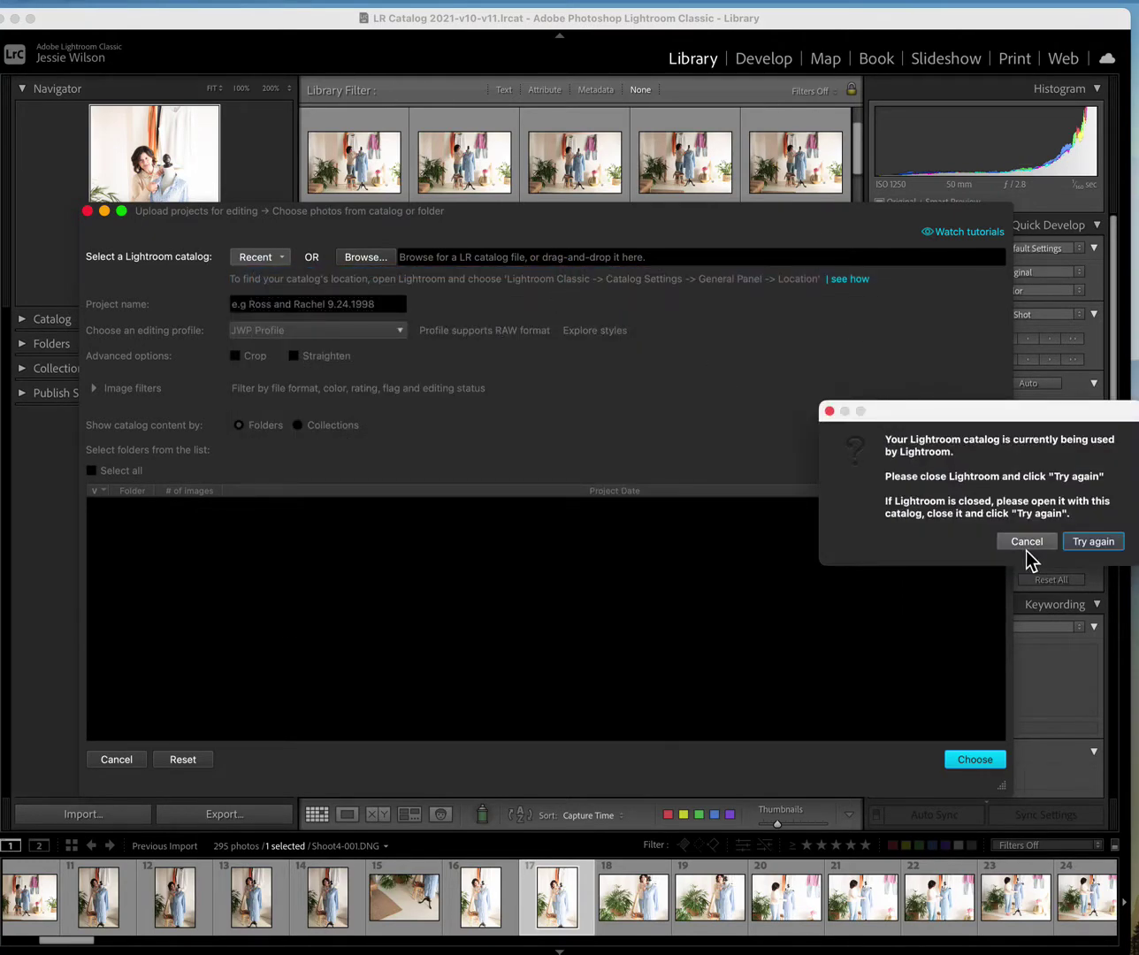
left_click(1027, 543)
left_click(317, 30)
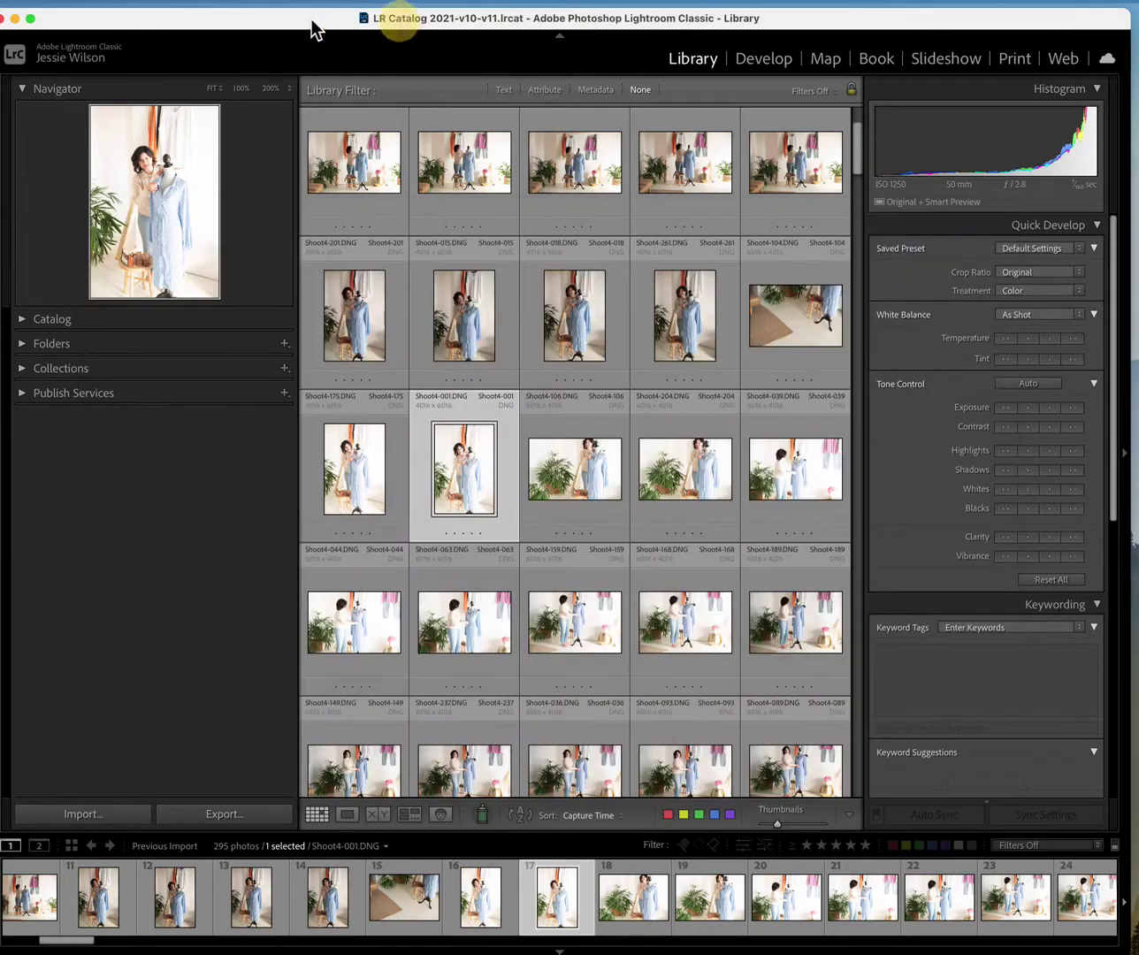
- Quit Lightroom without backing up, then load LR Catalog 2021-v10-v11 from the recent catalogs
left_click(4, 18)
left_click(1133, 324)
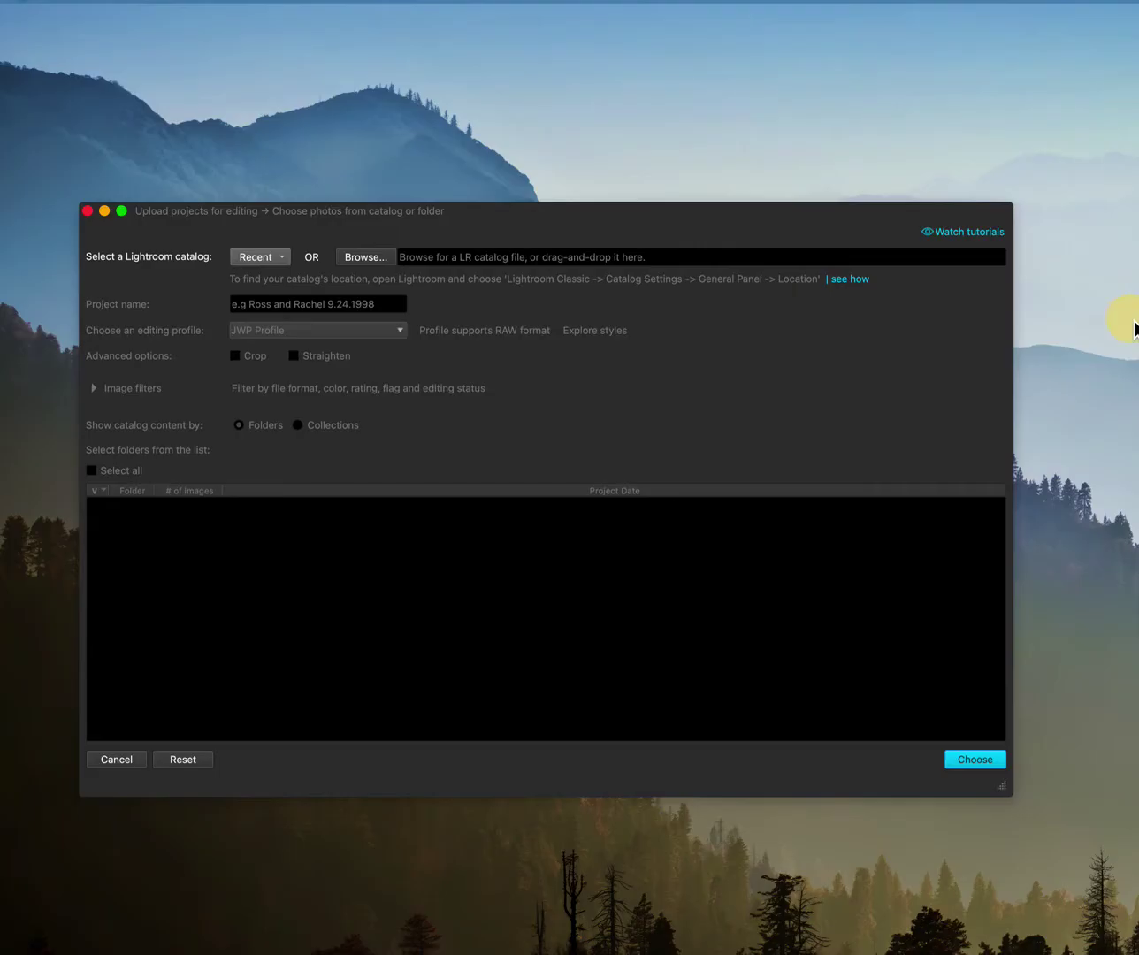
left_click(1064, 381)
left_click(281, 258)
left_click(283, 275)
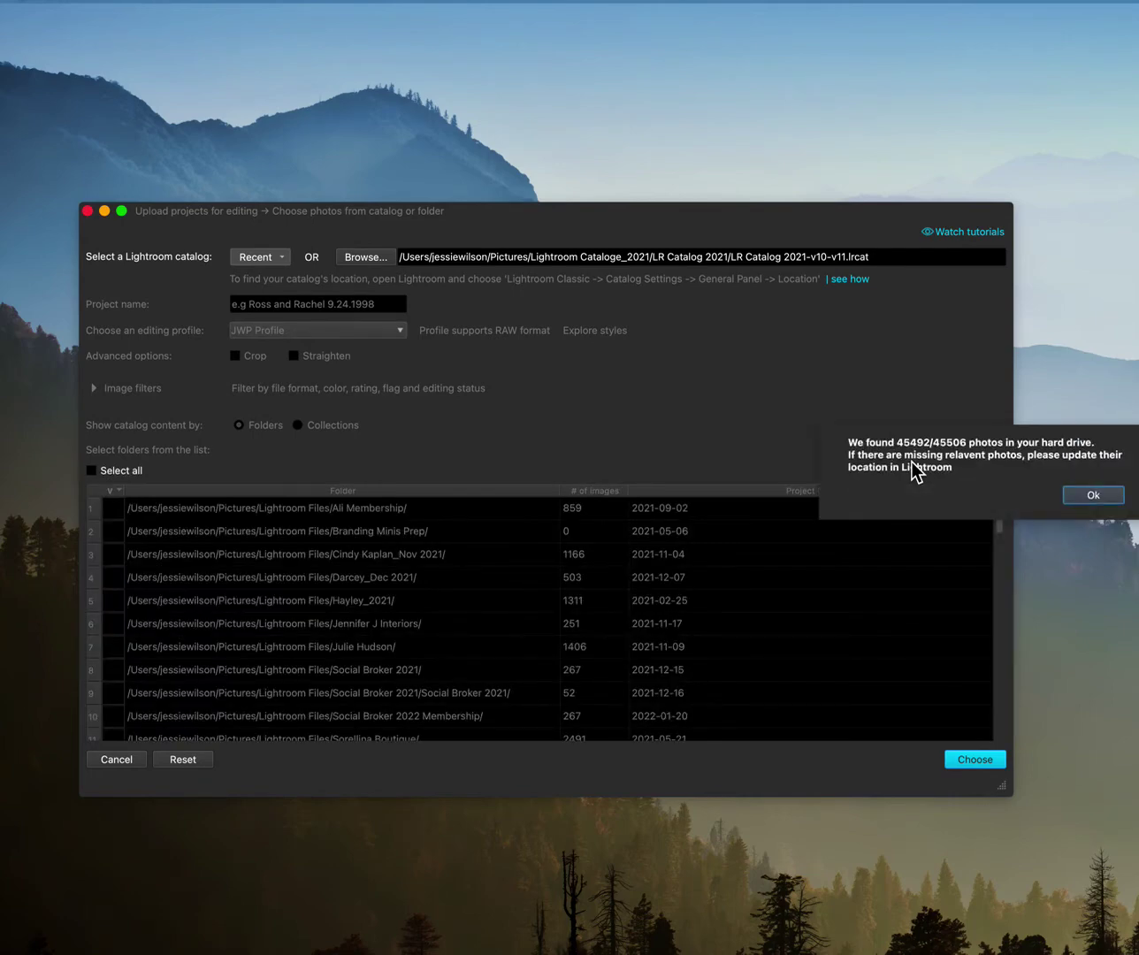
- Acknowledge the photos-found notice and tick the Sorellina Boutique folder (2491 images)
left_click(1076, 500)
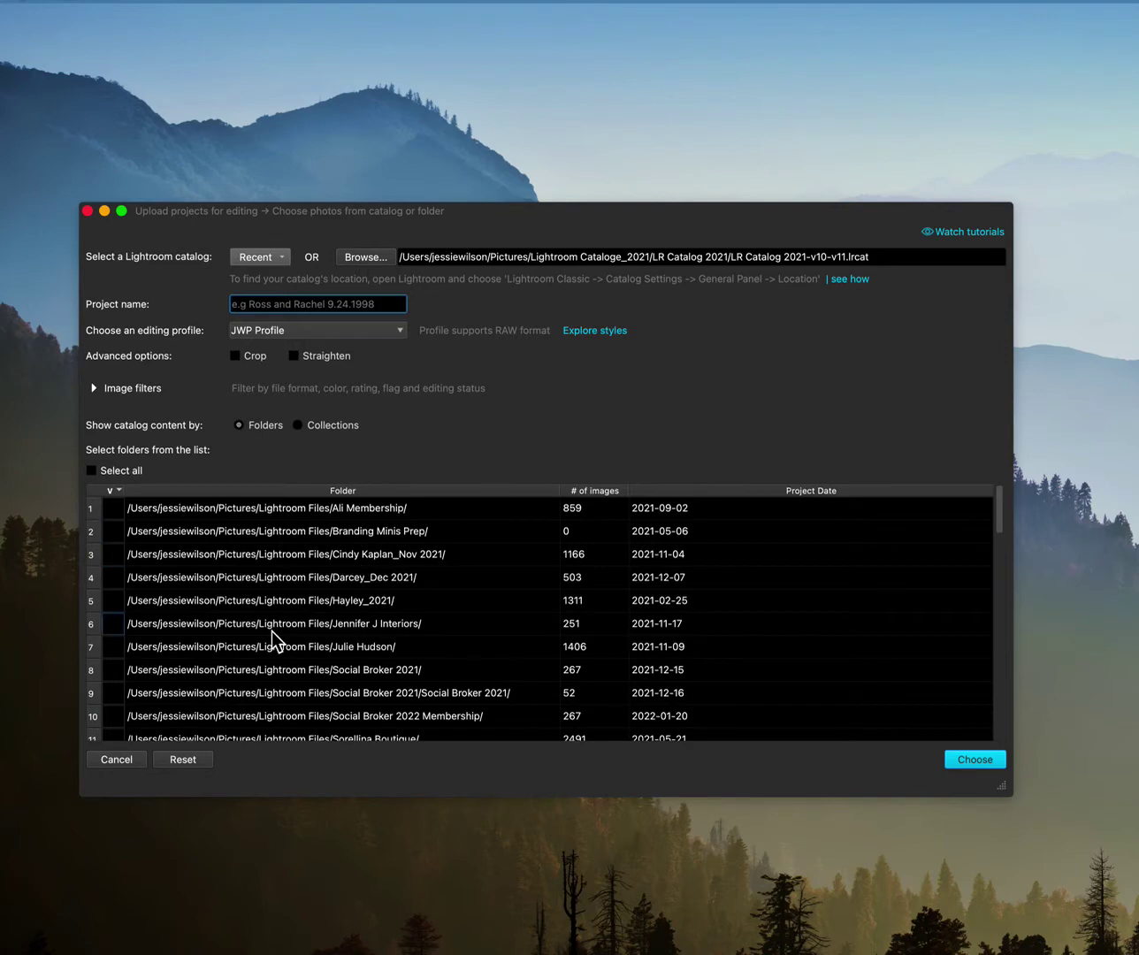
scroll(204, 576, "down", 1)
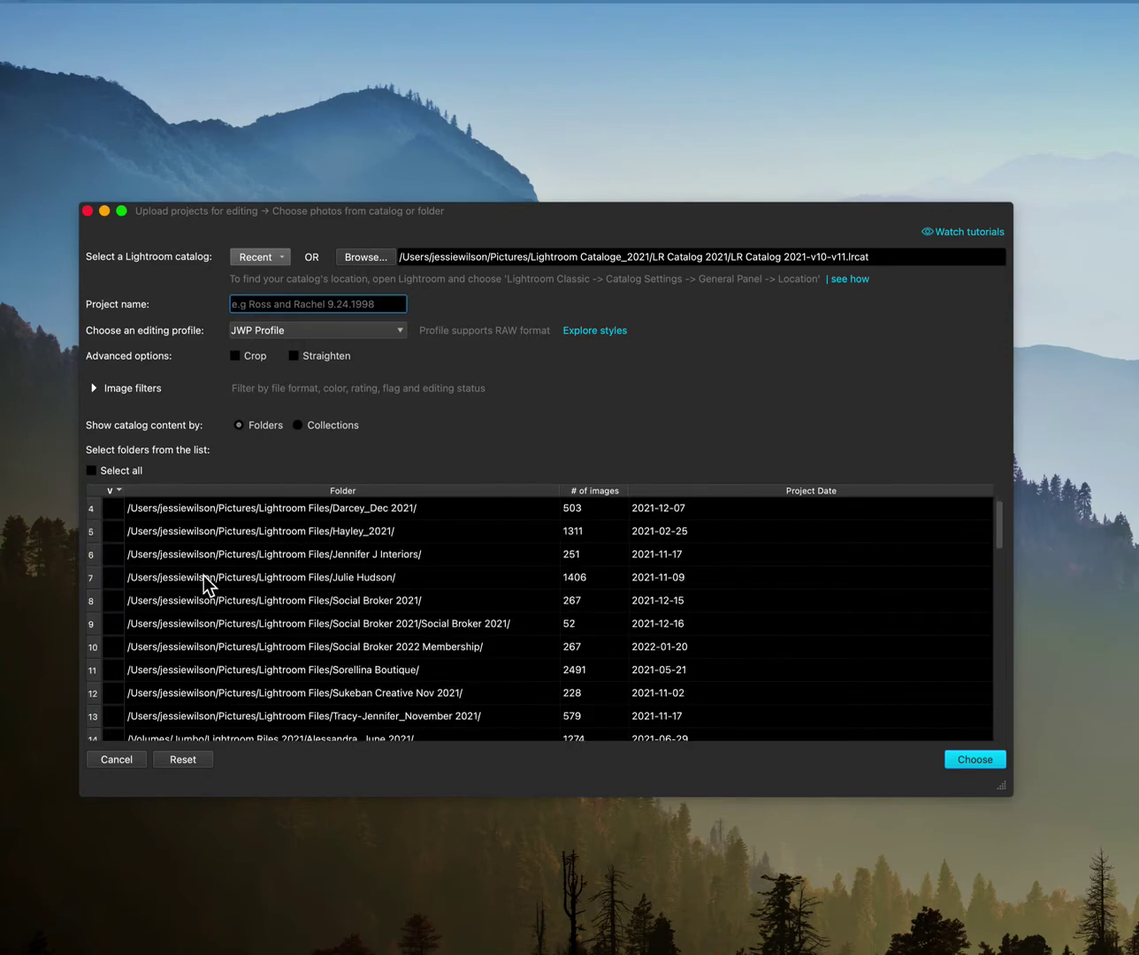
left_click(123, 674)
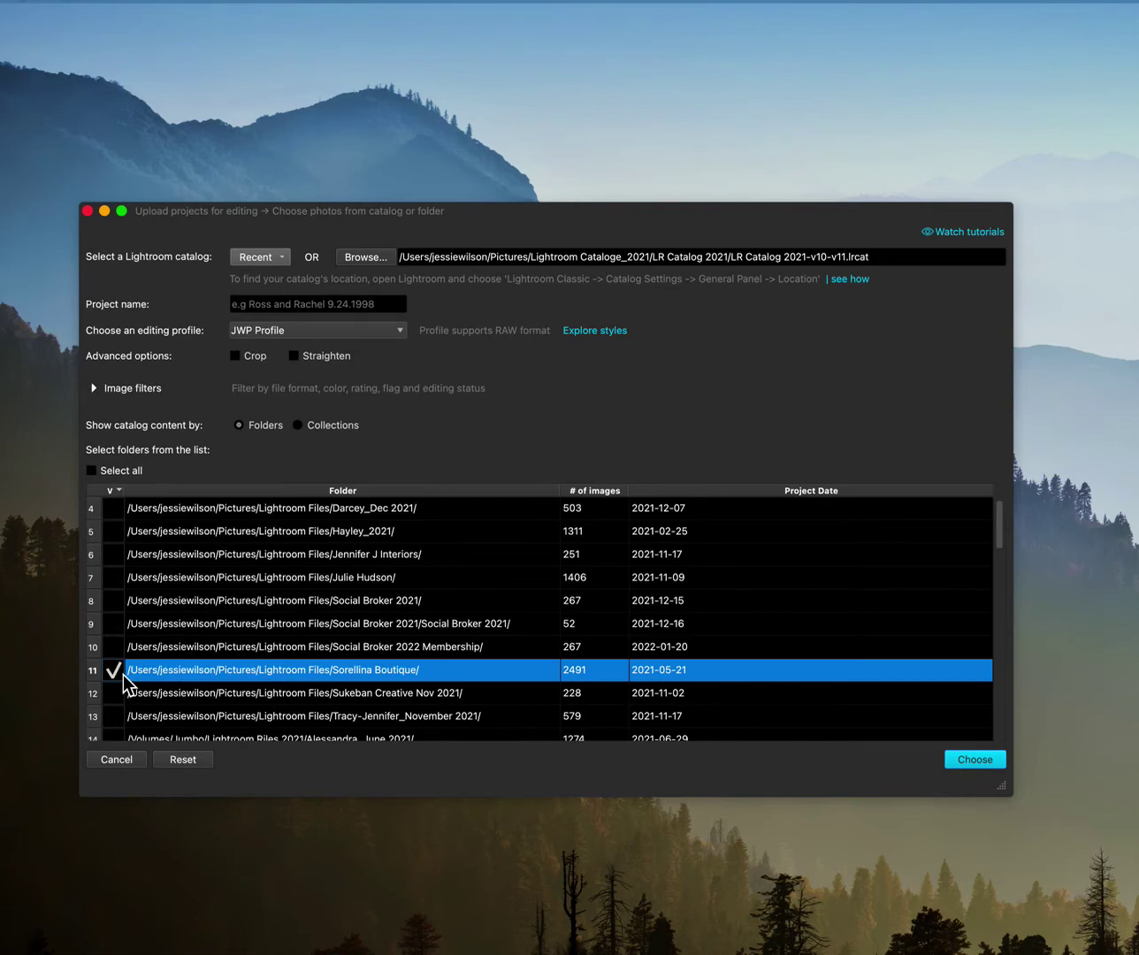
mouse_move(347, 387)
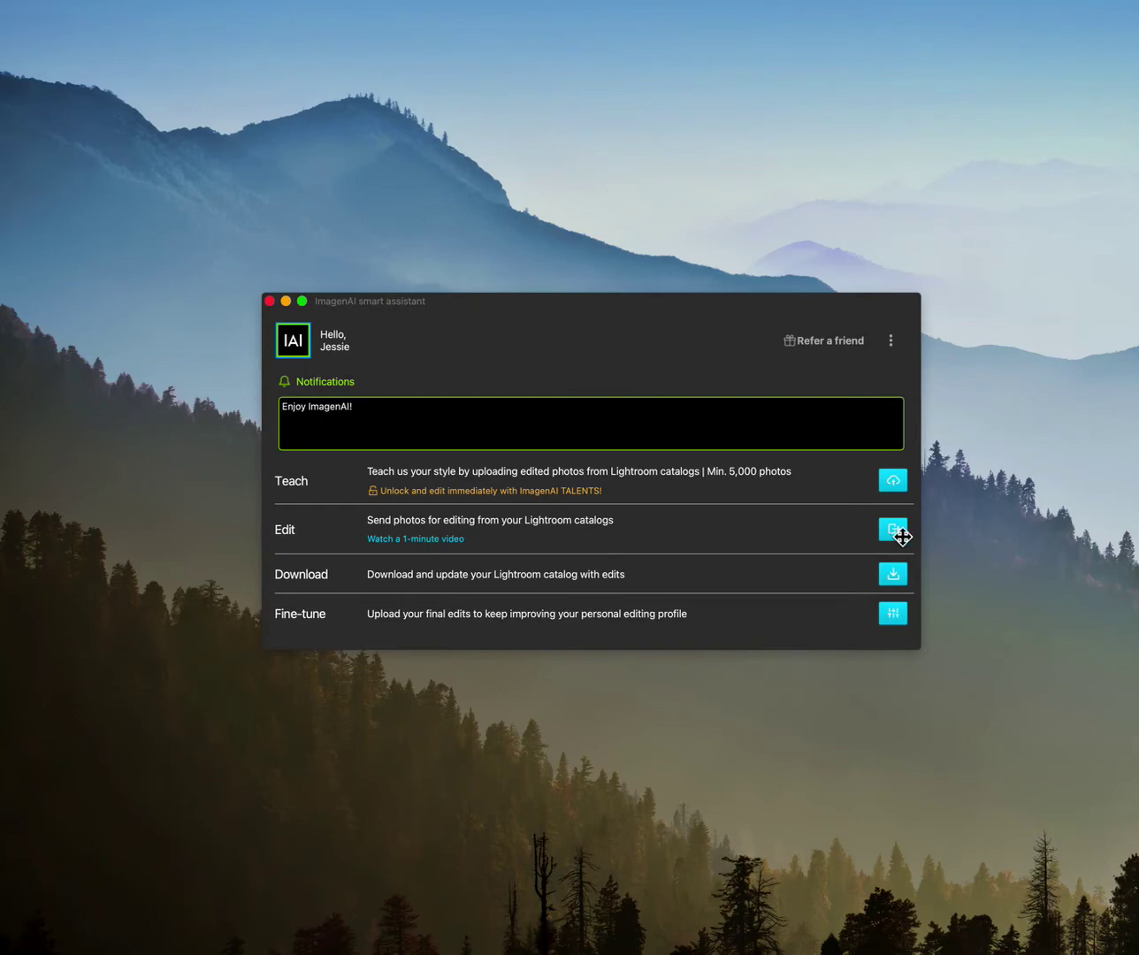
- Reopen the upload form, reload LR Catalog 2021-v10-v11's folders, and dismiss the found-photos notice
left_click(895, 533)
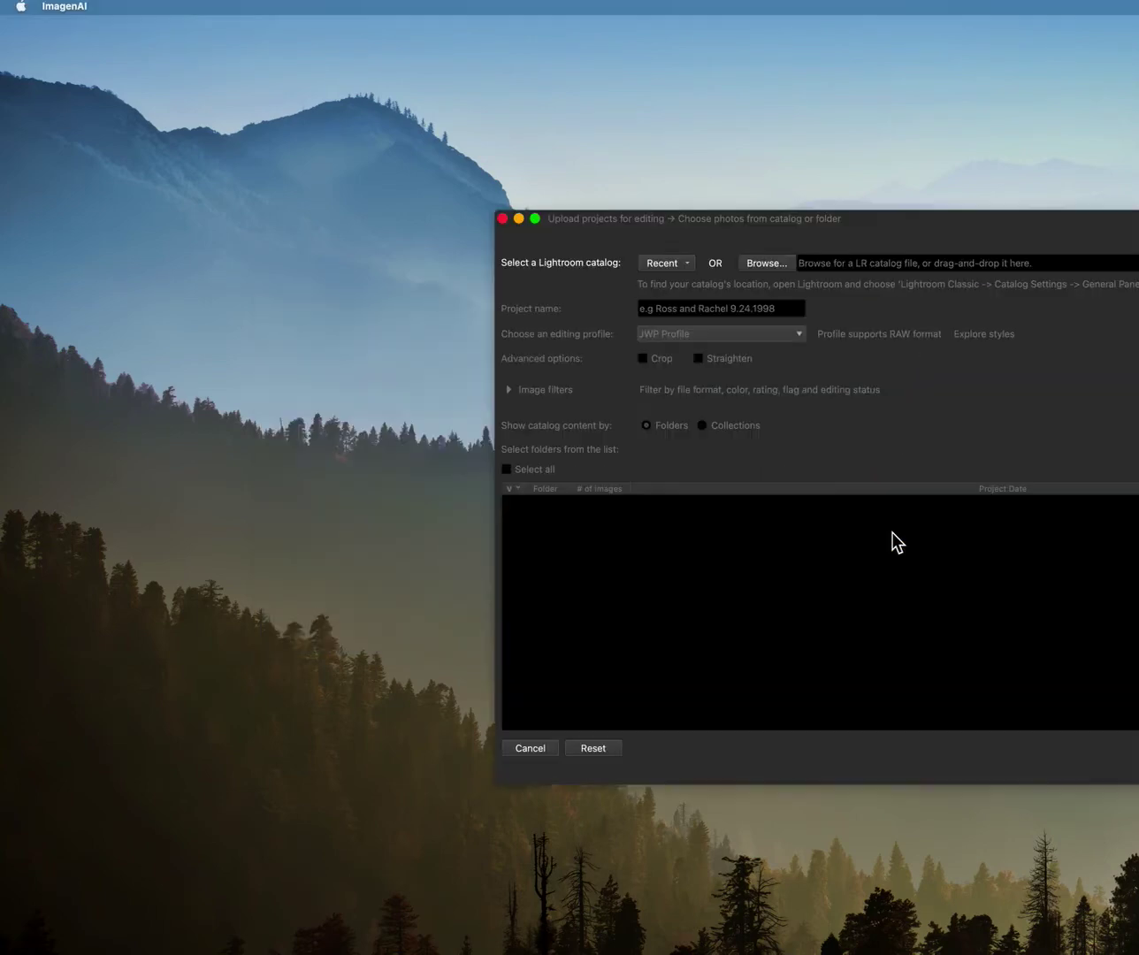
left_click_drag(837, 217, 535, 214)
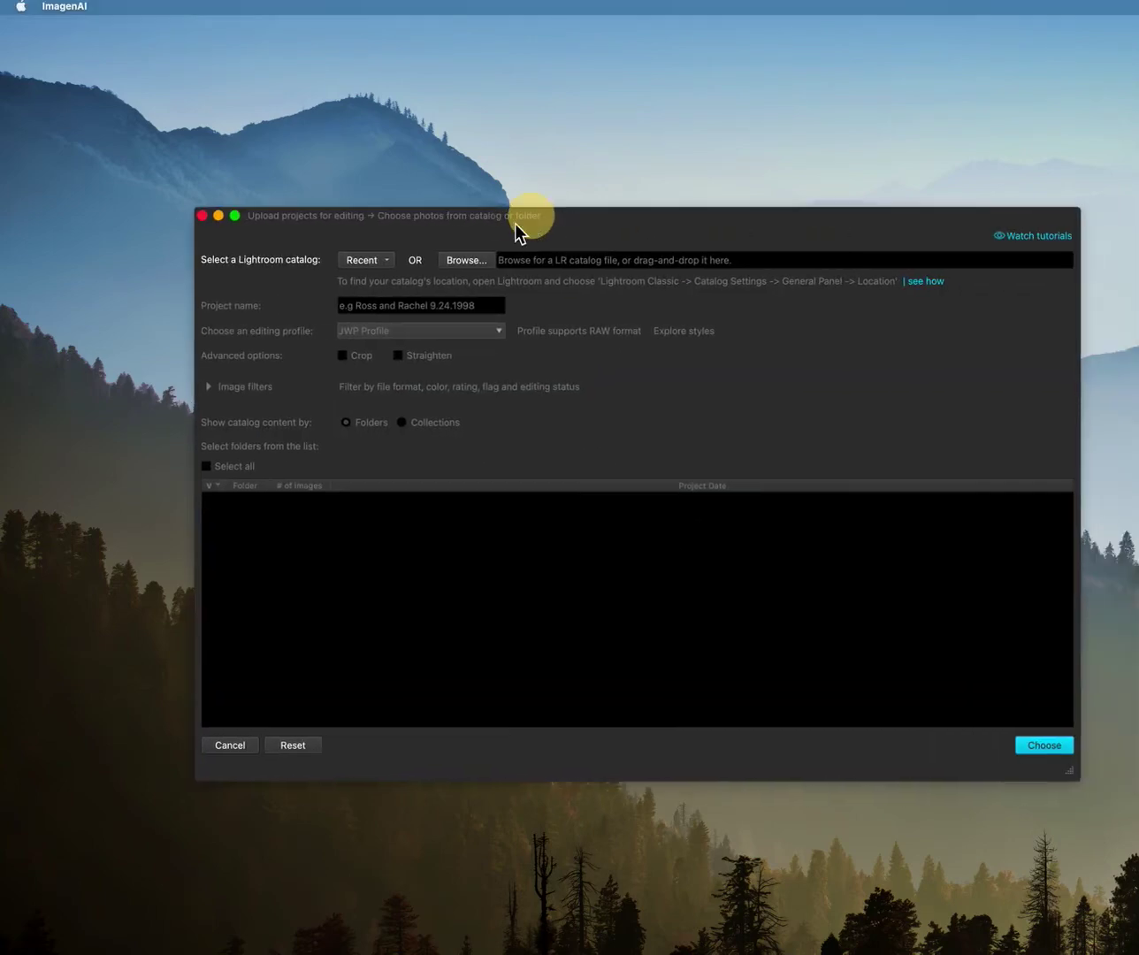
left_click(466, 261)
key("Escape")
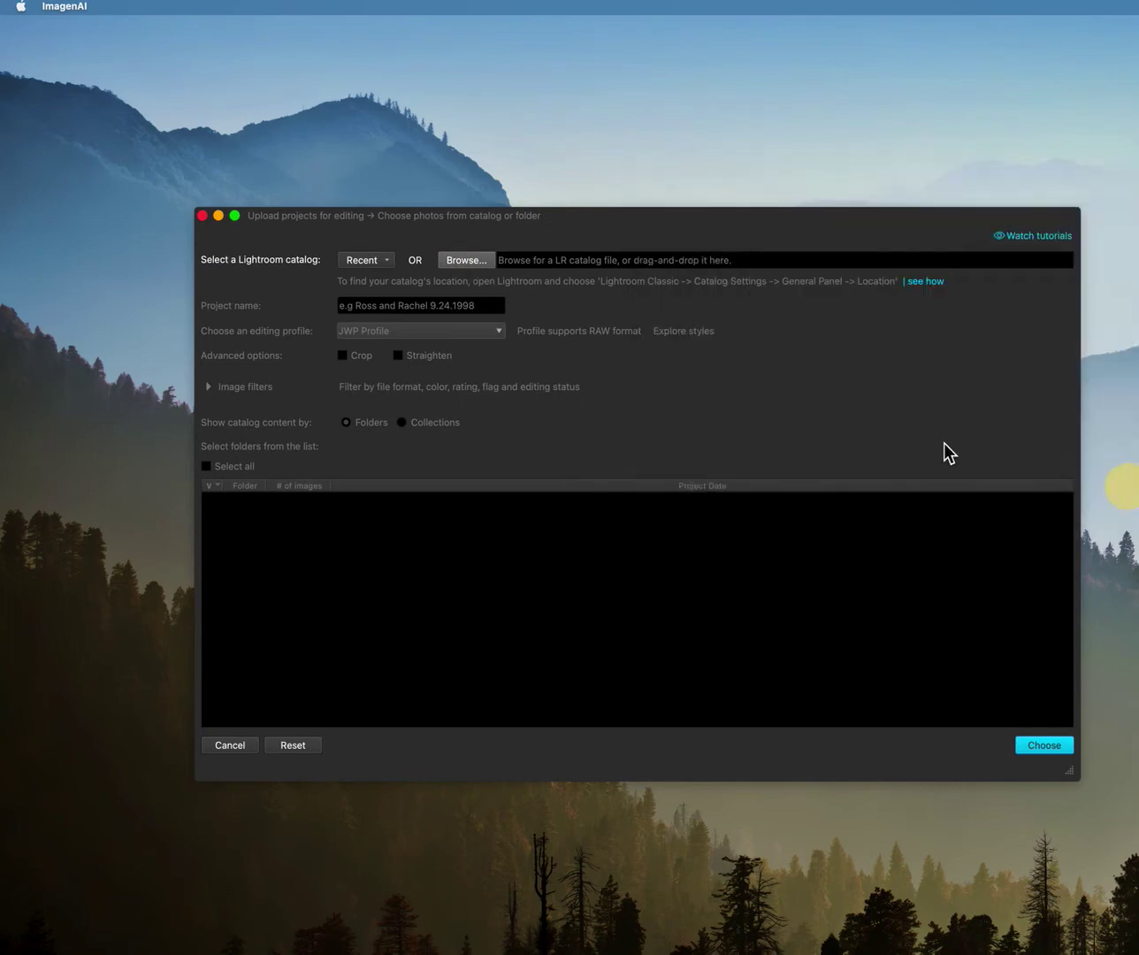
left_click(353, 264)
left_click(359, 277)
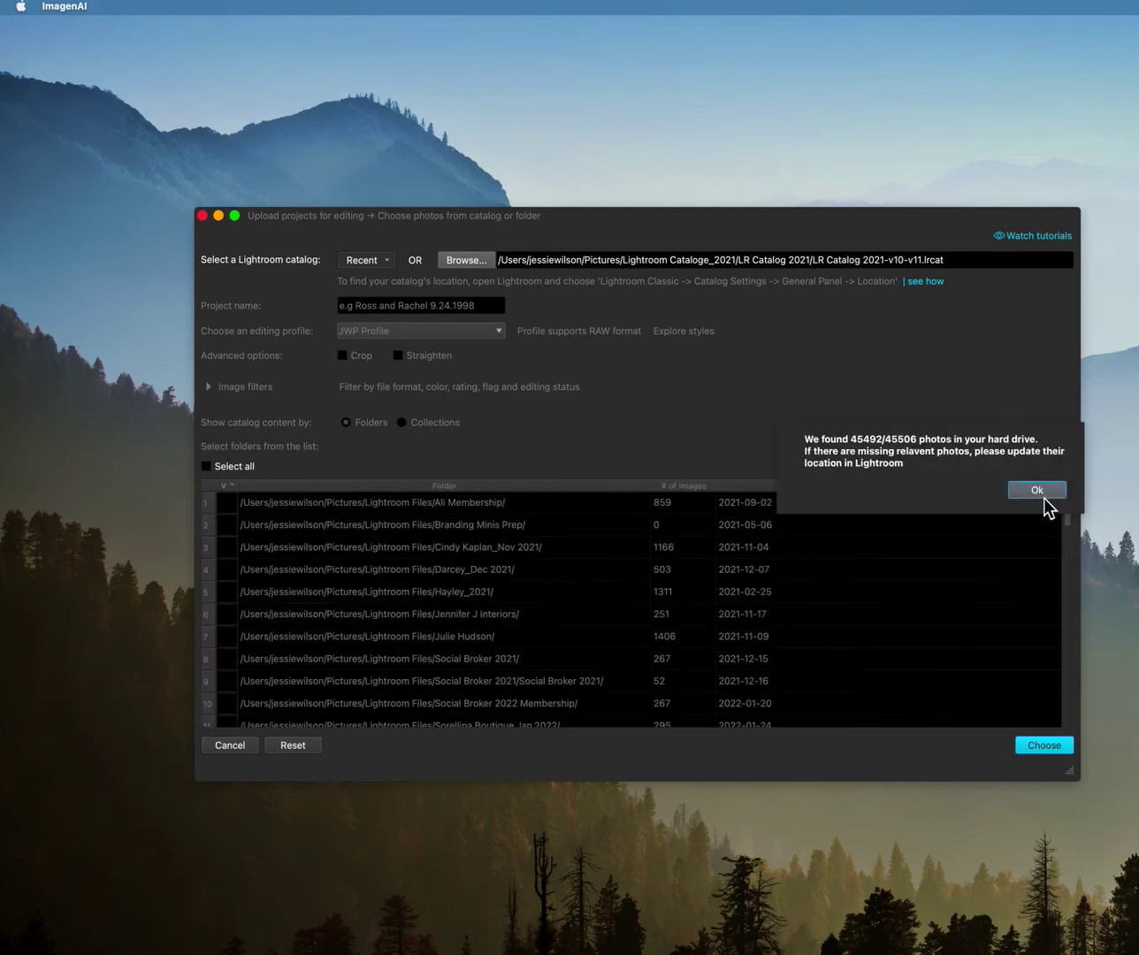
left_click(1051, 493)
- Tick the Sorellina Boutique Jan 2022 folder of 295 photos, leaving the editing profile unchanged
scroll(323, 609, "down", 5)
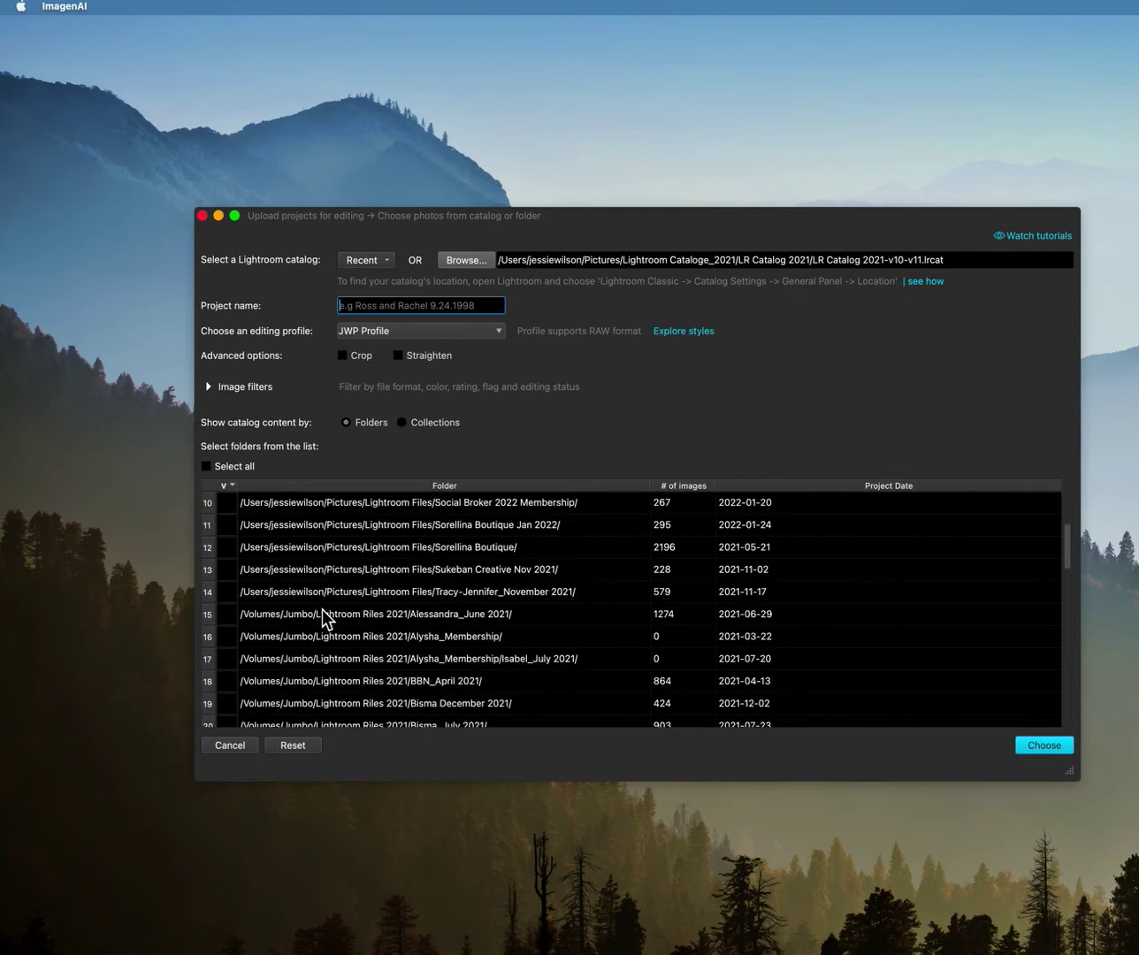
scroll(398, 618, "down", 3)
scroll(440, 622, "down", 9)
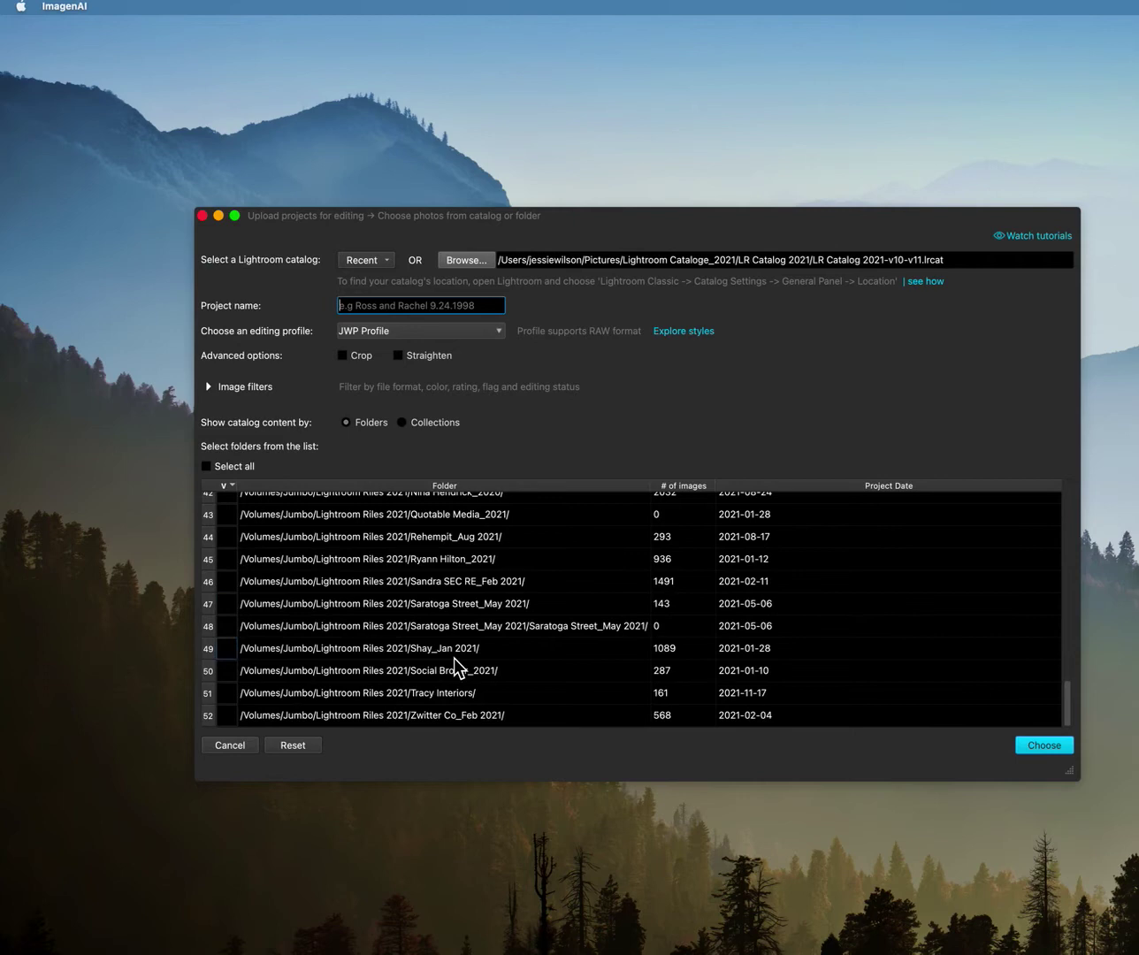
scroll(455, 660, "up", 4)
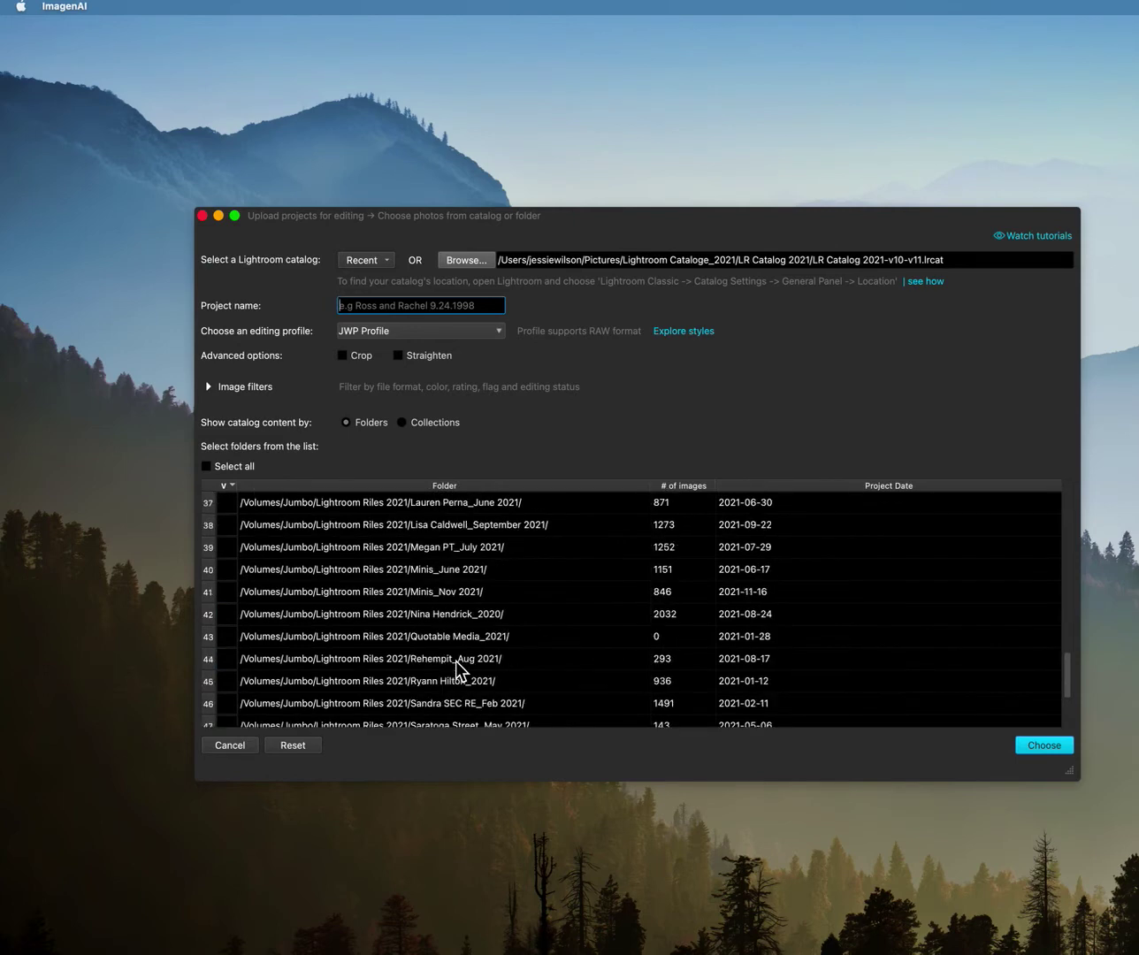
scroll(455, 660, "down", 2)
scroll(456, 660, "up", 12)
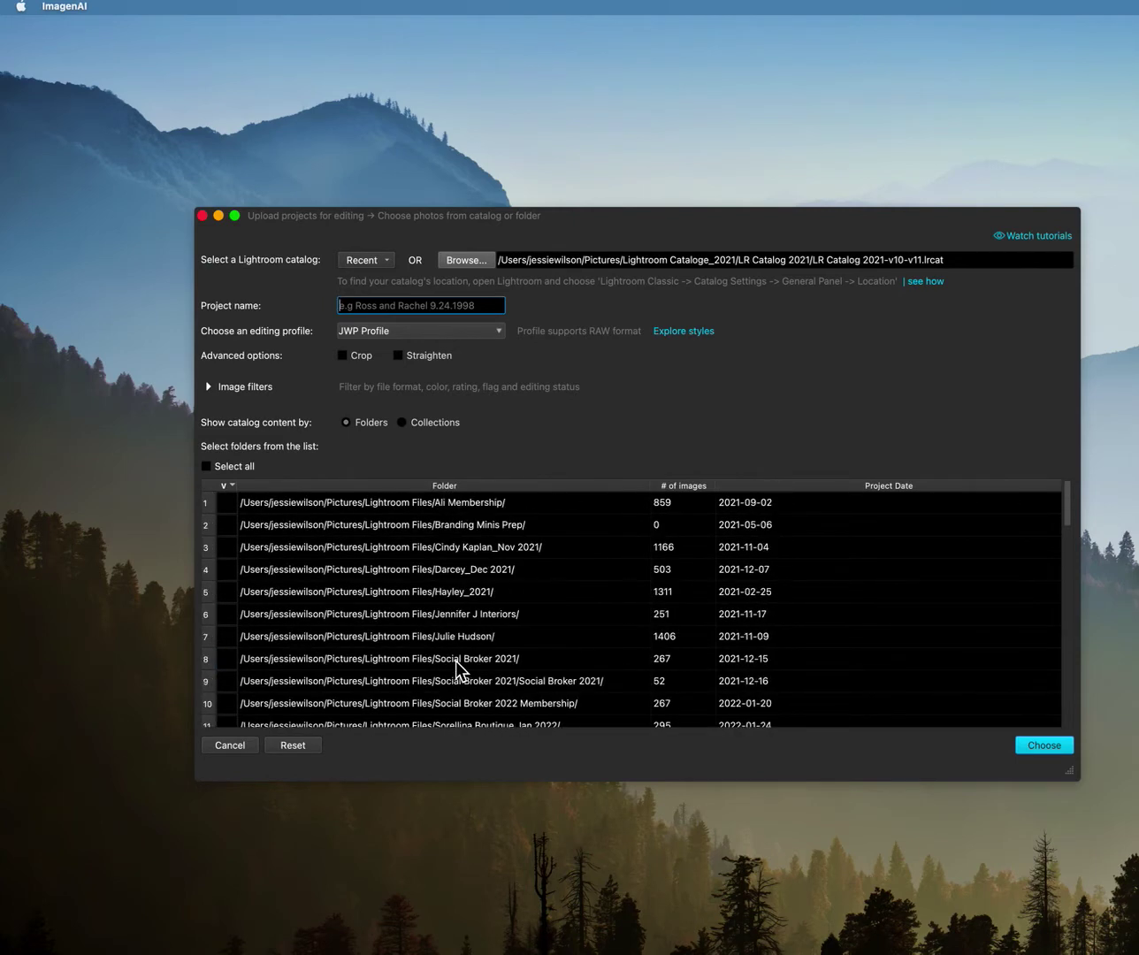
scroll(503, 570, "down", 3)
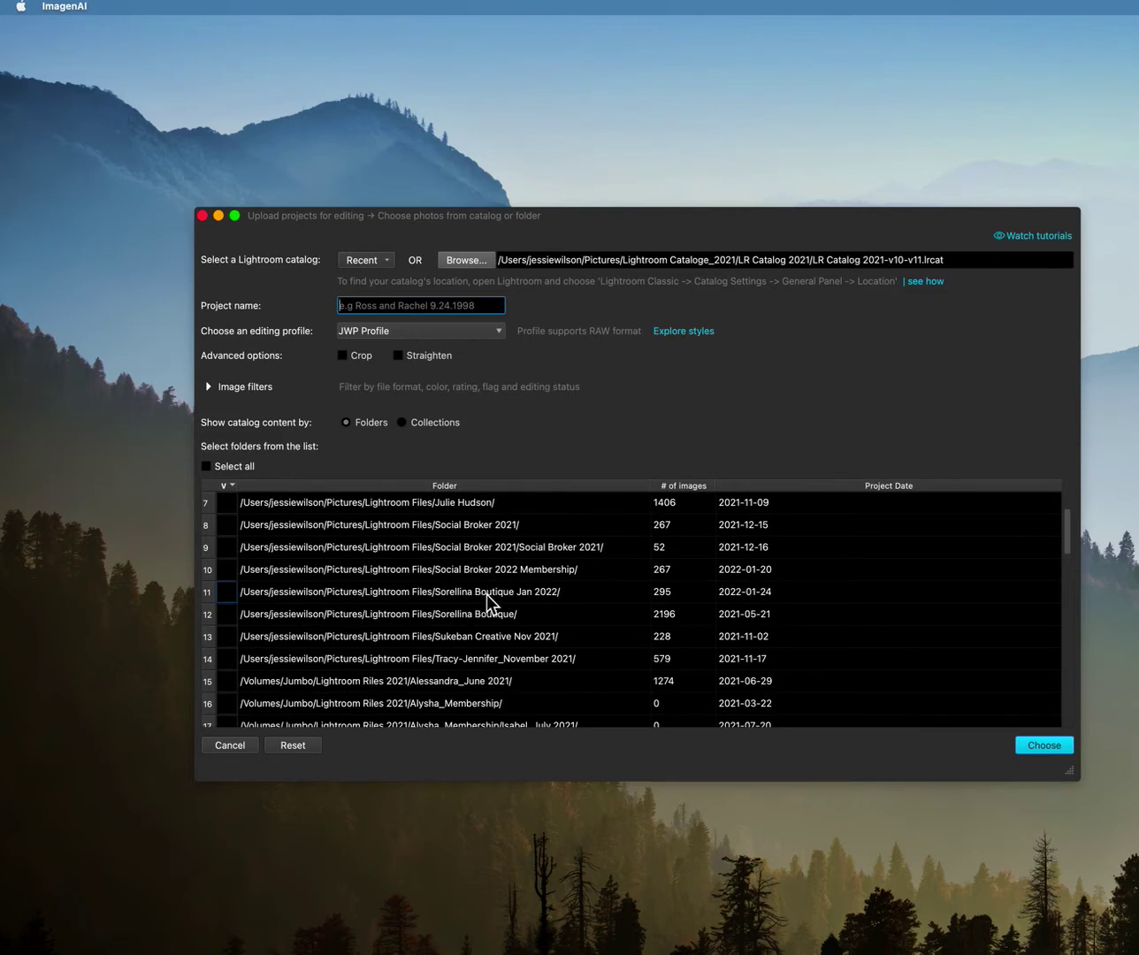
left_click(228, 592)
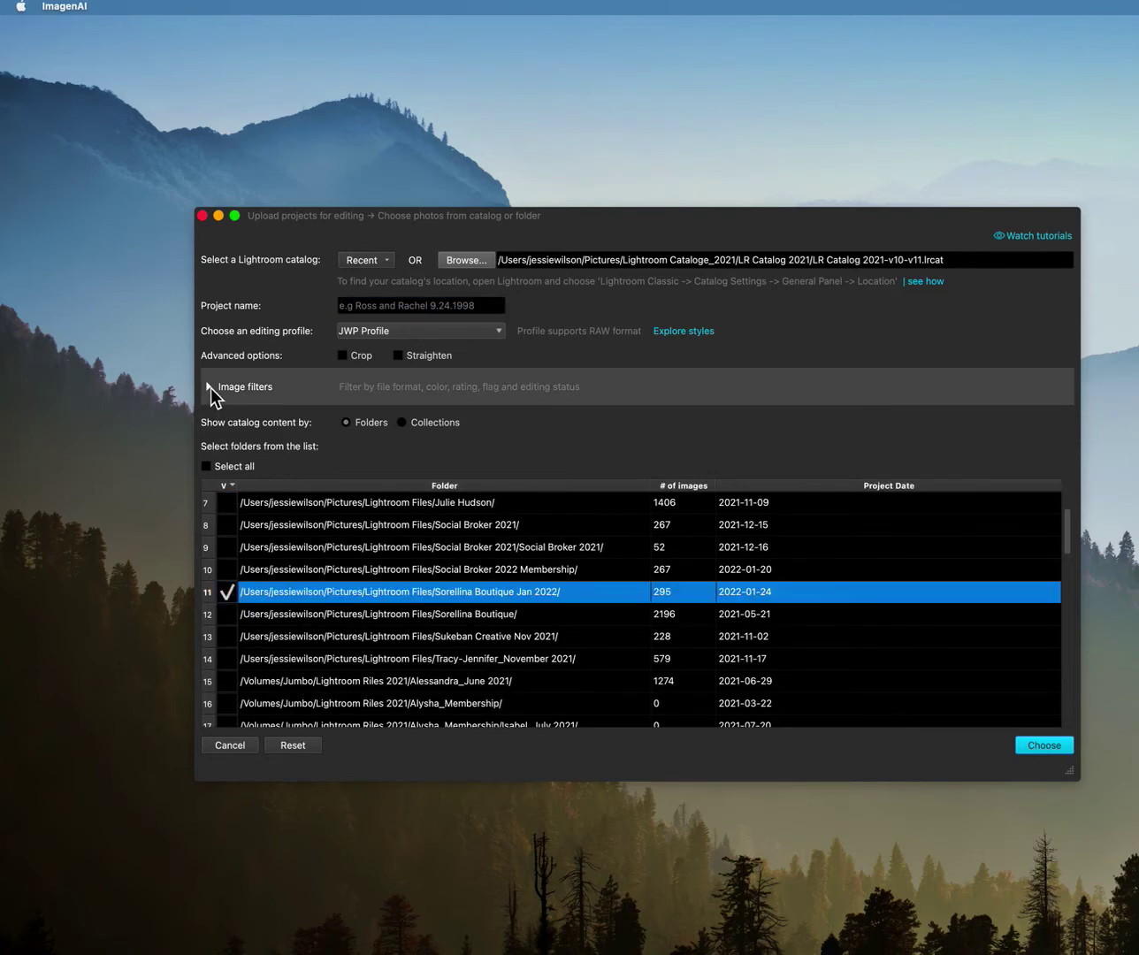
left_click(412, 332)
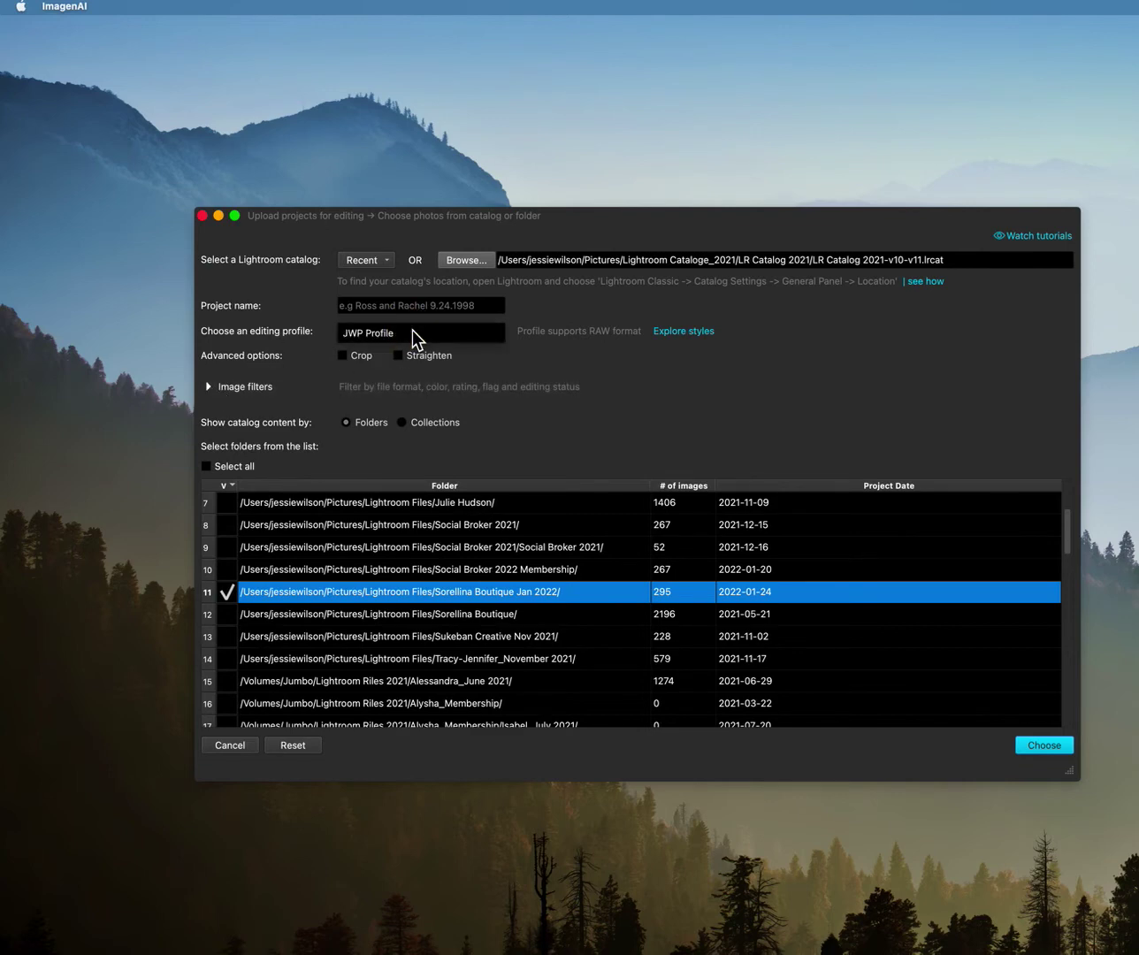
left_click(412, 310)
- Name the project 'Sorellina January 2022'
left_click(414, 308)
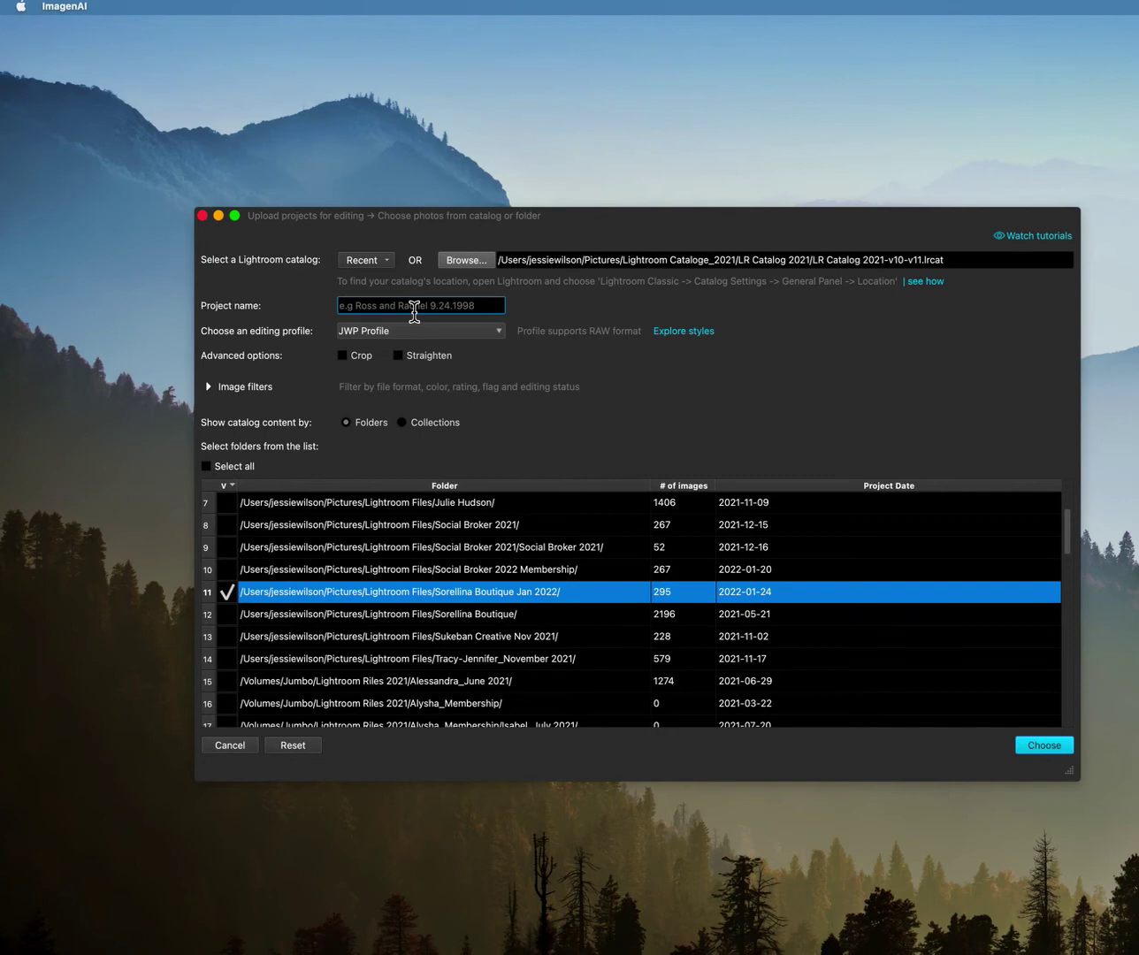
type("Sorellina January 202")
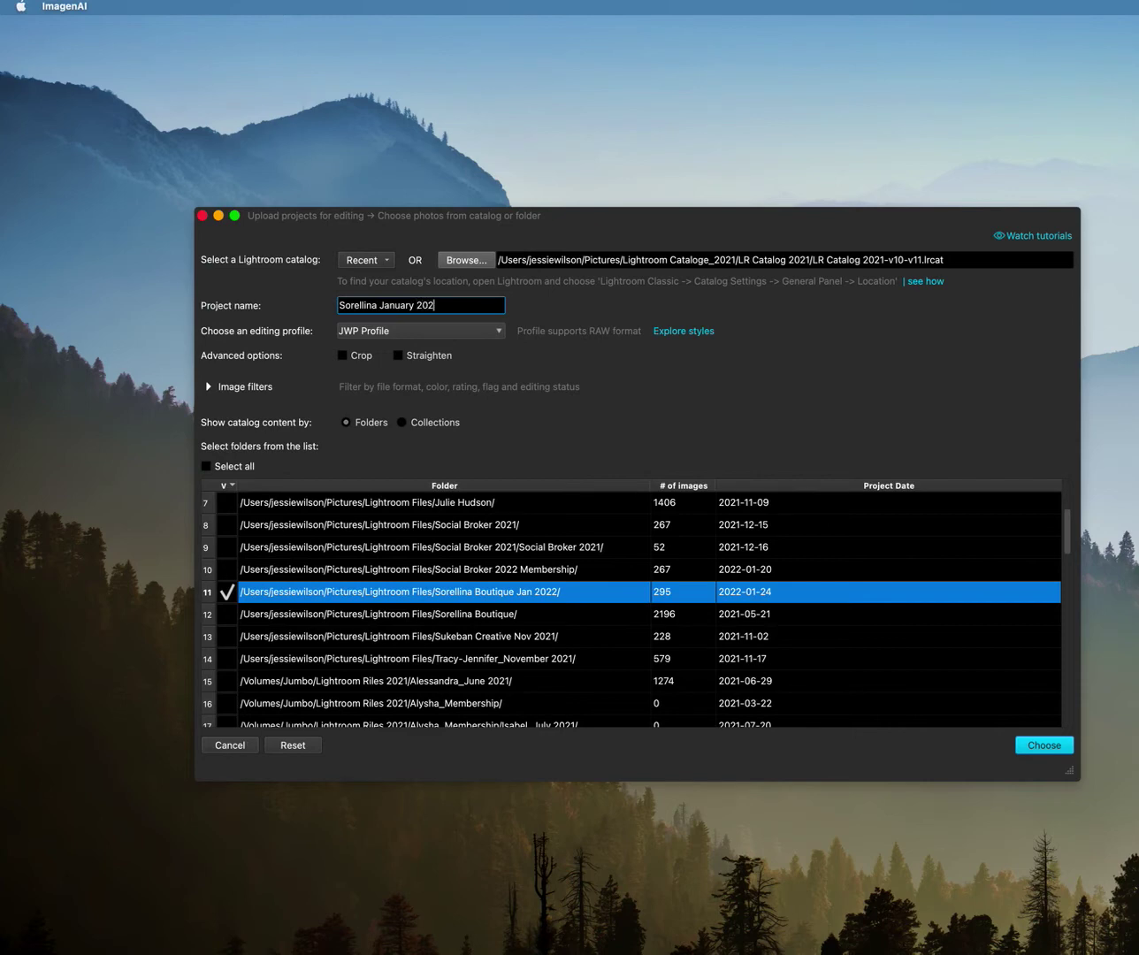
type("2")
- Turn on Straighten and toggle the star-rating image filters off and back on
left_click(404, 360)
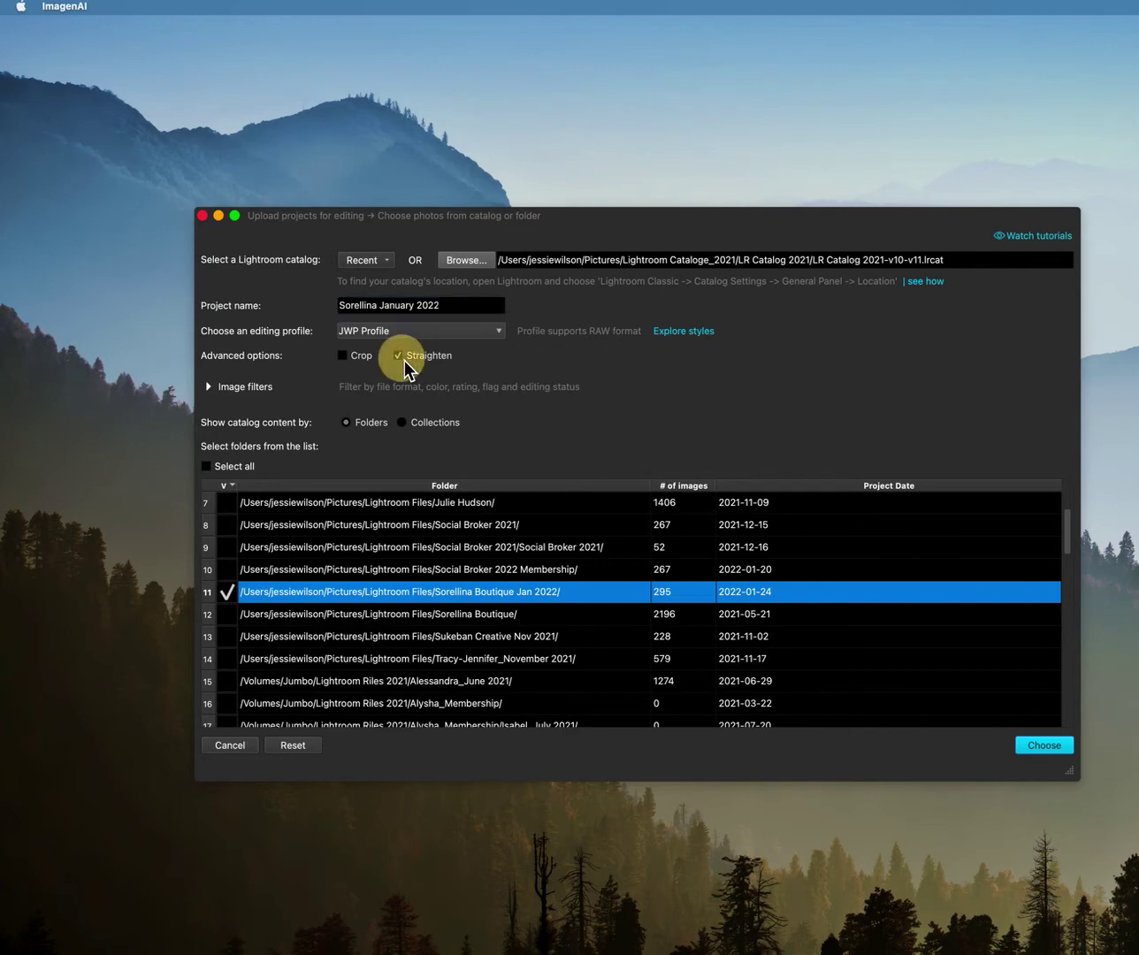
left_click(208, 387)
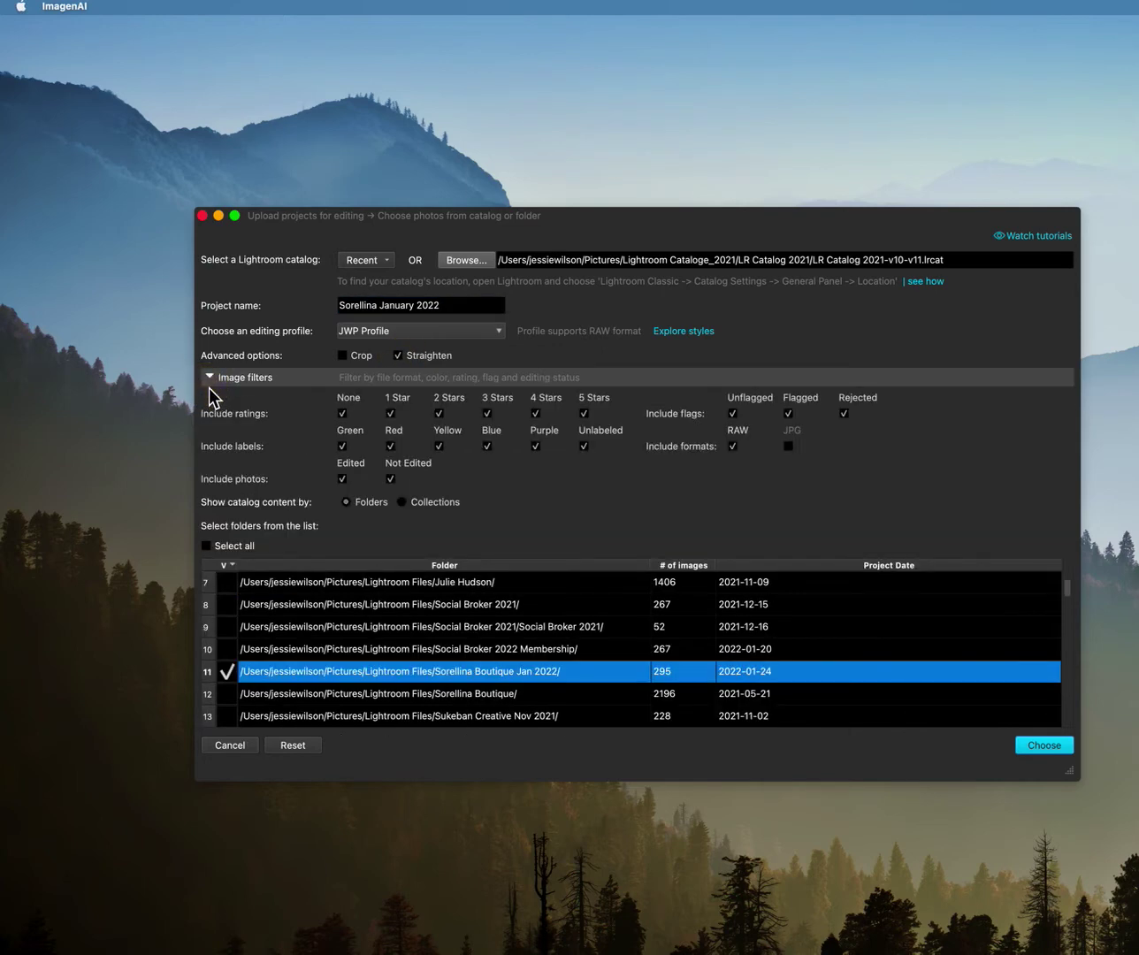
left_click(343, 413)
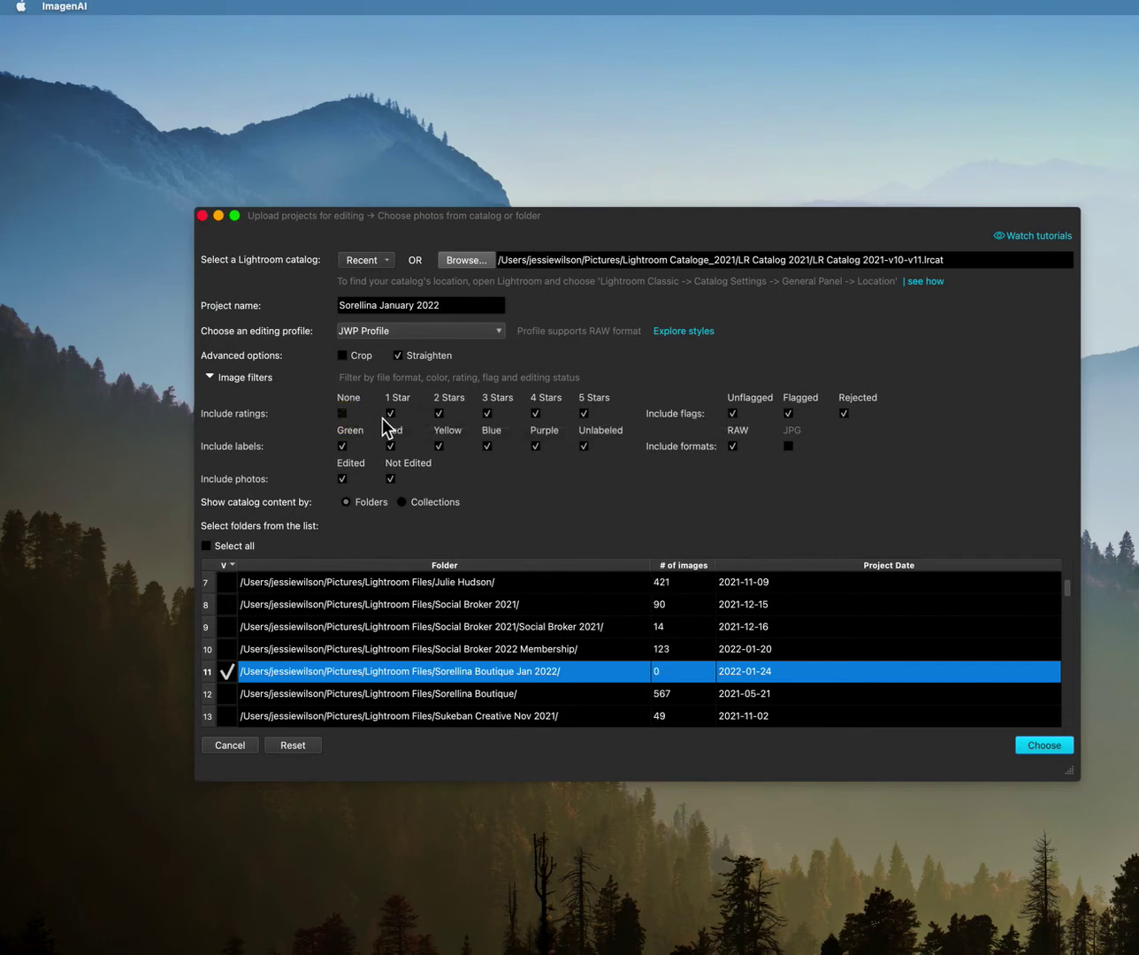
left_click(390, 413)
left_click(439, 413)
left_click(536, 413)
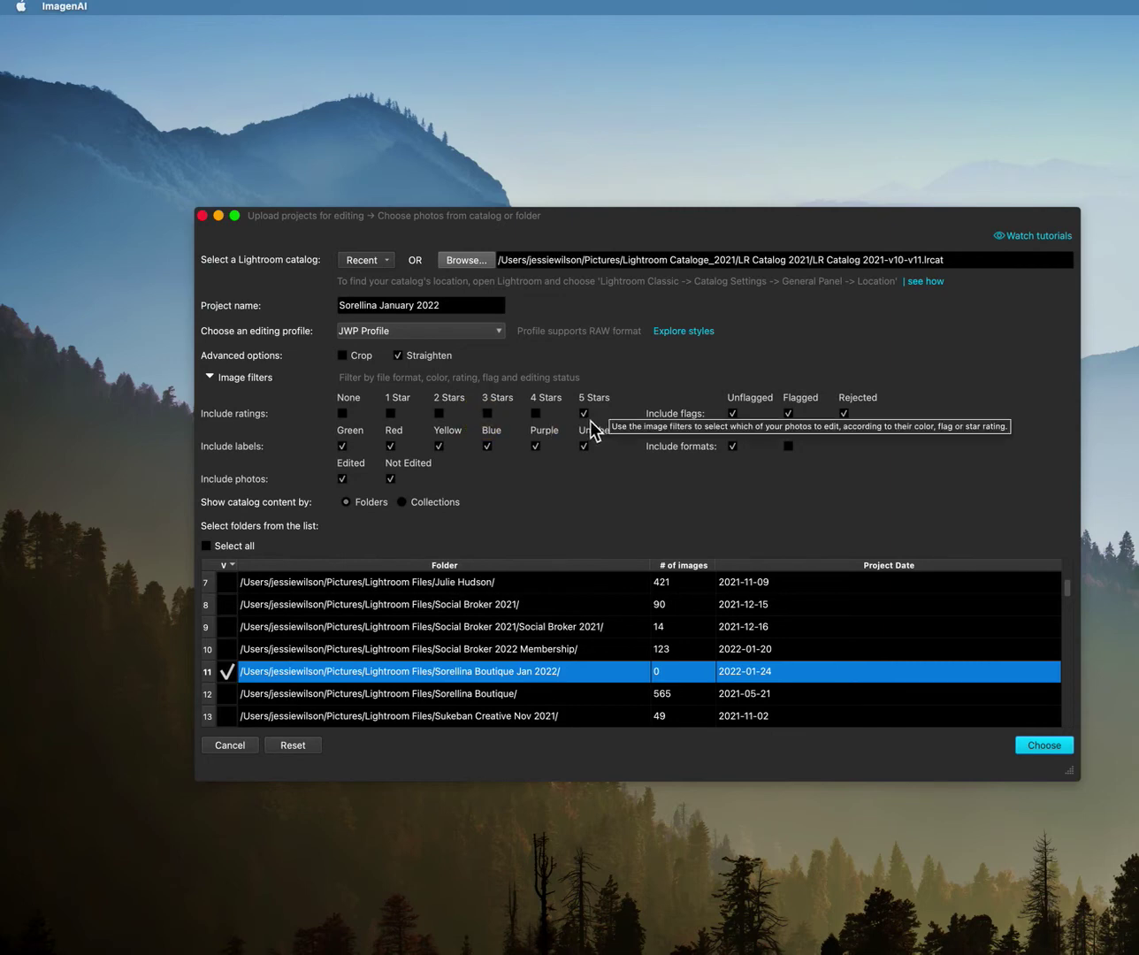
left_click(343, 412)
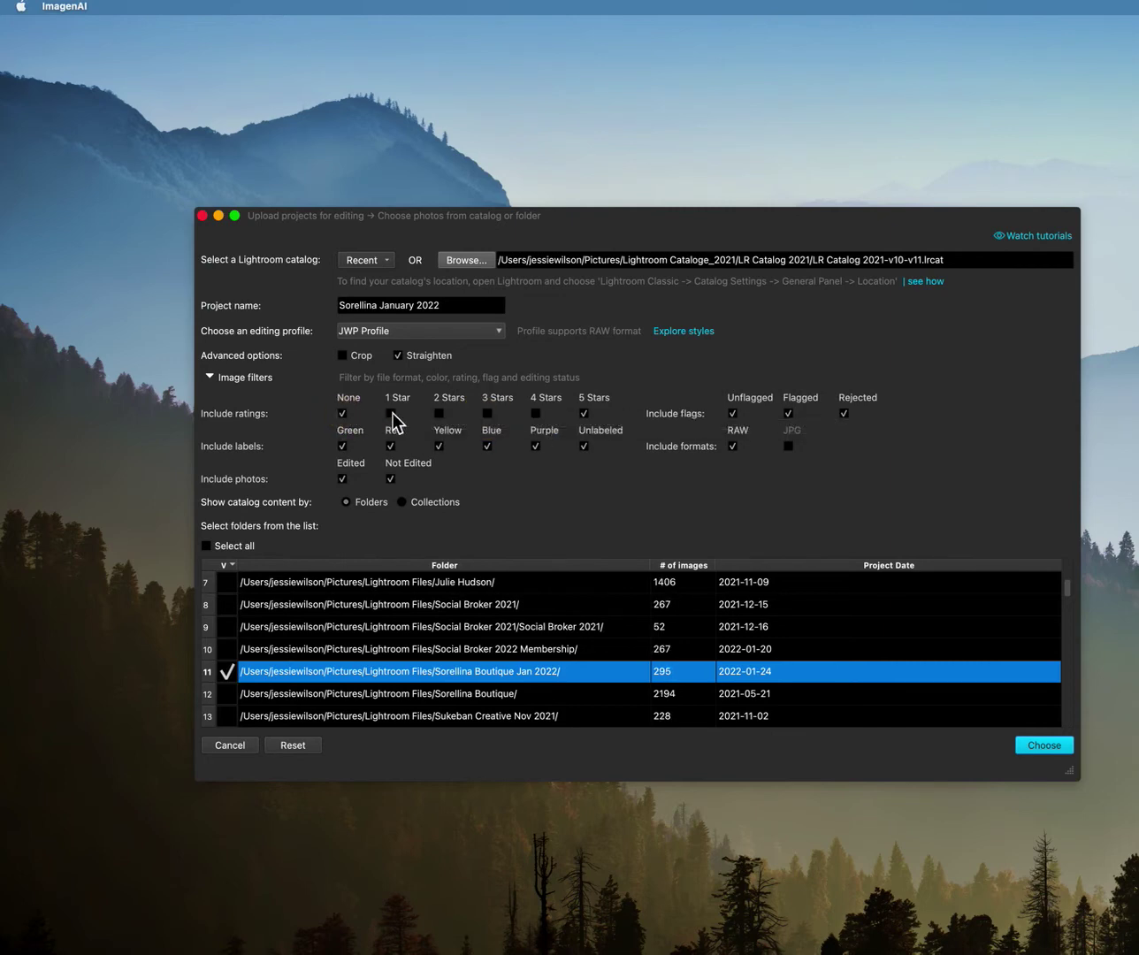
left_click(392, 413)
left_click(487, 413)
left_click(535, 413)
- Add the Sorellina January 2022 project to the upload list and send it for editing
left_click(1043, 749)
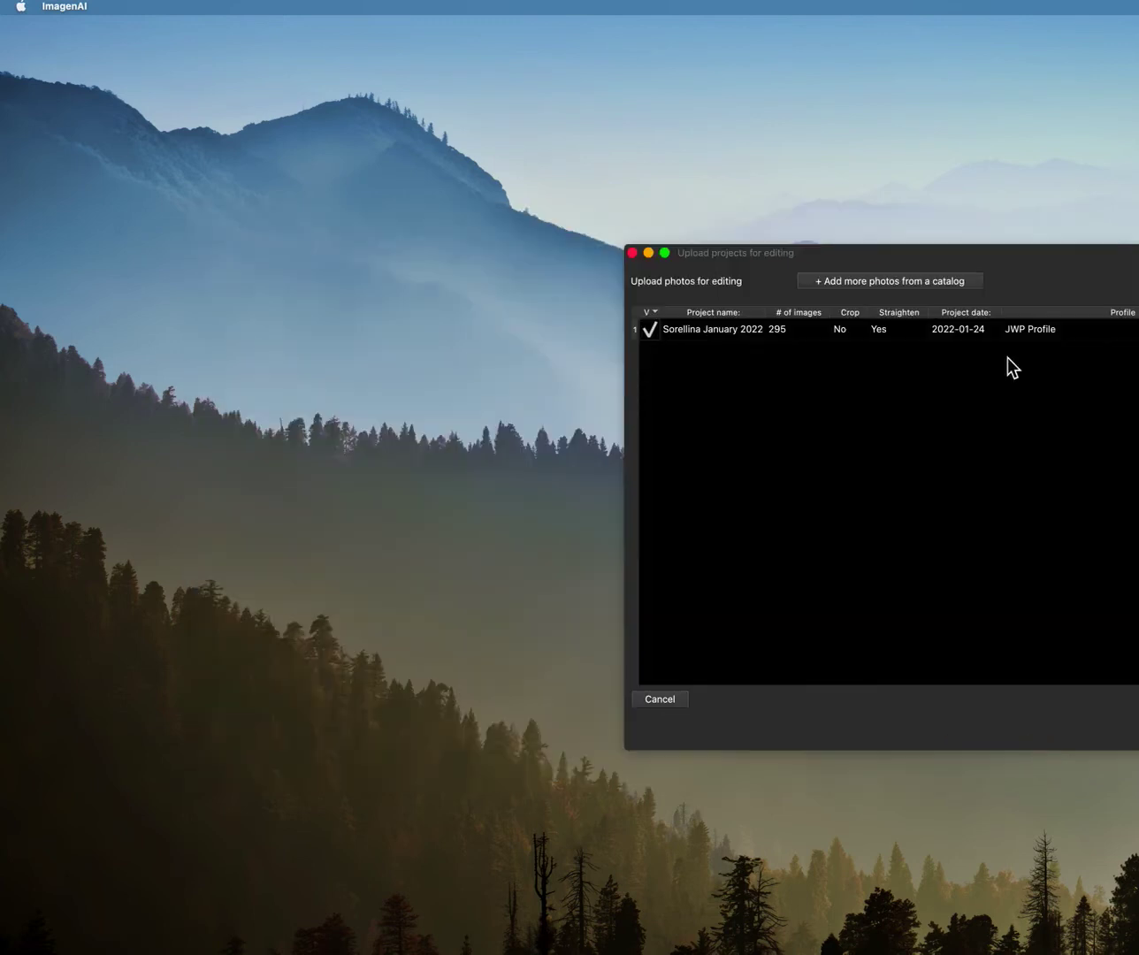
left_click_drag(840, 256, 465, 233)
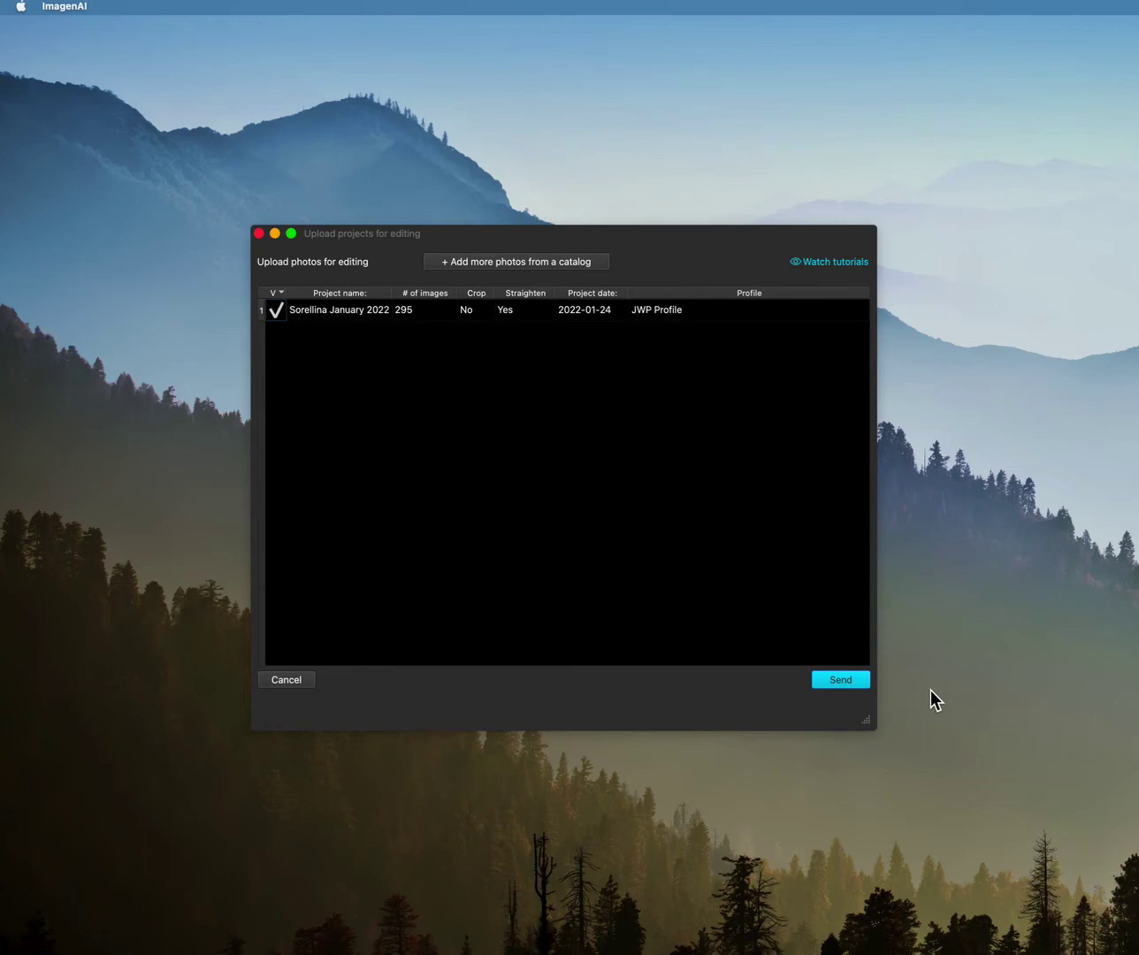
left_click(853, 681)
left_click(860, 677)
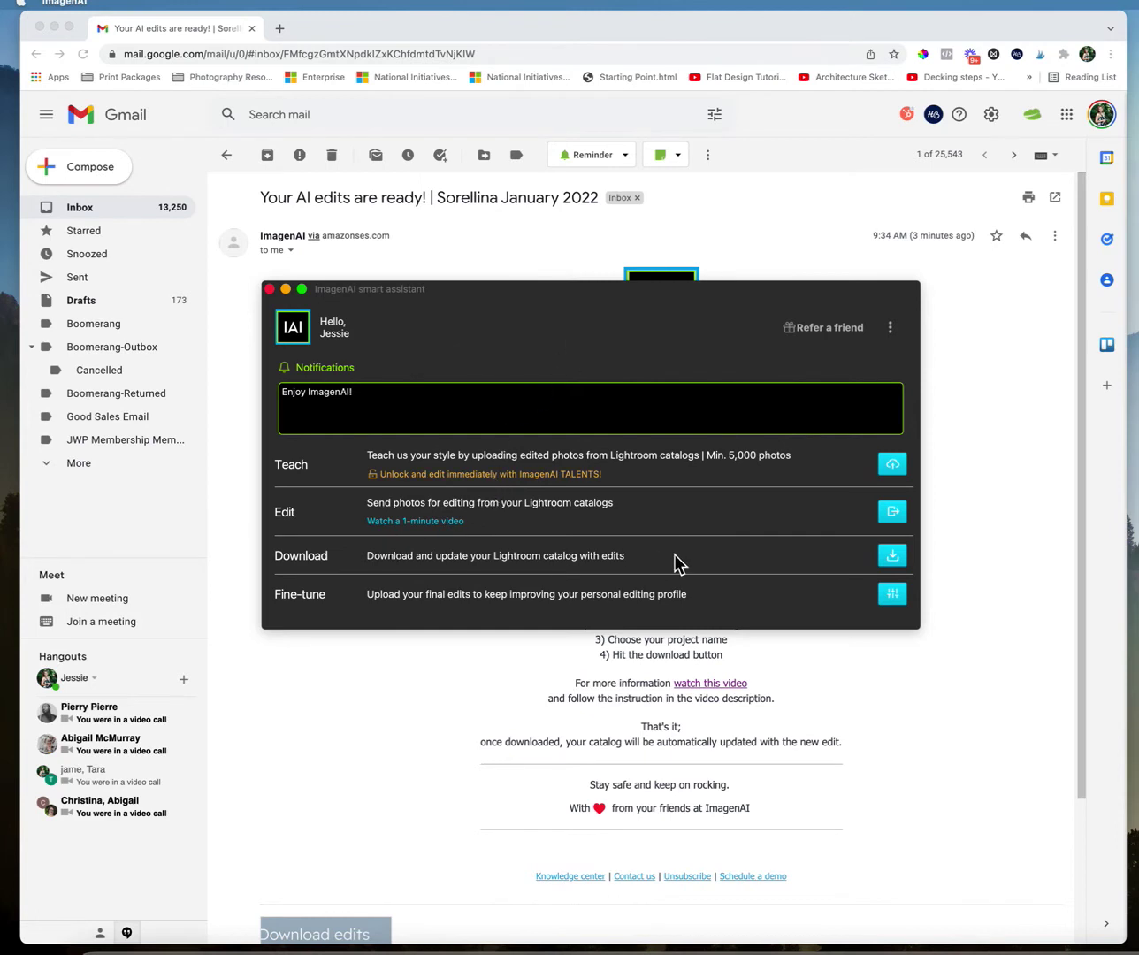
- In the download window, choose Sorellina January 2022 as the project and dismiss the photos-found notice
left_click(892, 555)
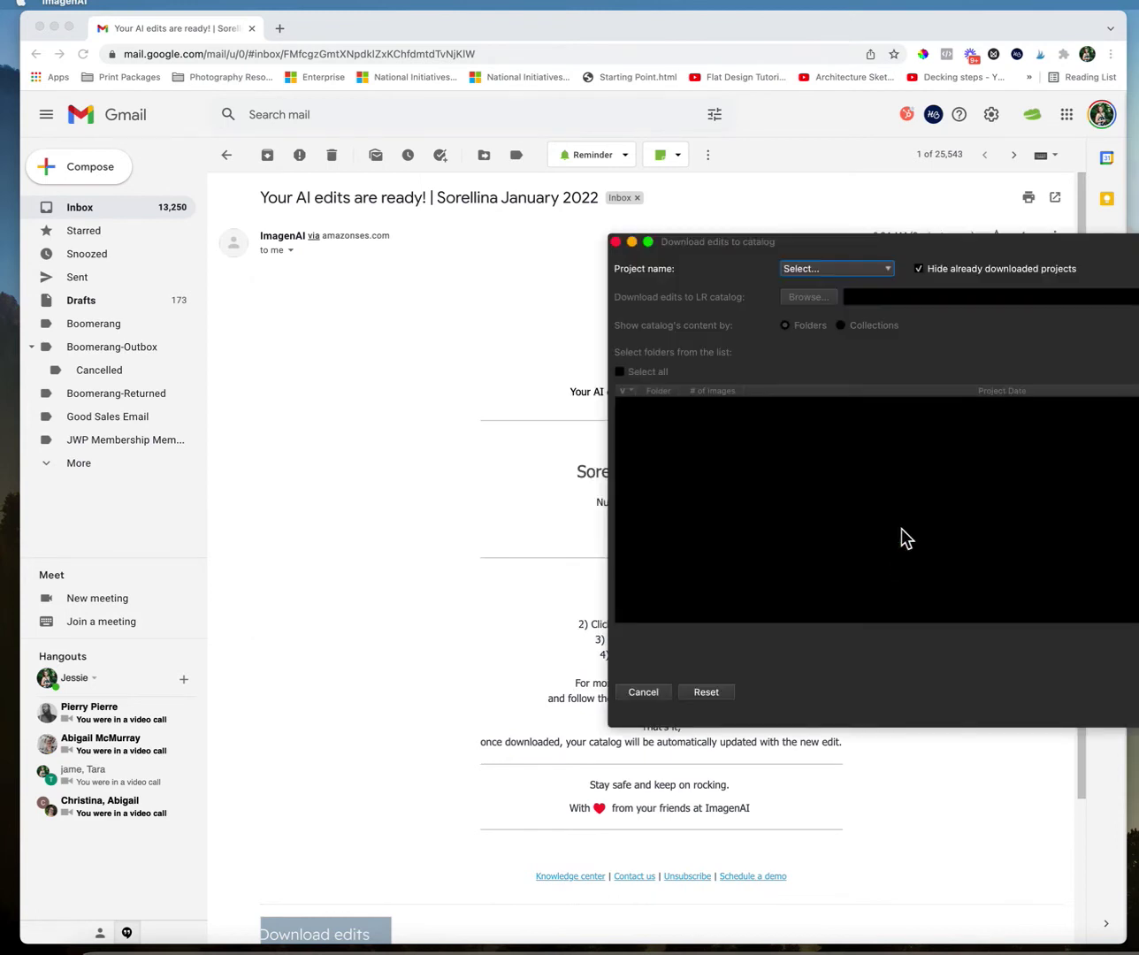
left_click_drag(979, 242, 579, 237)
left_click(425, 259)
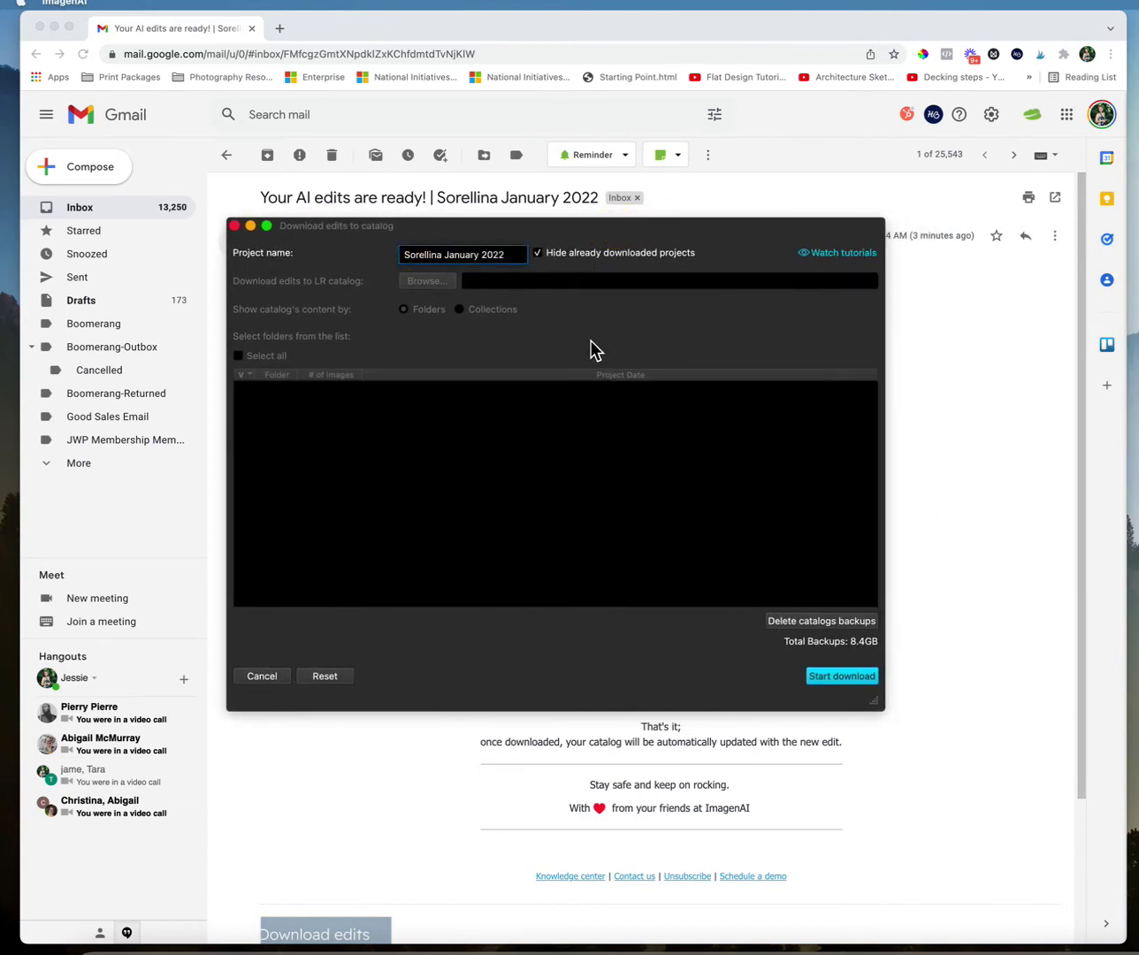
left_click(459, 259)
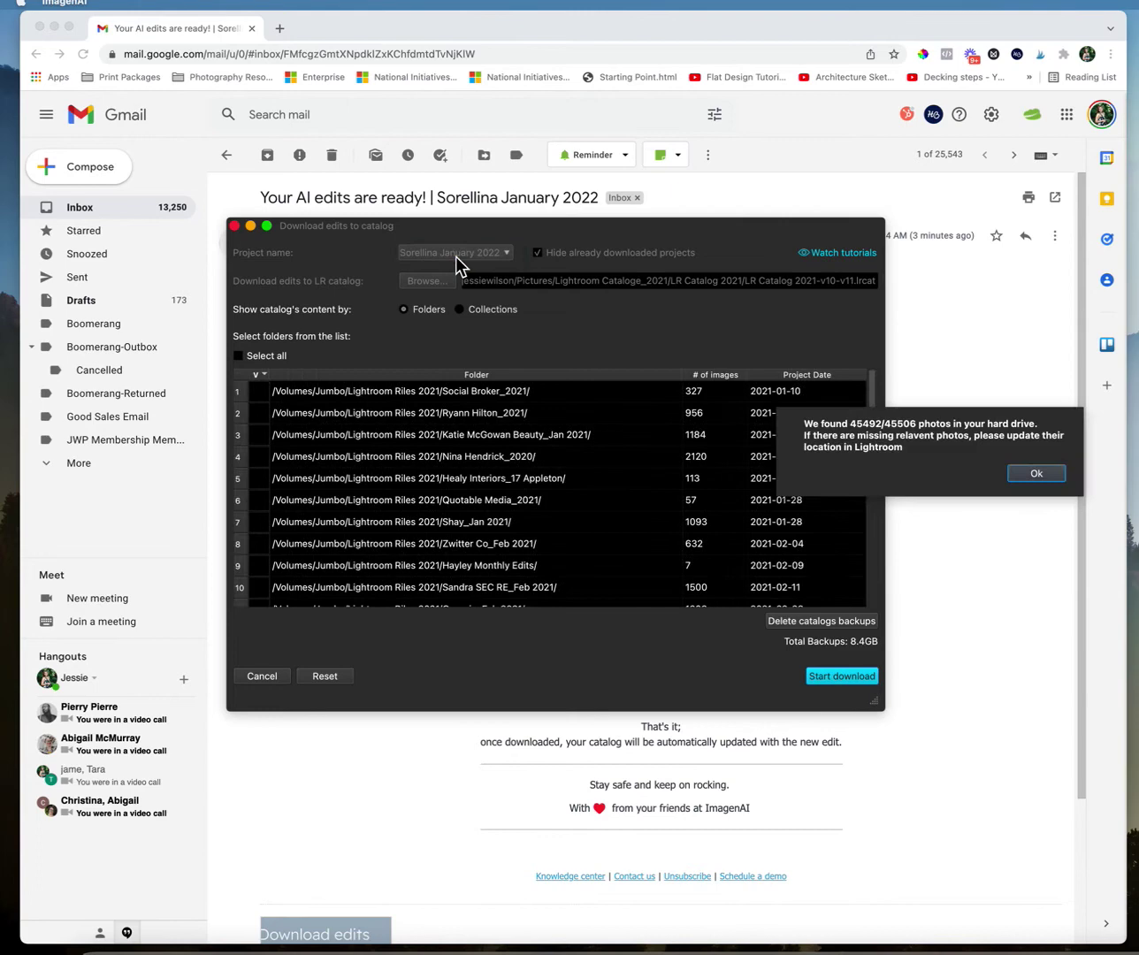
left_click(1044, 481)
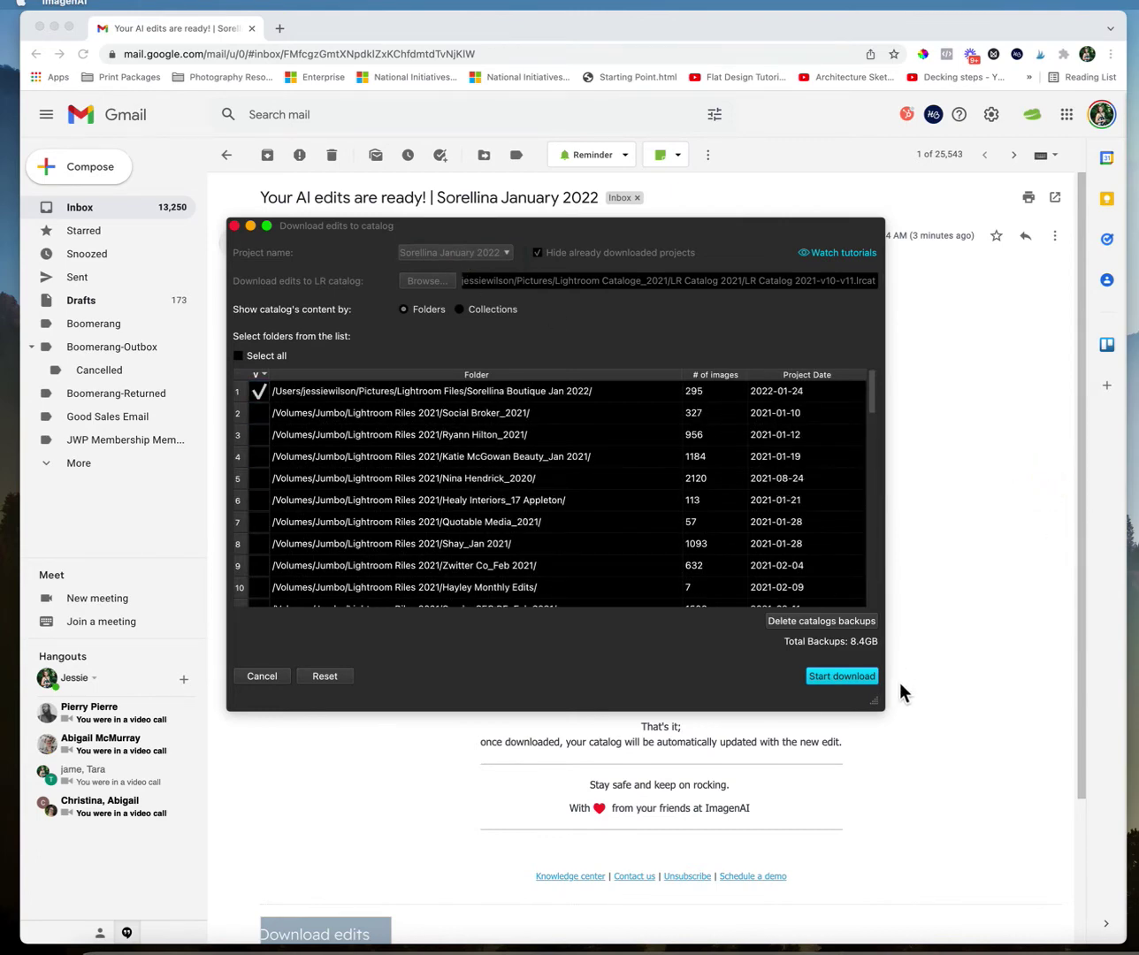
- Download the edits into the catalog, overwriting previous edits, and open the Lightroom catalog
left_click(873, 685)
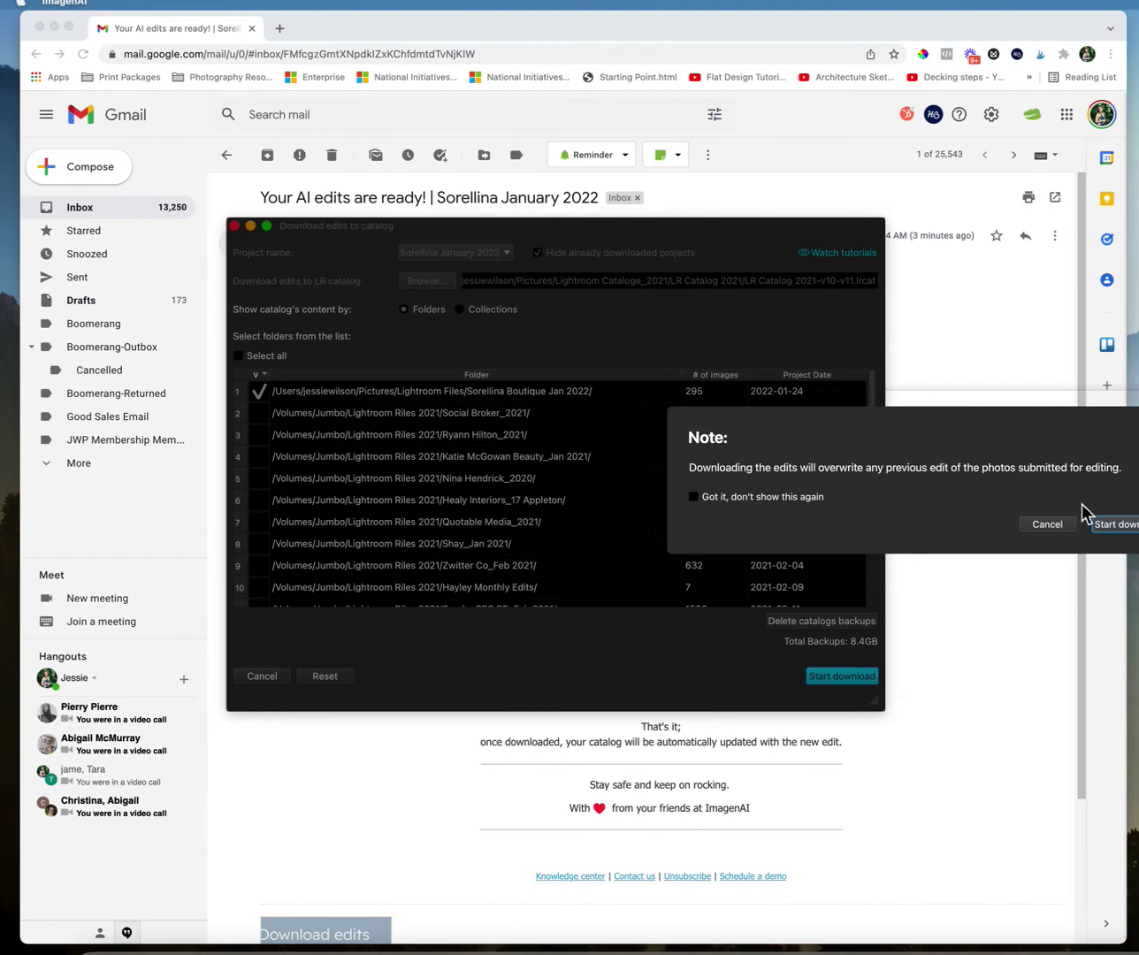
left_click(1121, 527)
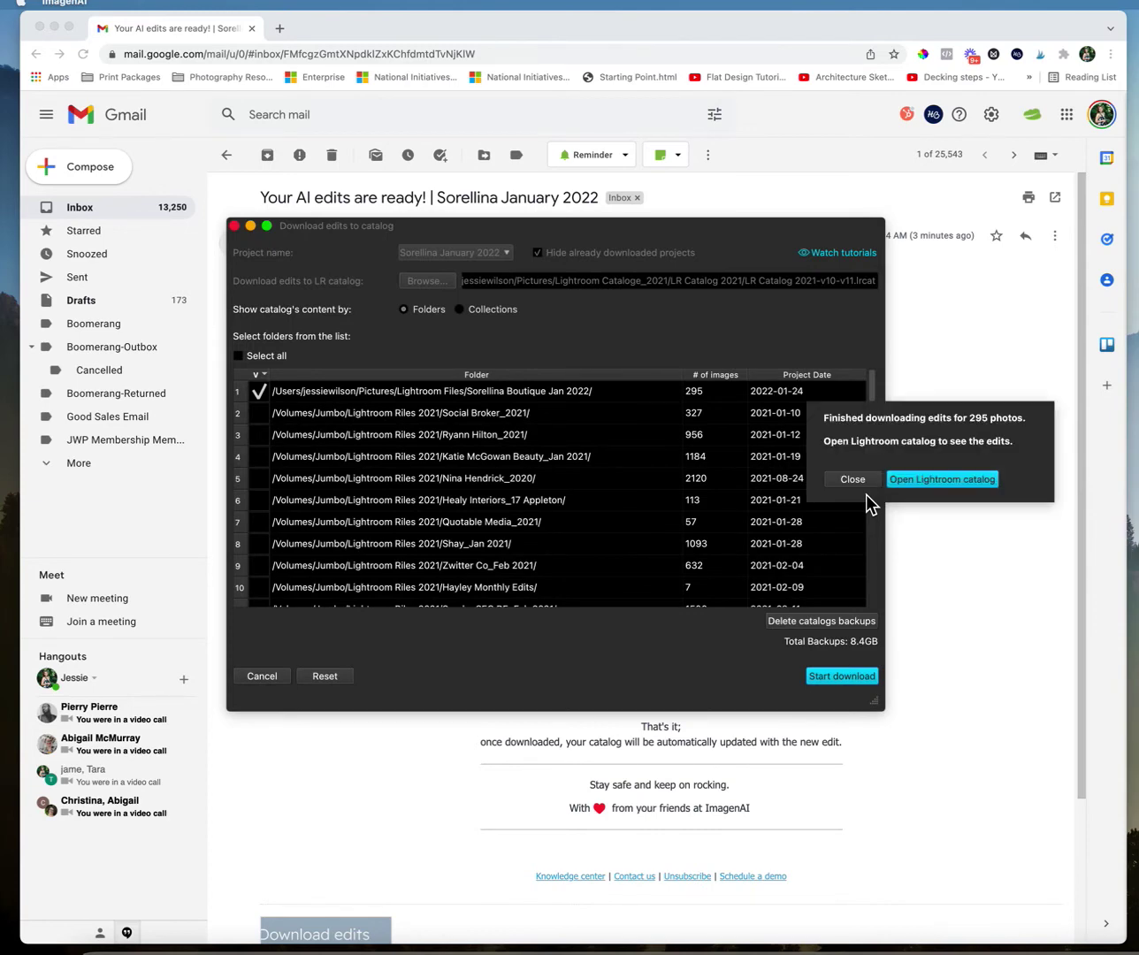
left_click(941, 480)
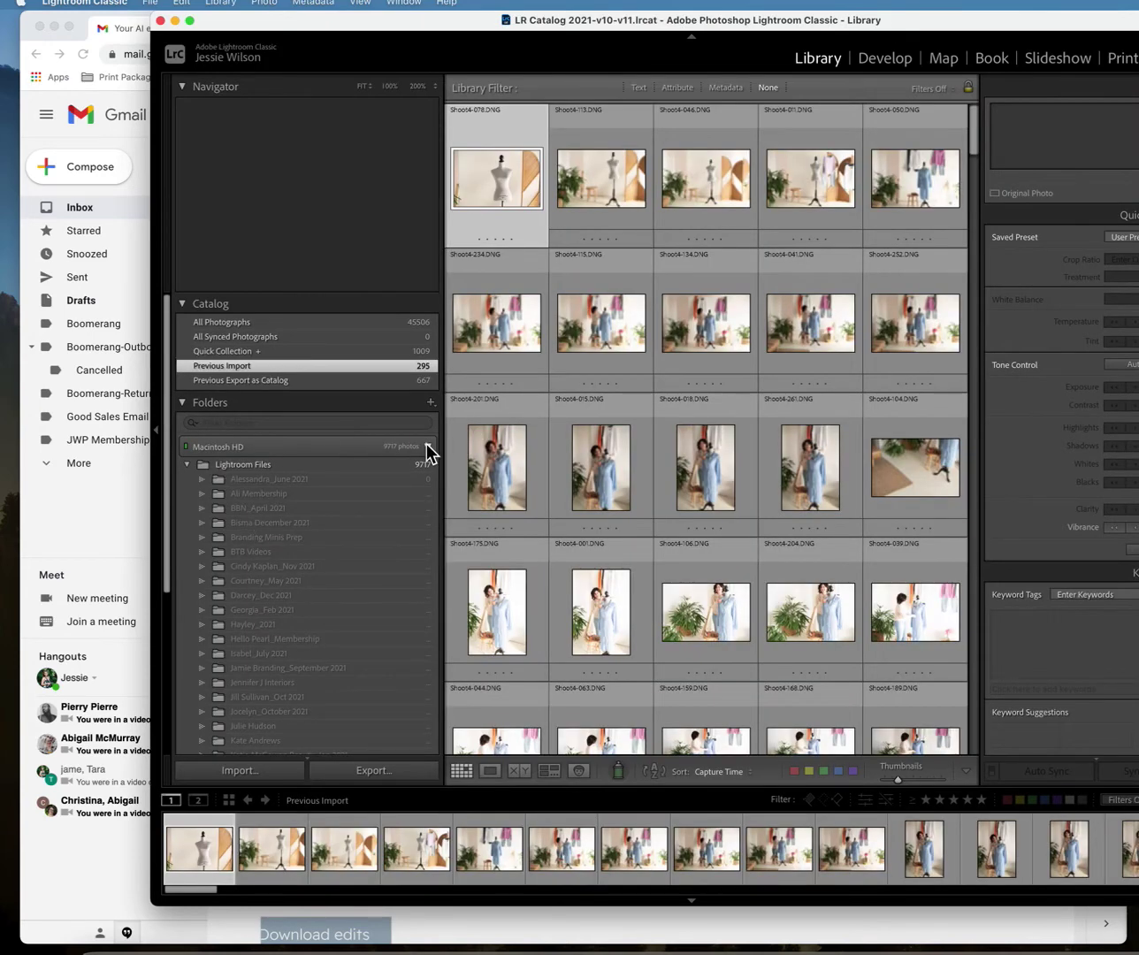
- Collapse the Folders panel, reposition and enlarge the window, and narrow both side panels
left_click(428, 446)
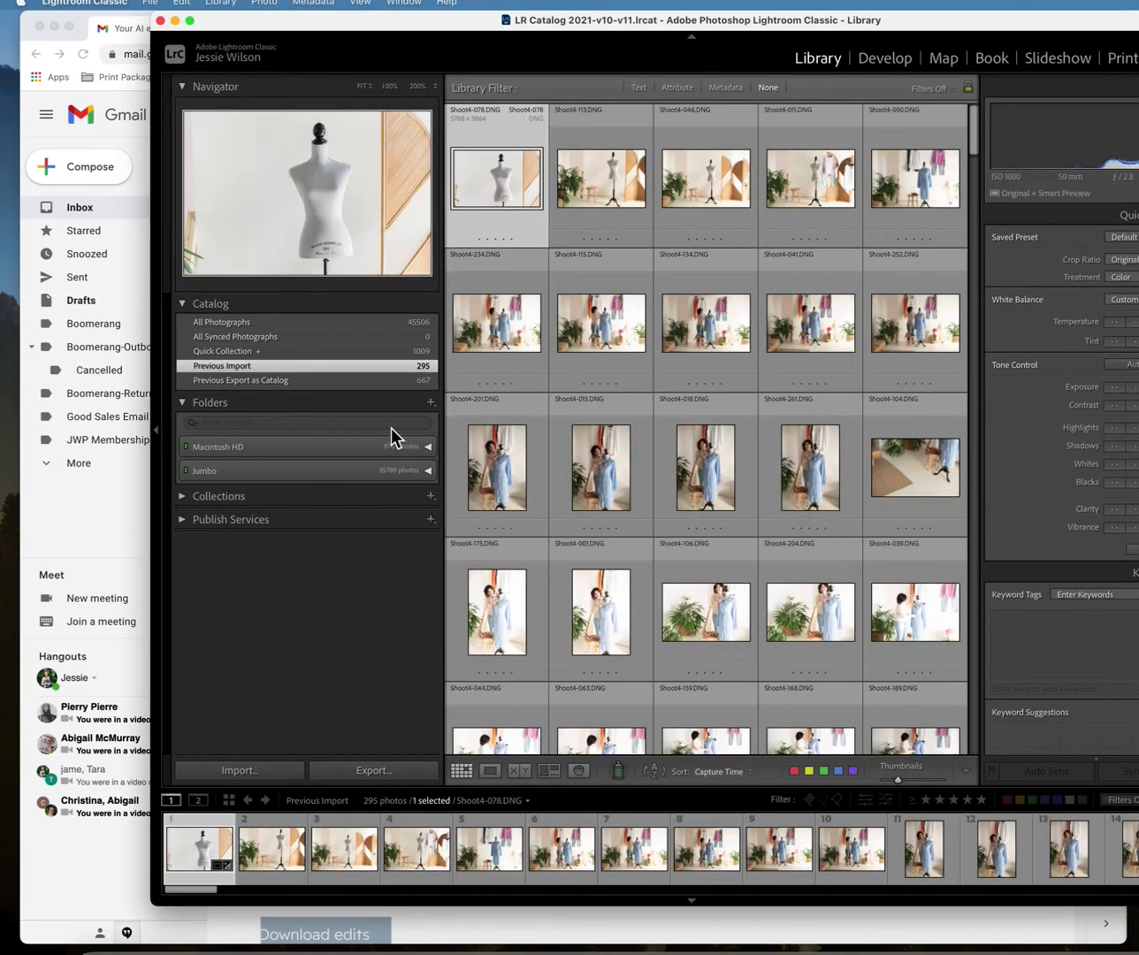
left_click(189, 403)
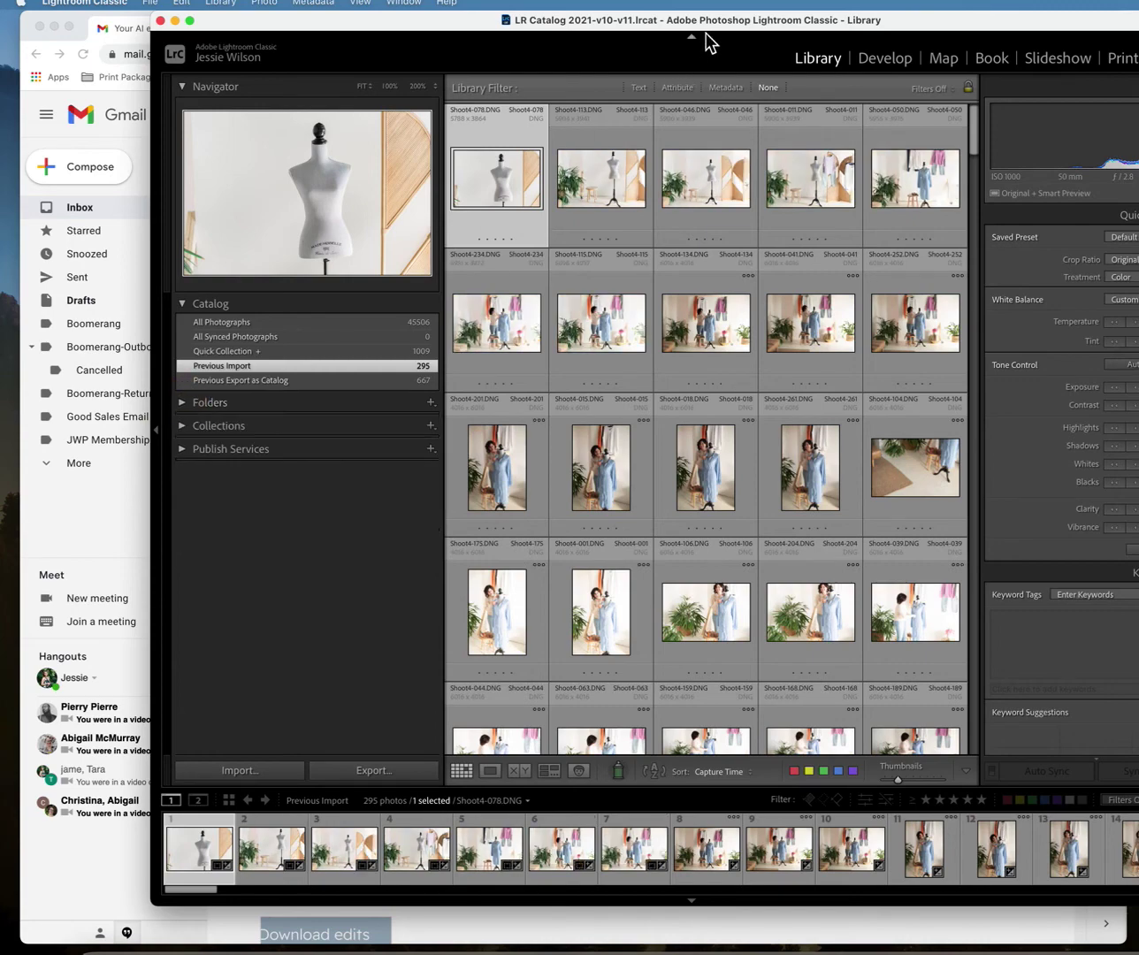
left_click_drag(705, 20, 524, 21)
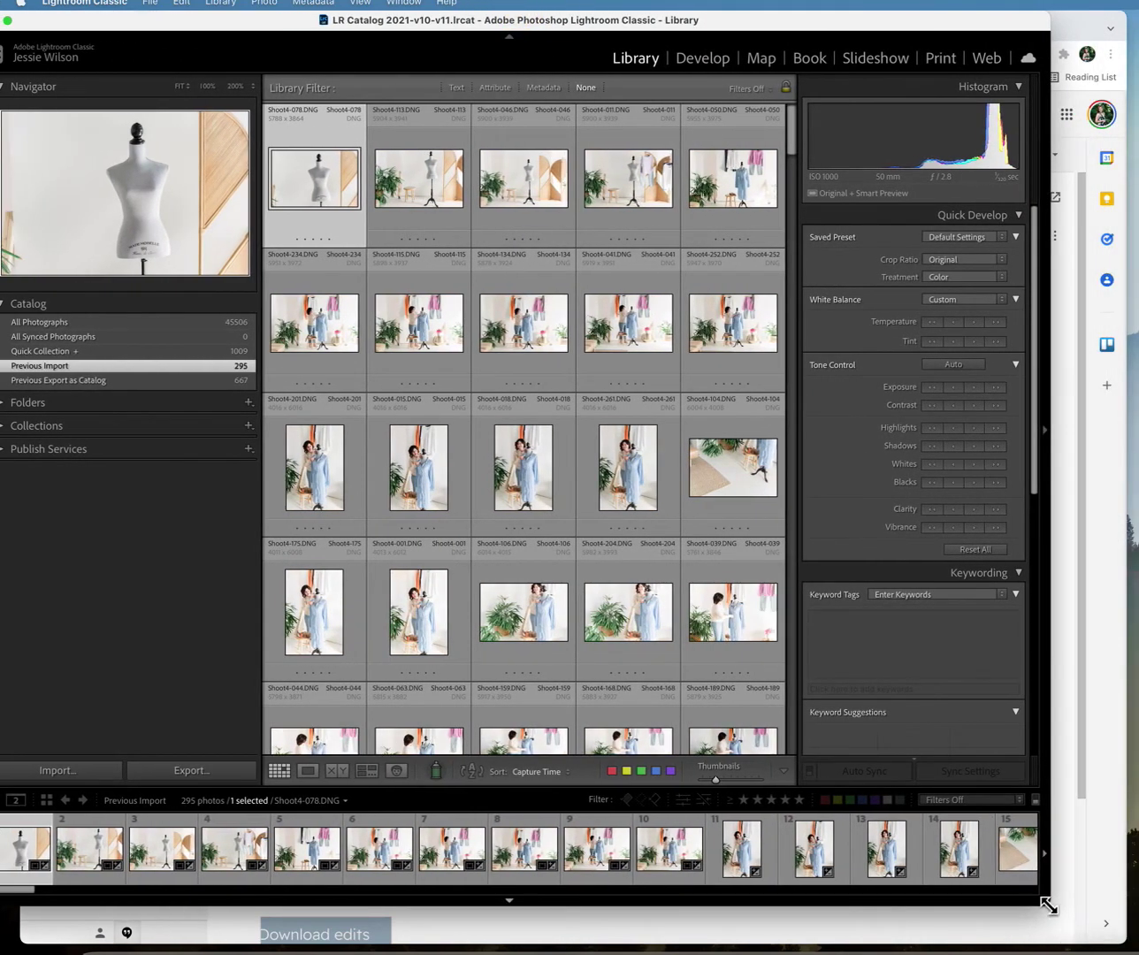
left_click_drag(1047, 905, 1061, 918)
left_click_drag(263, 601, 69, 572)
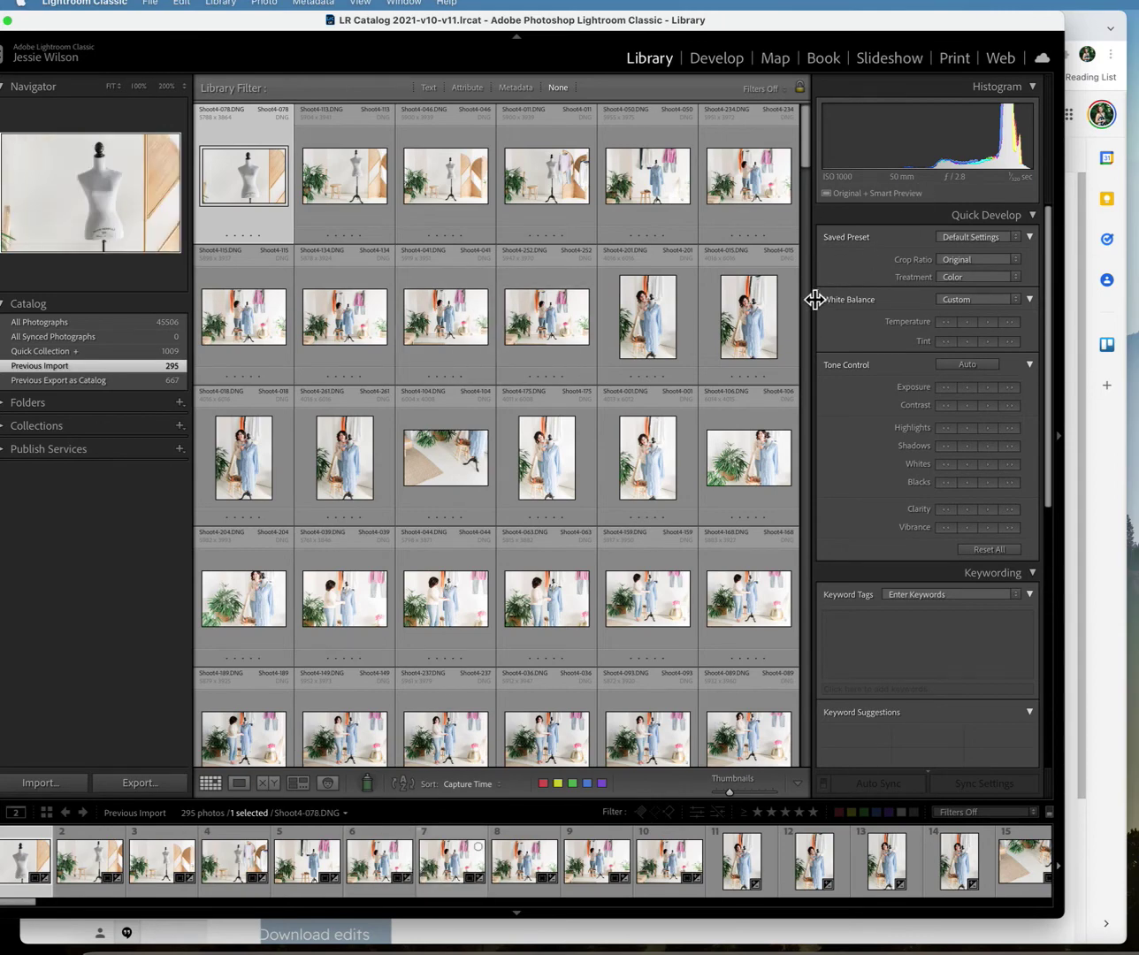
left_click_drag(814, 300, 1017, 322)
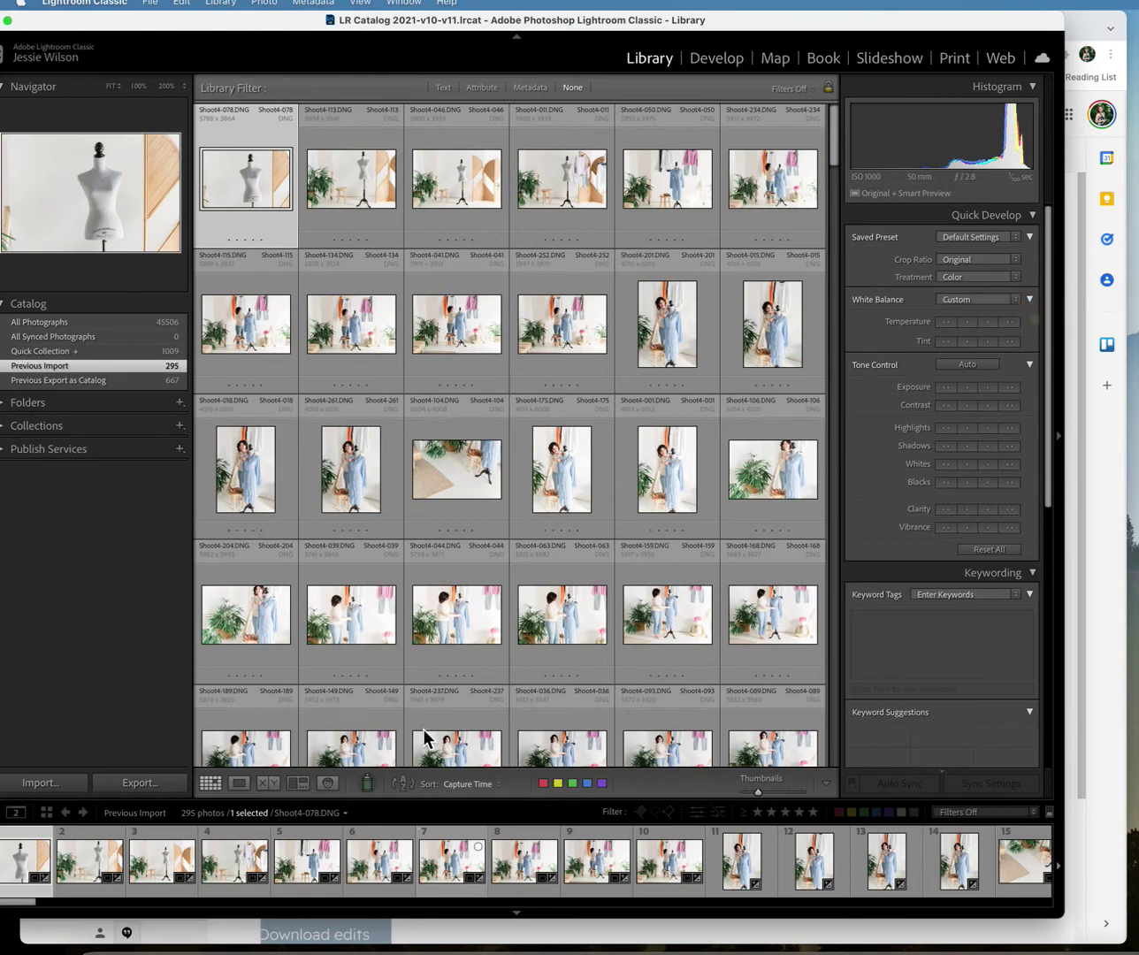
- Enlarge thumbnails to three per row and show Shoot4-015 alone in Loupe view
left_click_drag(764, 794, 778, 797)
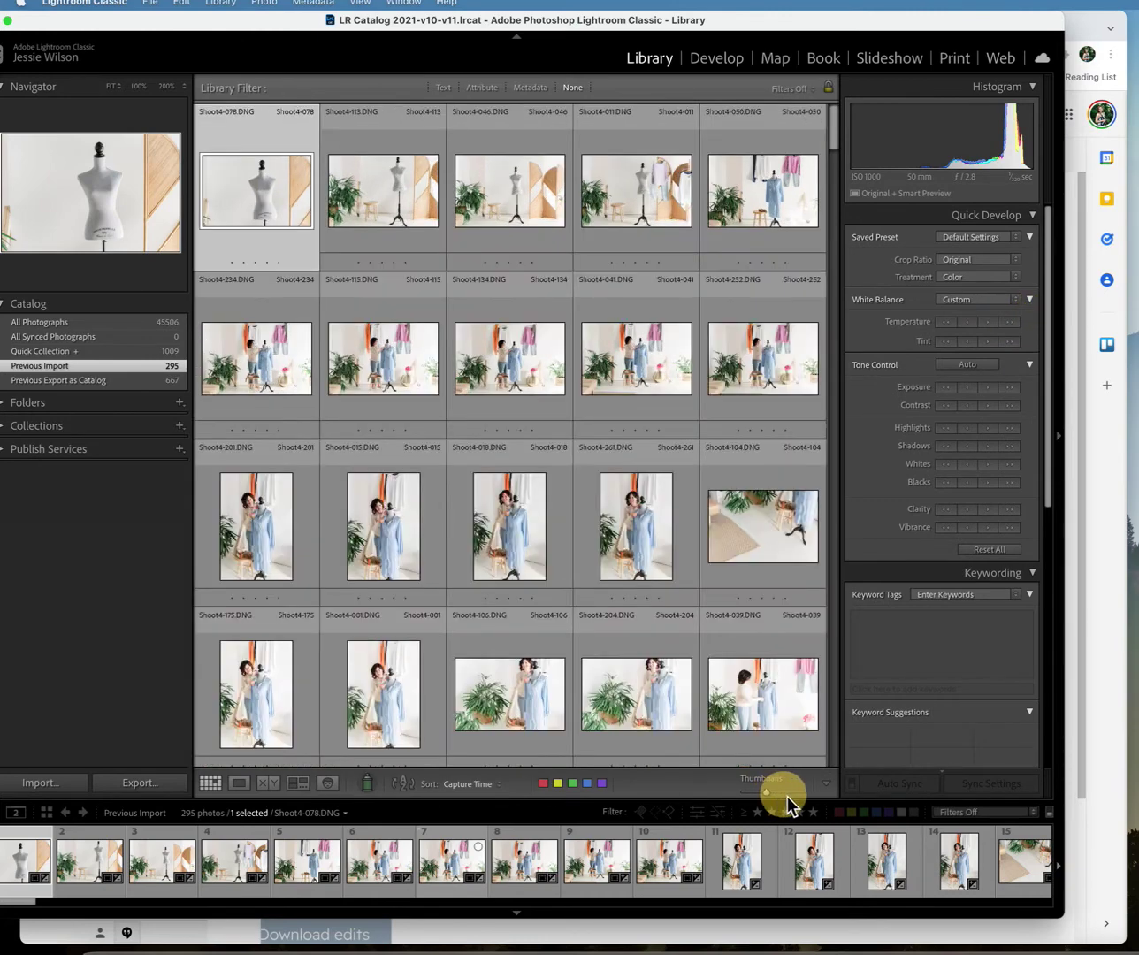
left_click(788, 795)
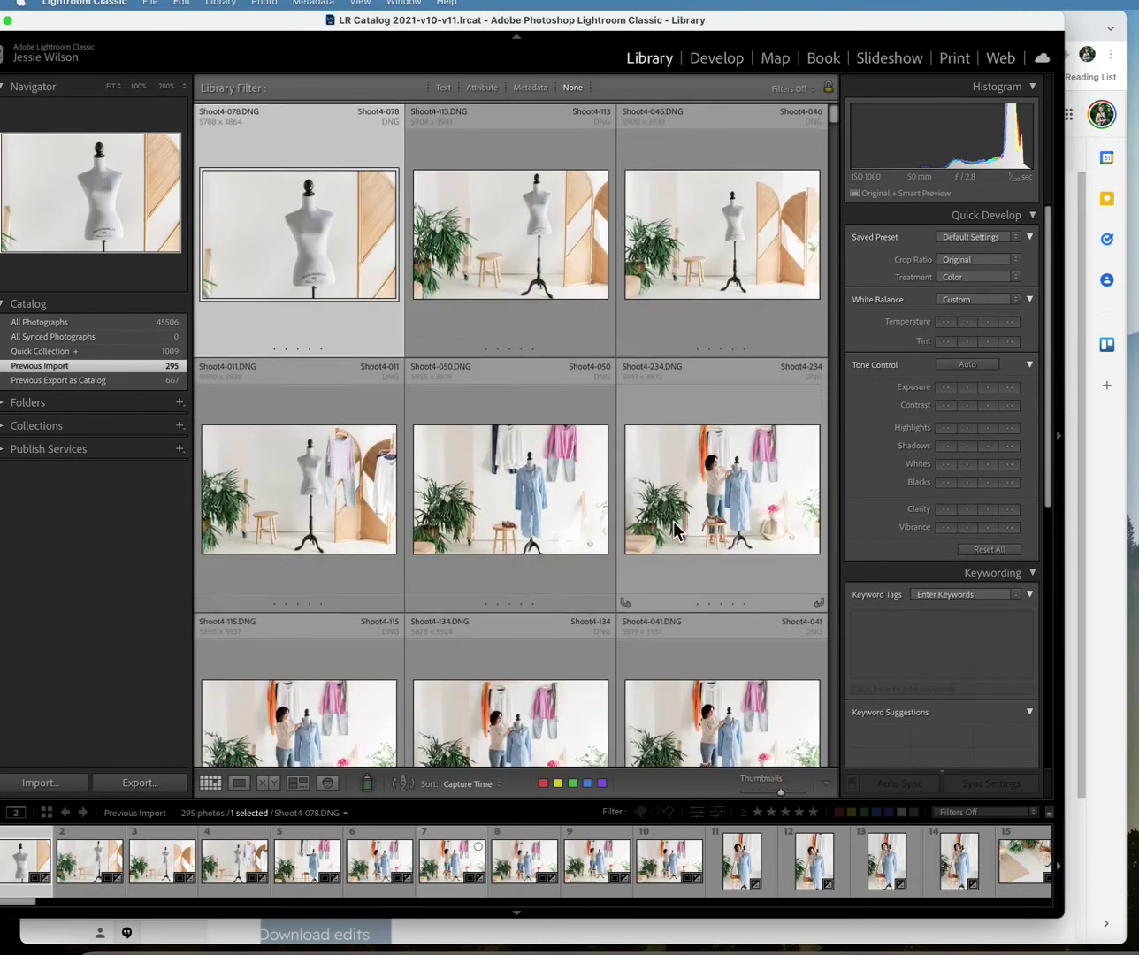
scroll(672, 520, "down", 1)
scroll(672, 530, "down", 8)
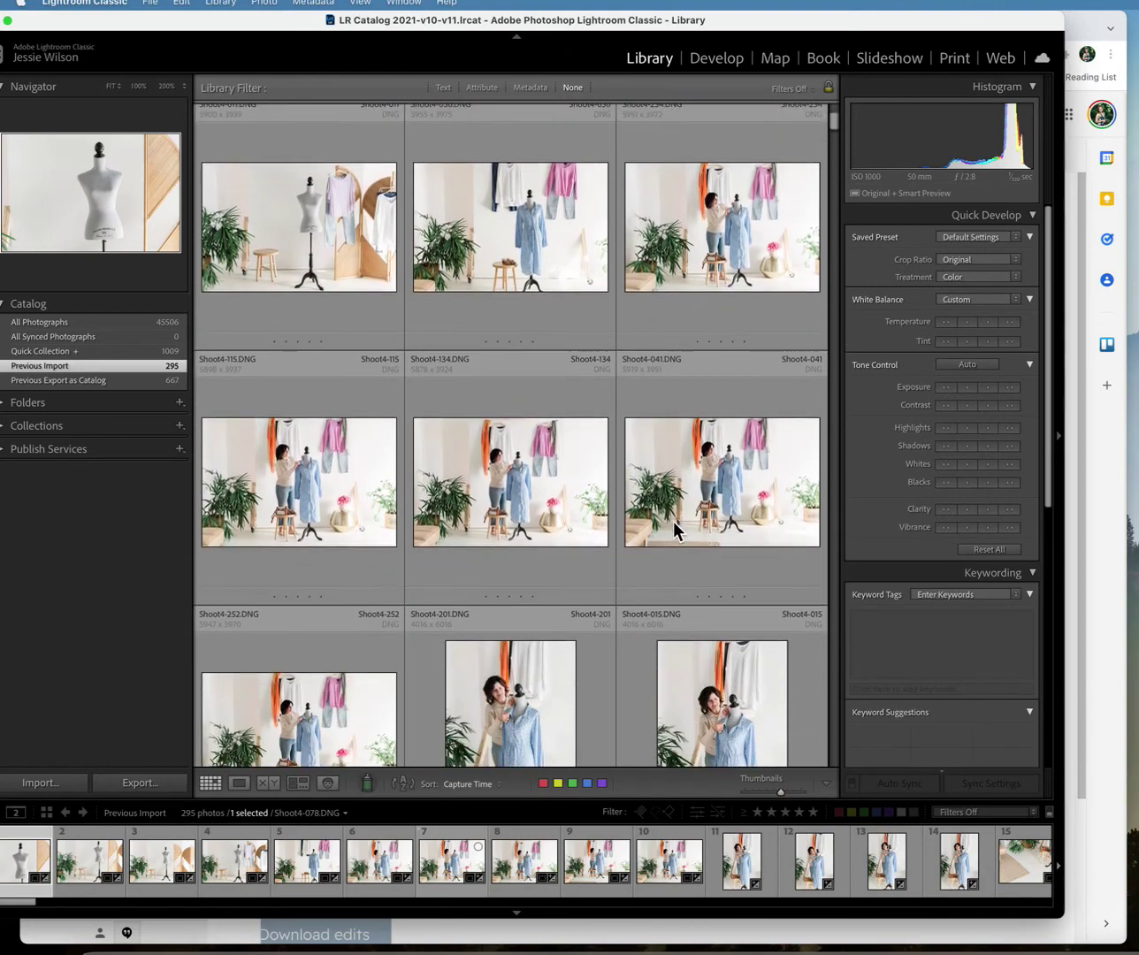
left_click(674, 524)
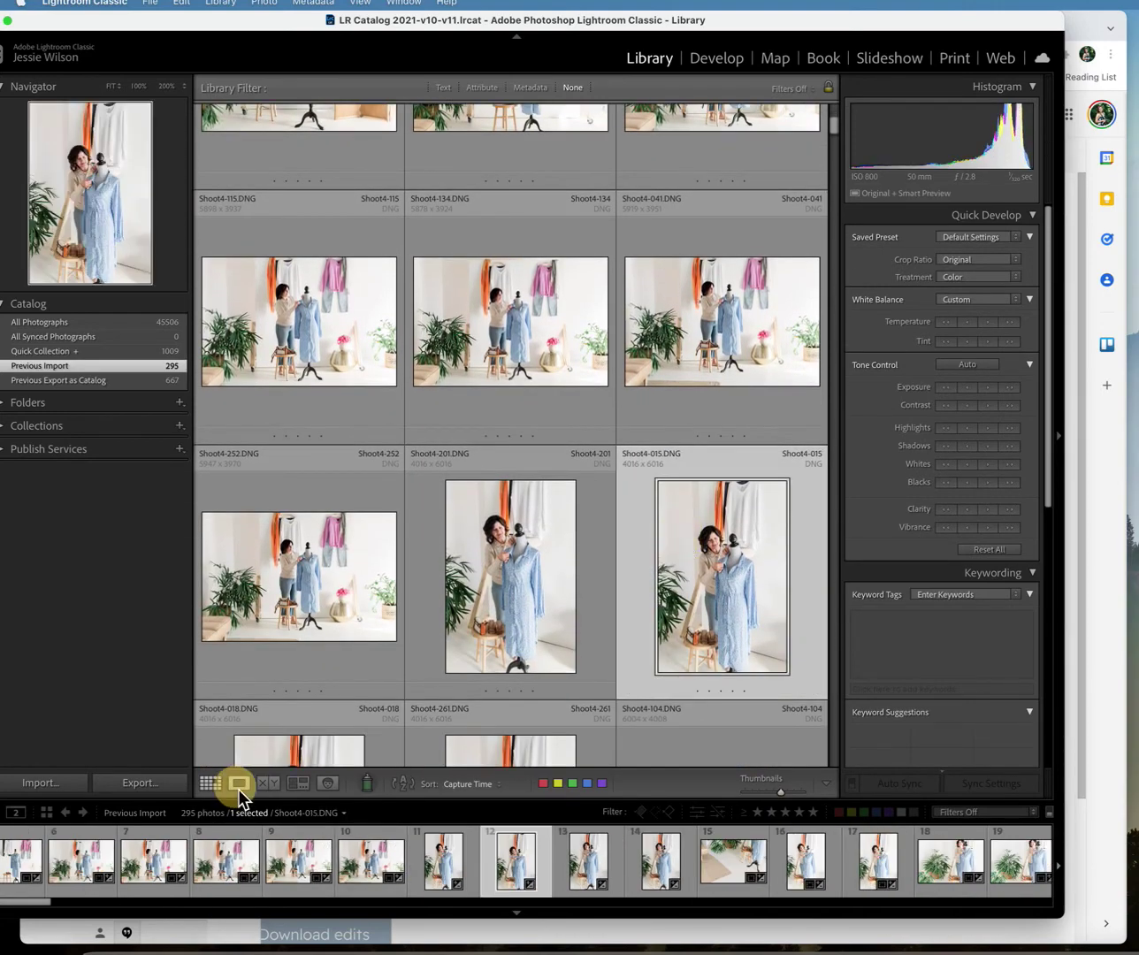
left_click(239, 782)
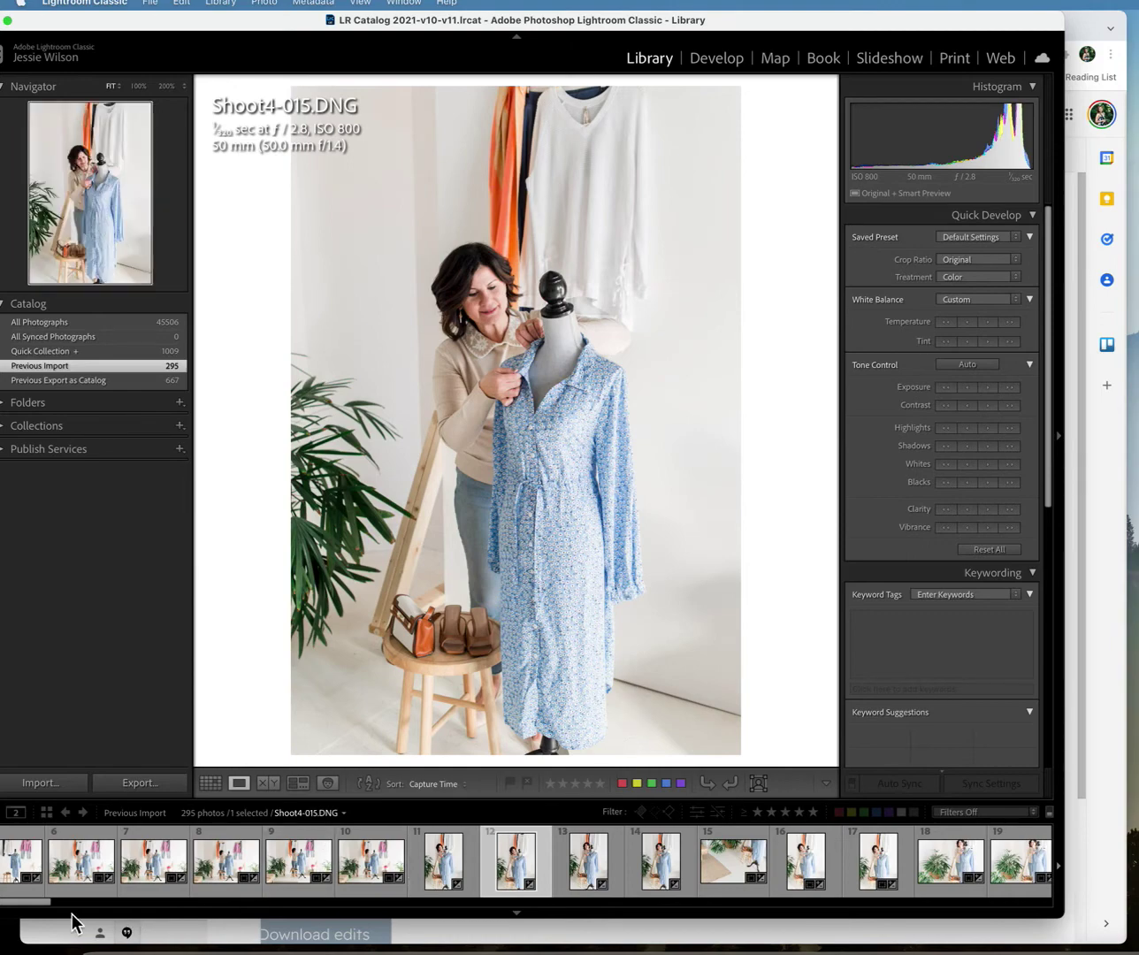
mouse_move(32, 906)
left_mouse_down()
mouse_move(63, 904)
mouse_move(31, 910)
left_mouse_up()
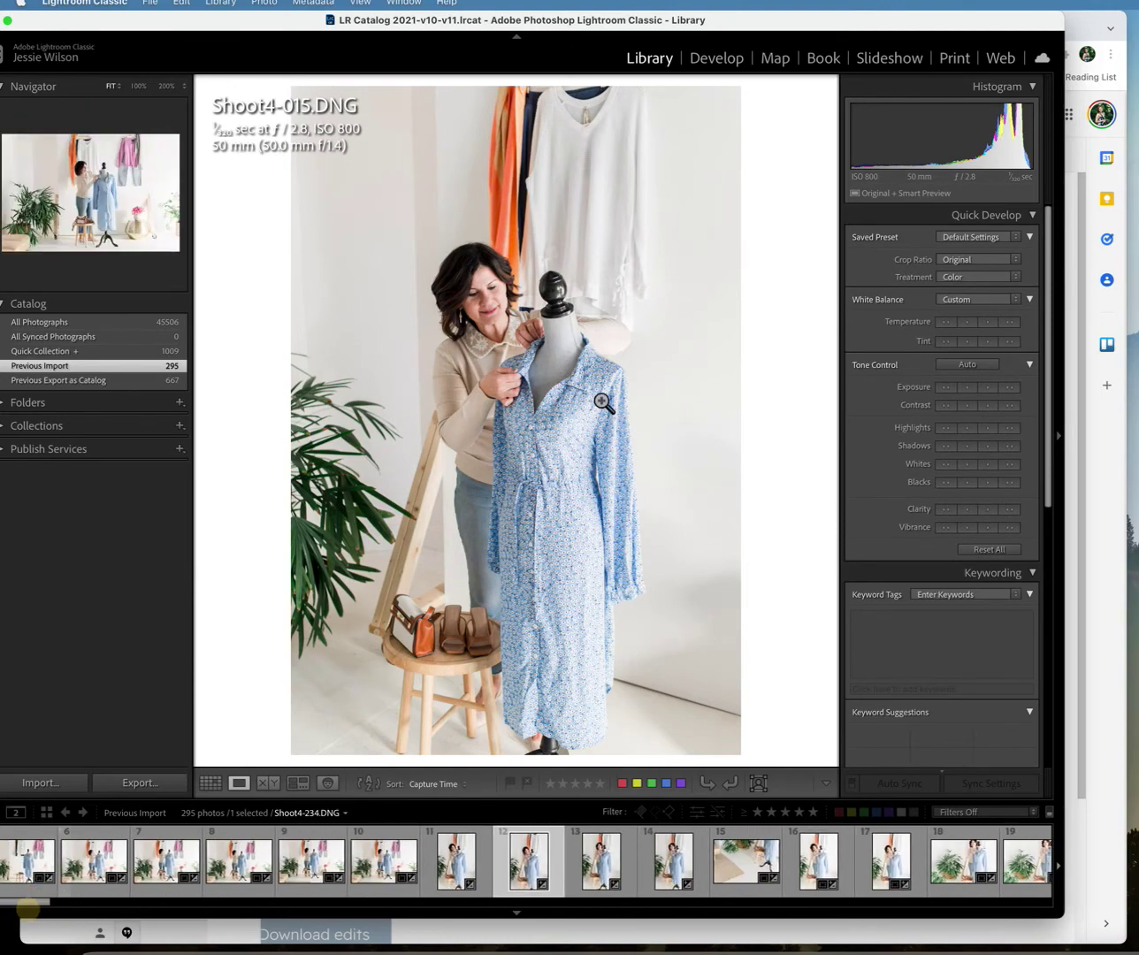
- Switch to Develop with the Before/After side-by-side view and collapse the Presets panel
left_click(718, 57)
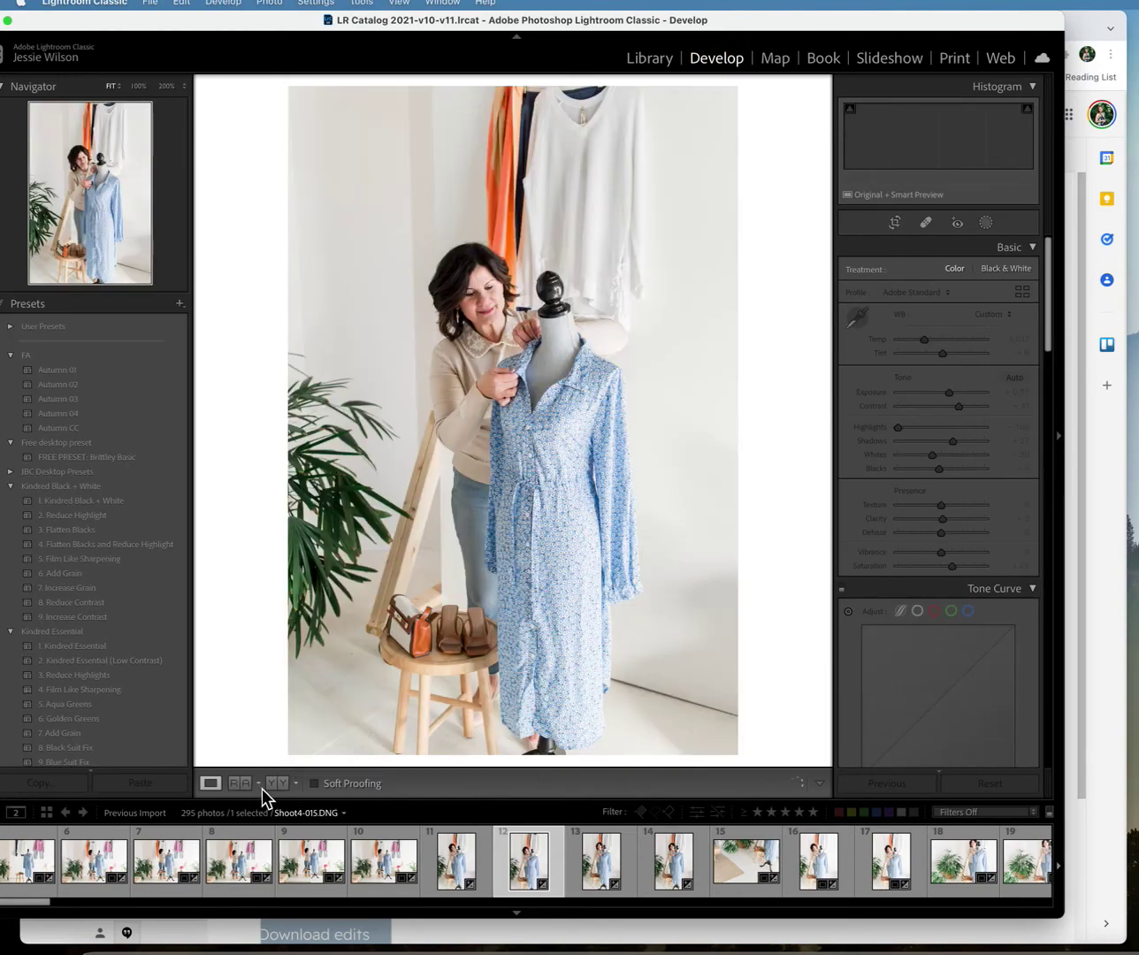
left_click(272, 783)
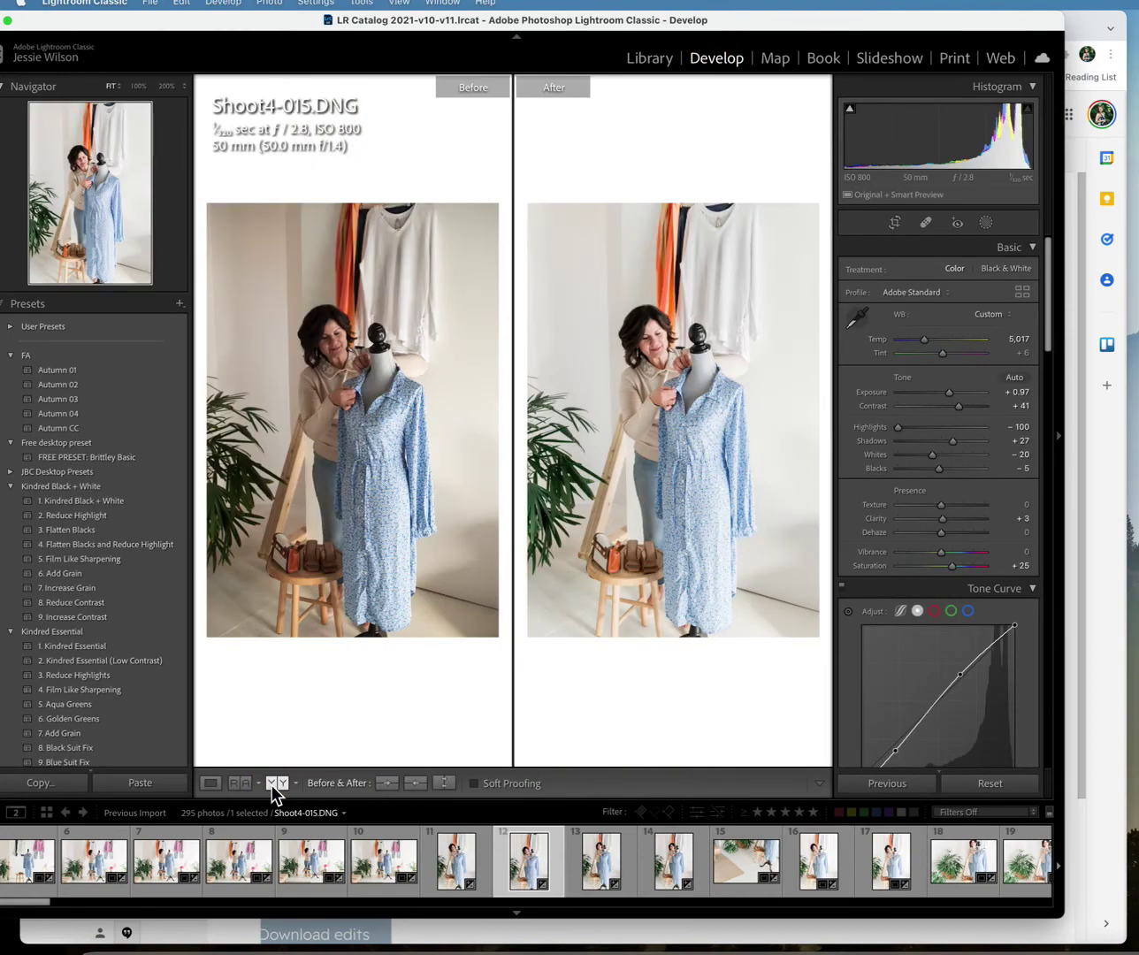
left_click(13, 303)
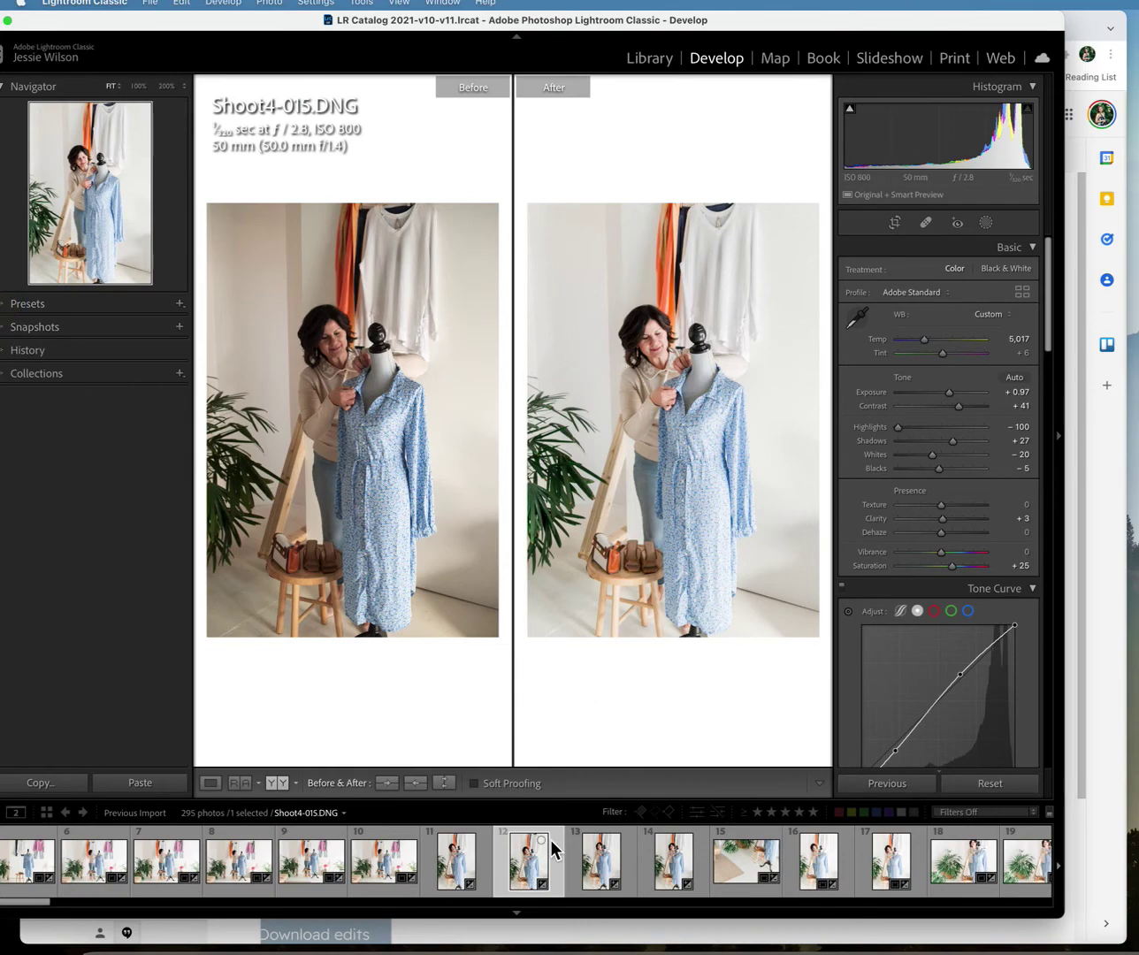
- Compare before and after for Shoot4-175, Shoot4-129, Shoot4-239, Shoot4-287 and Shoot4-076
left_click(815, 866)
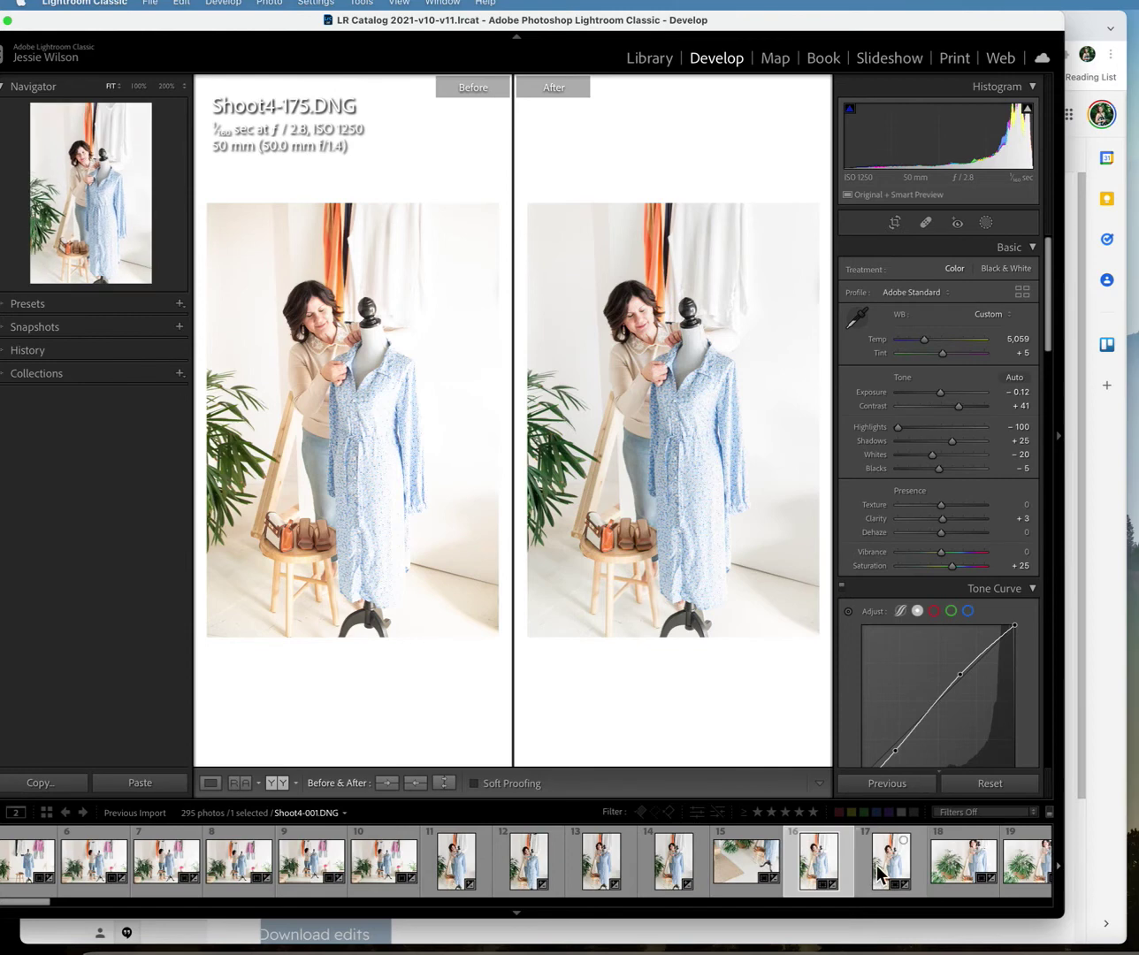
left_click_drag(26, 902, 124, 904)
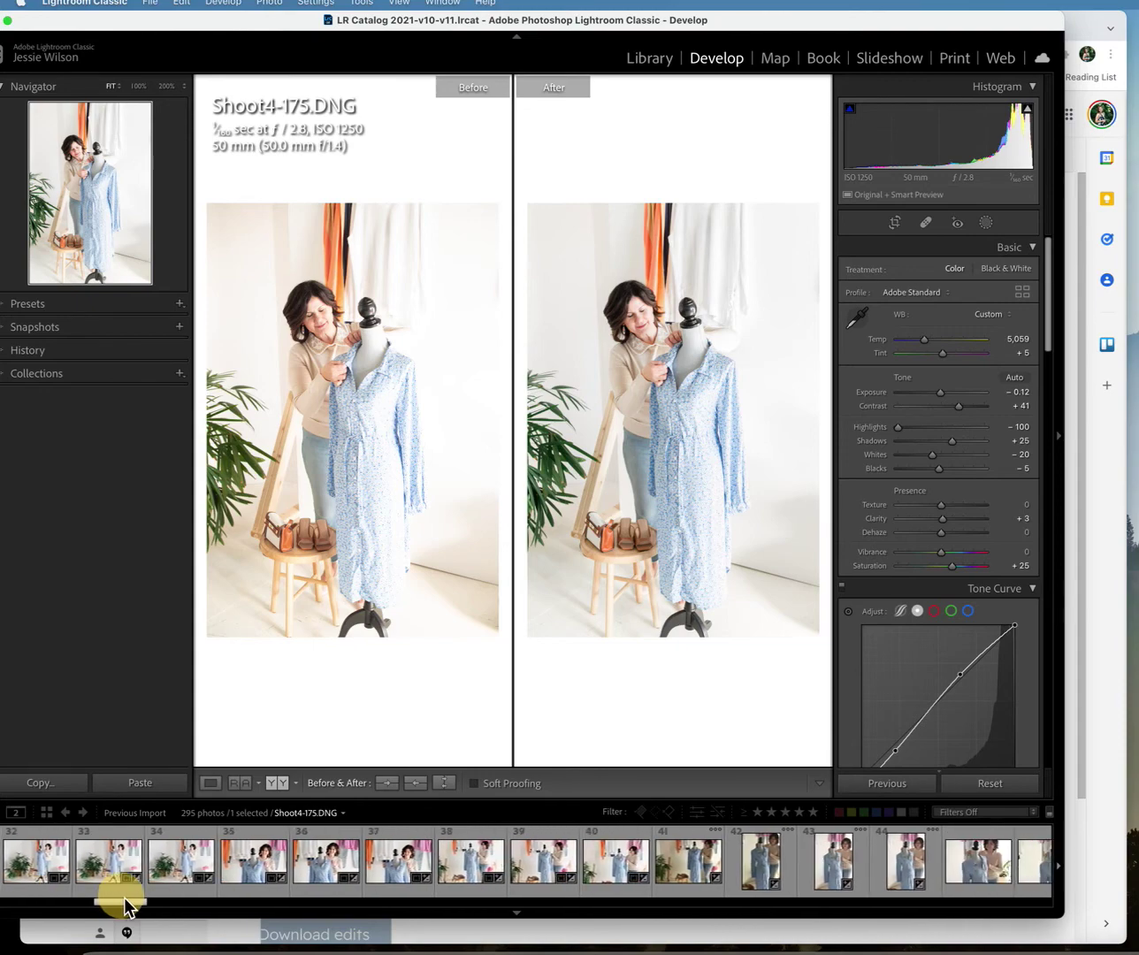
left_click(318, 869)
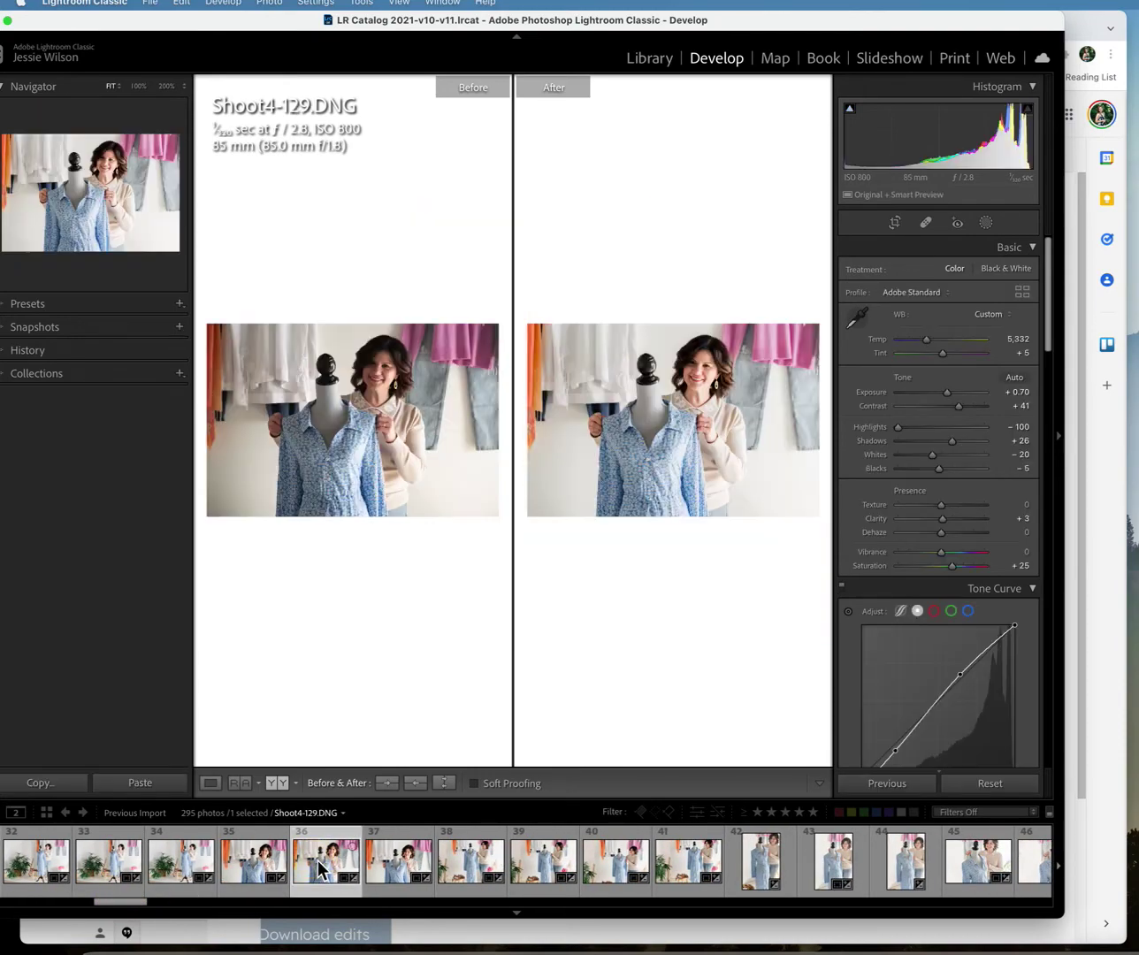
left_click(473, 863)
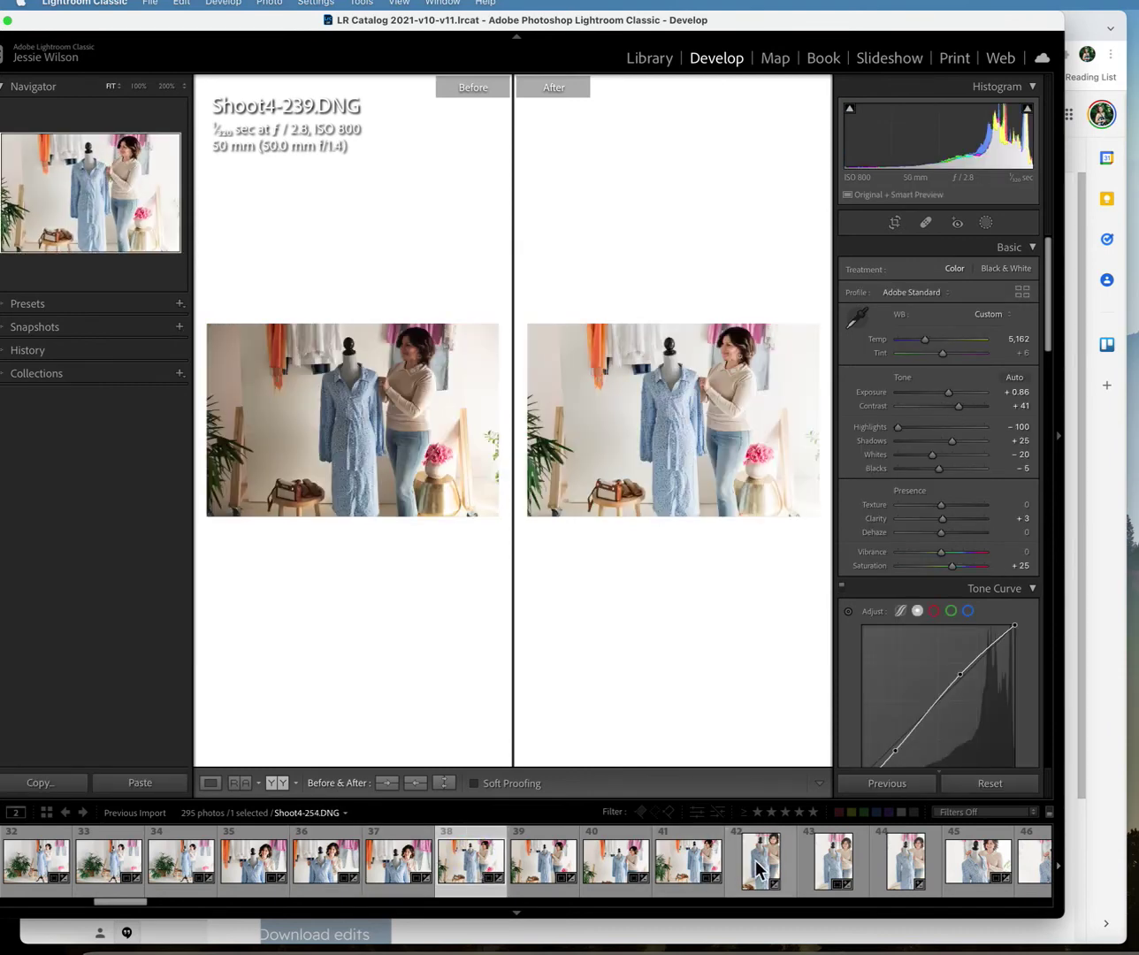
left_click(40, 867)
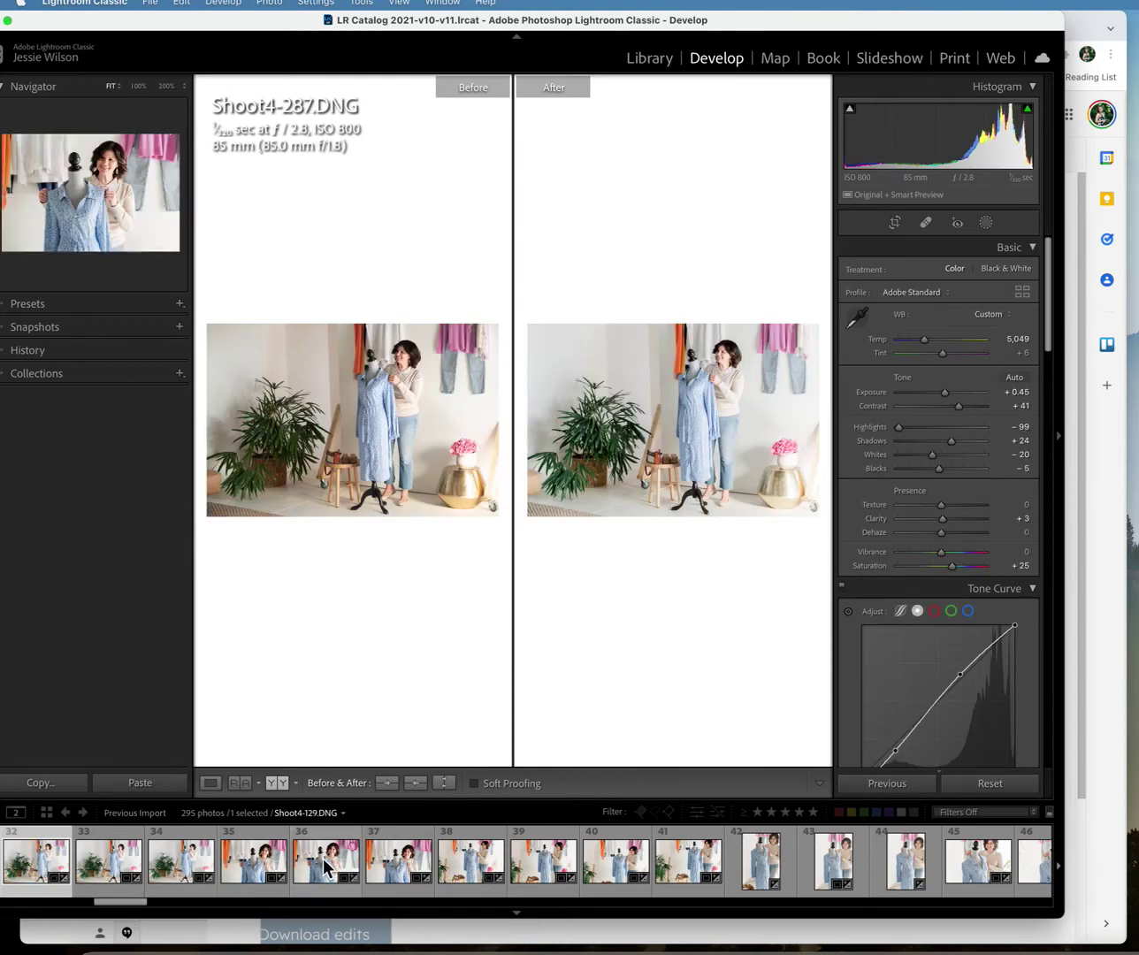
left_click(397, 863)
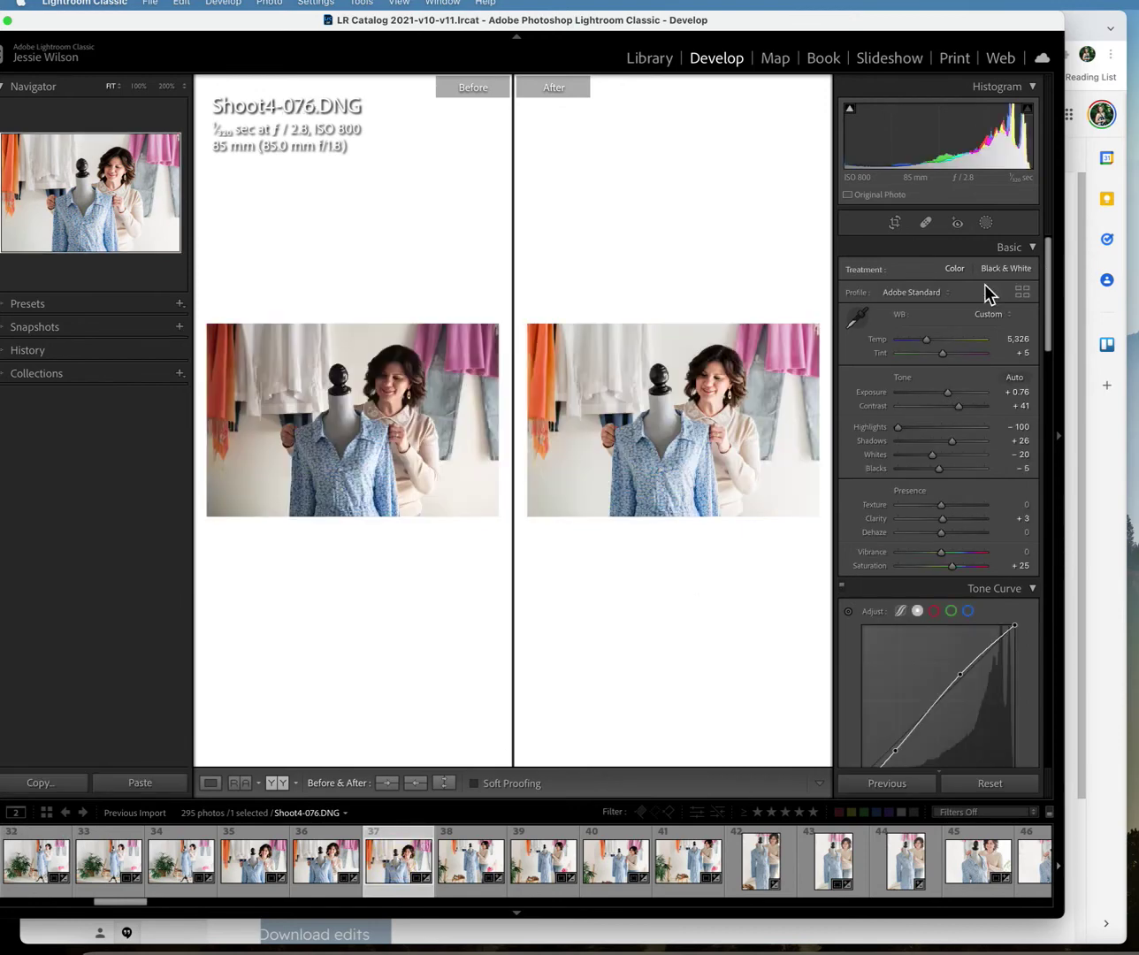
- Raise Shoot4-076's shadows, then compare before/after of Shoot4-032.DNG and Shoot4-029.DNG
left_click_drag(953, 447, 973, 448)
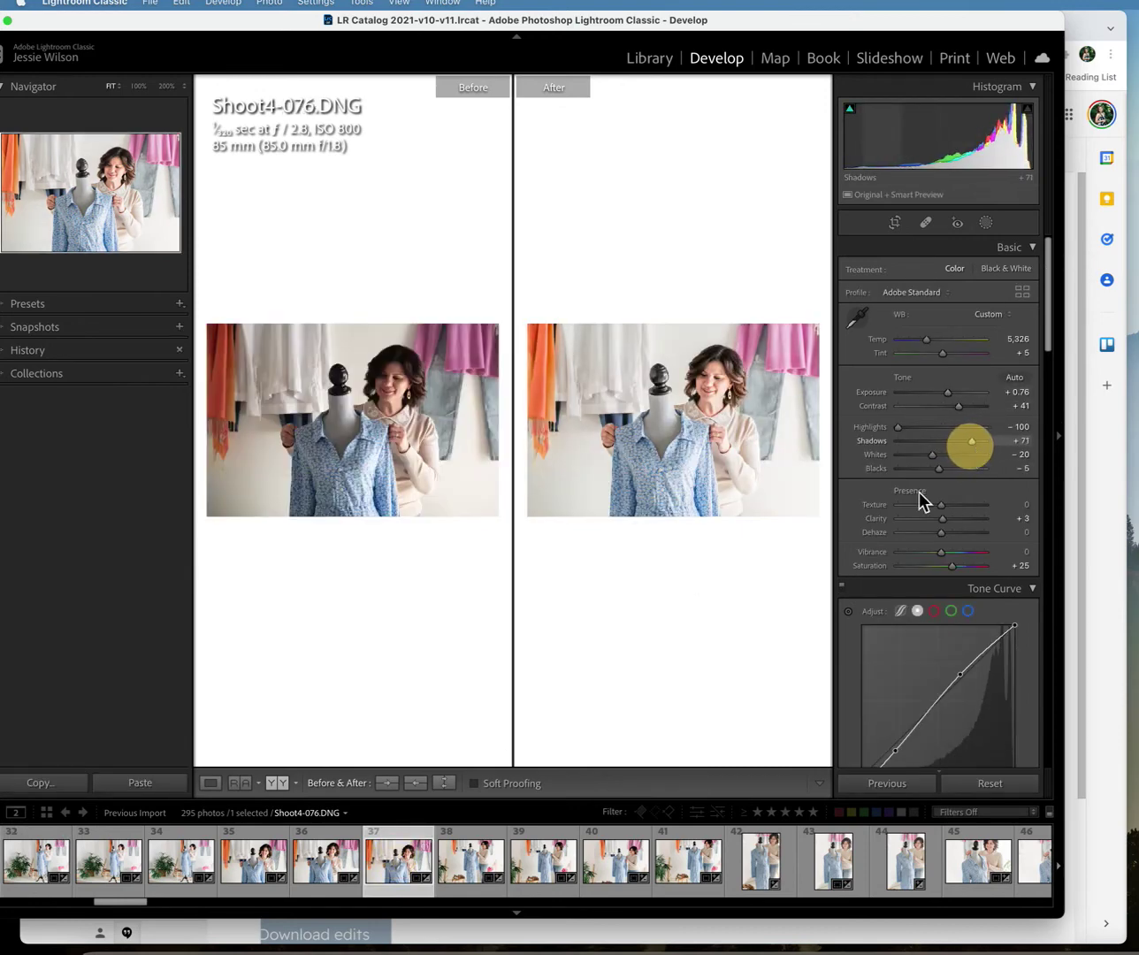
left_click_drag(119, 905, 234, 895)
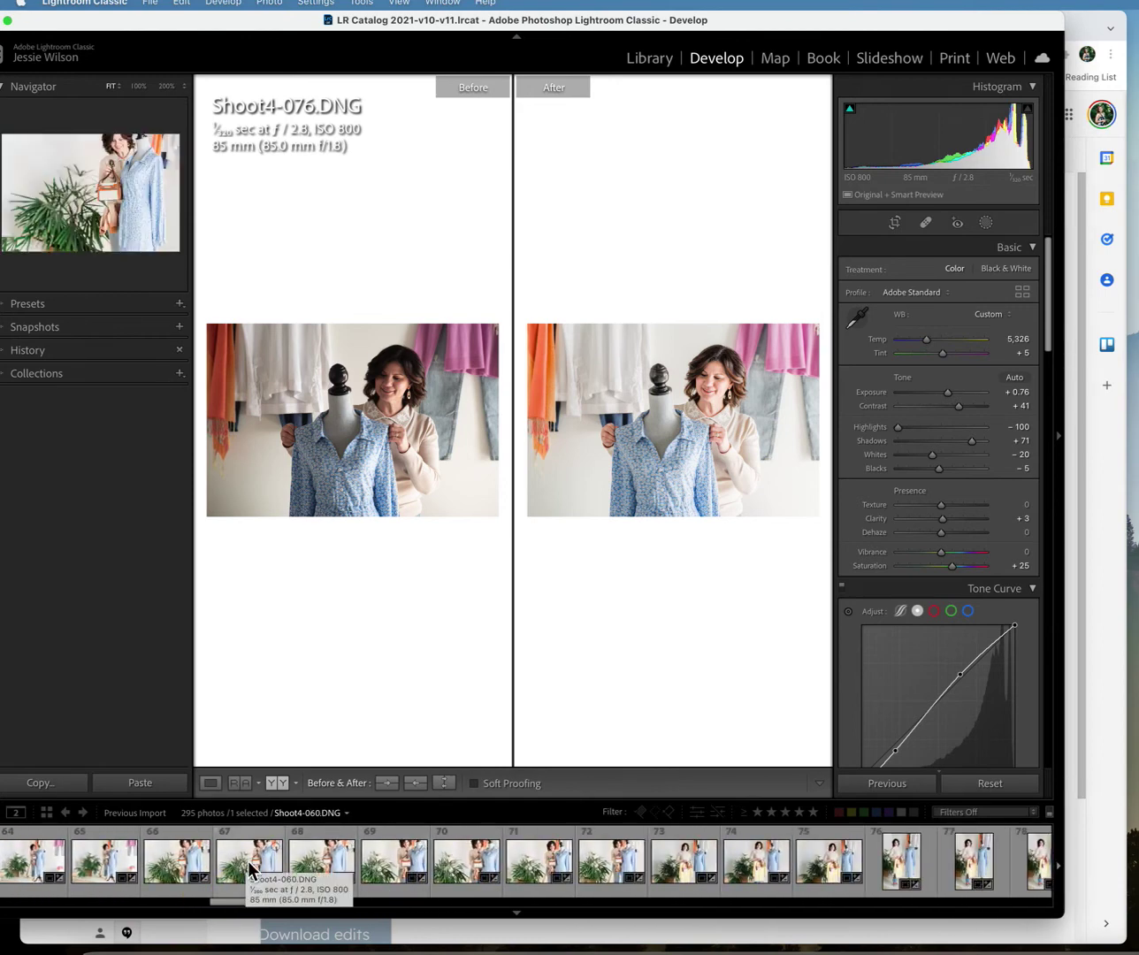
left_click(537, 868)
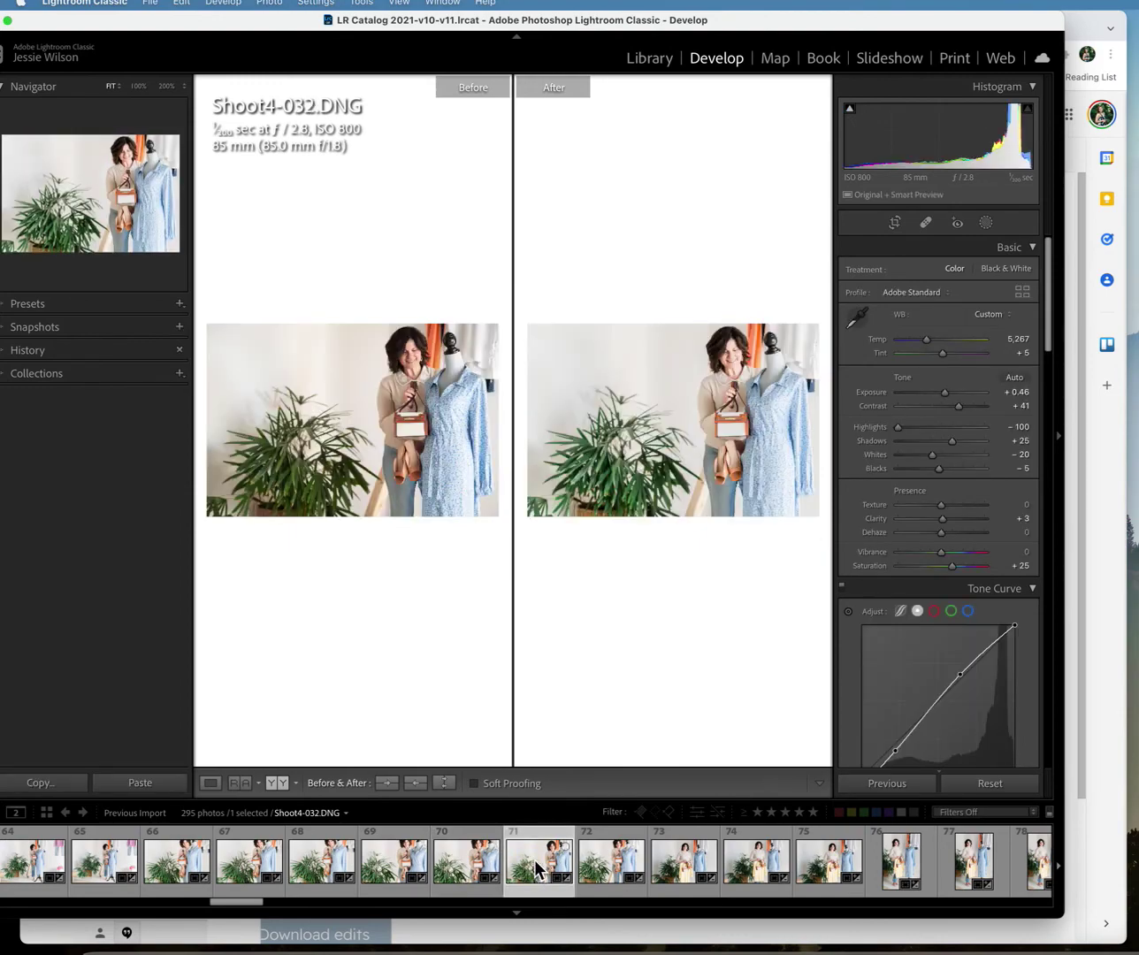
left_click(624, 865)
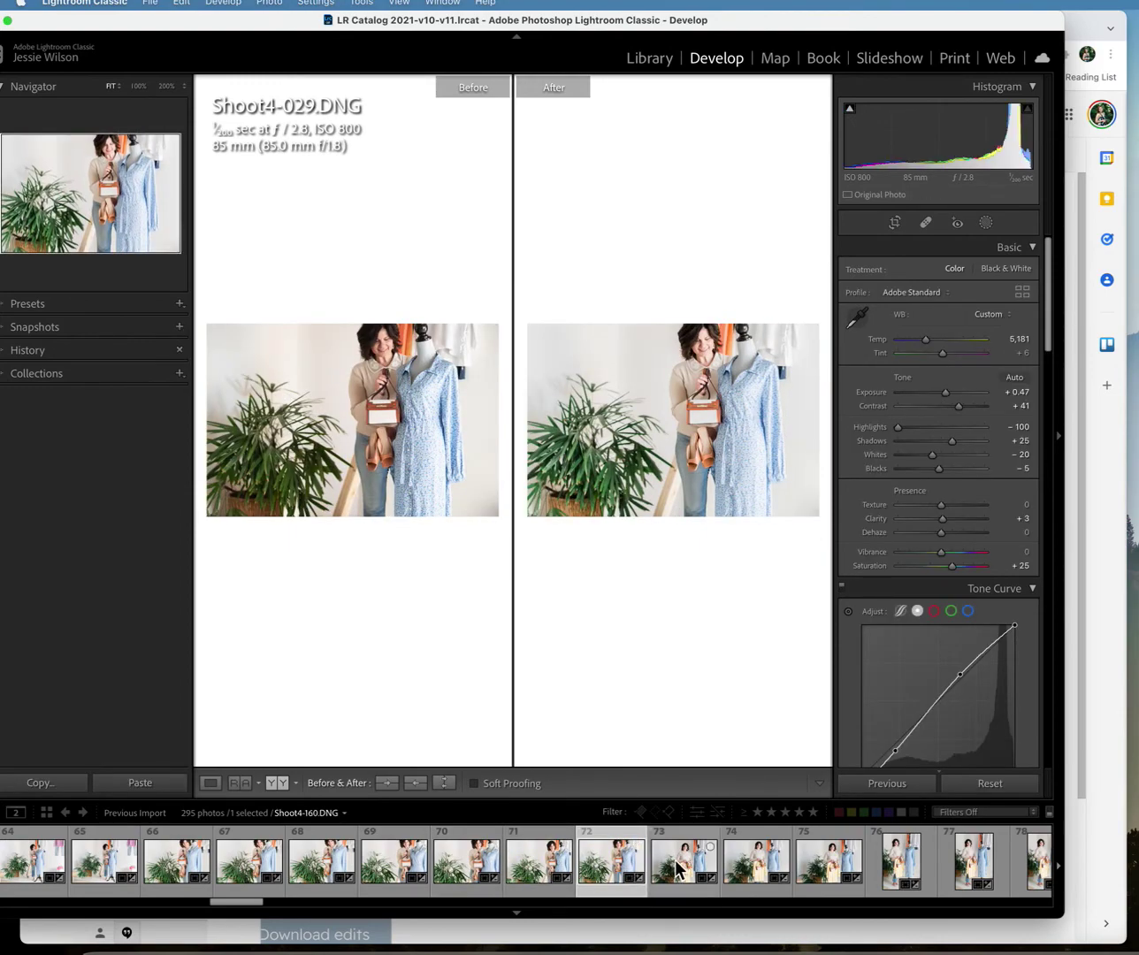
- Compare before/after of Shoot4-160, Shoot4-058, Shoot4-097 and Shoot4-111
left_click(689, 871)
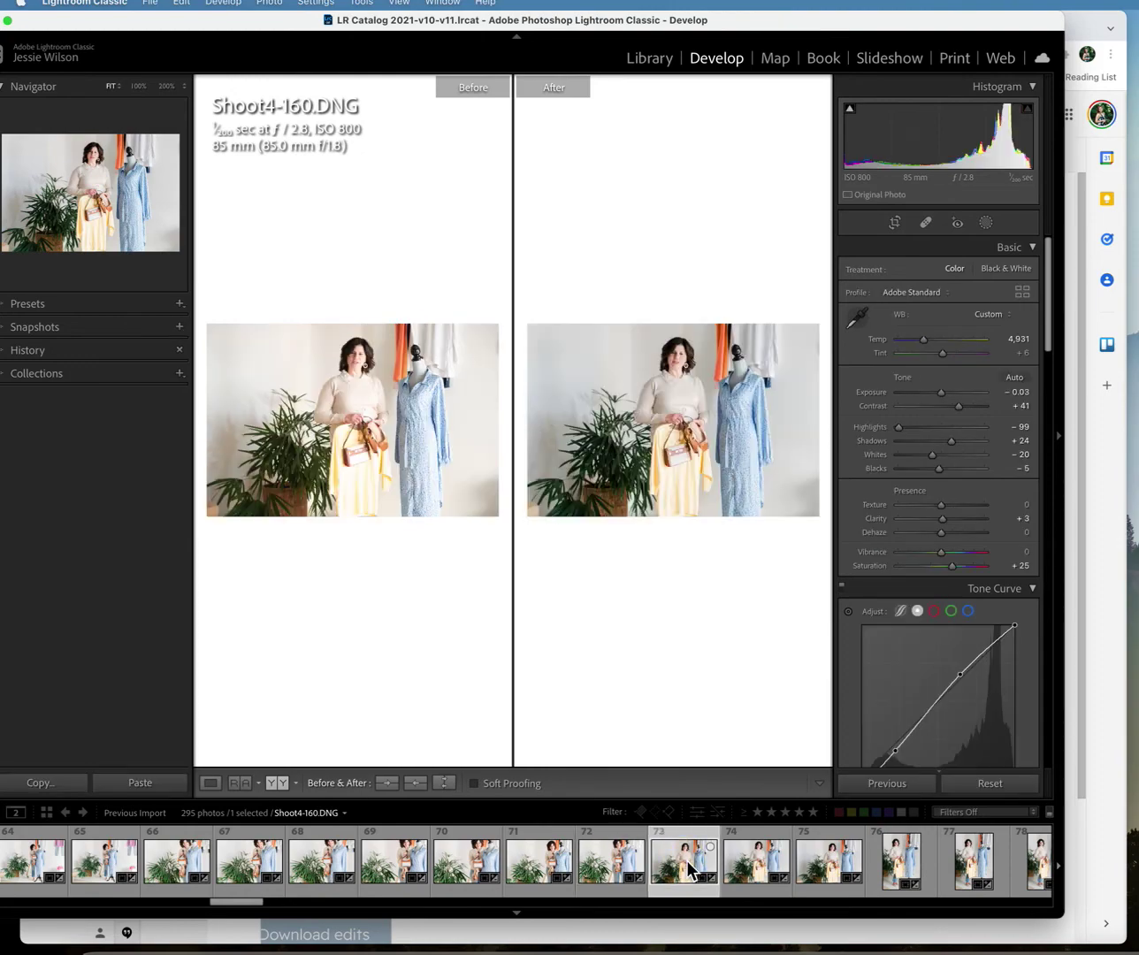
left_click(751, 872)
left_click(808, 872)
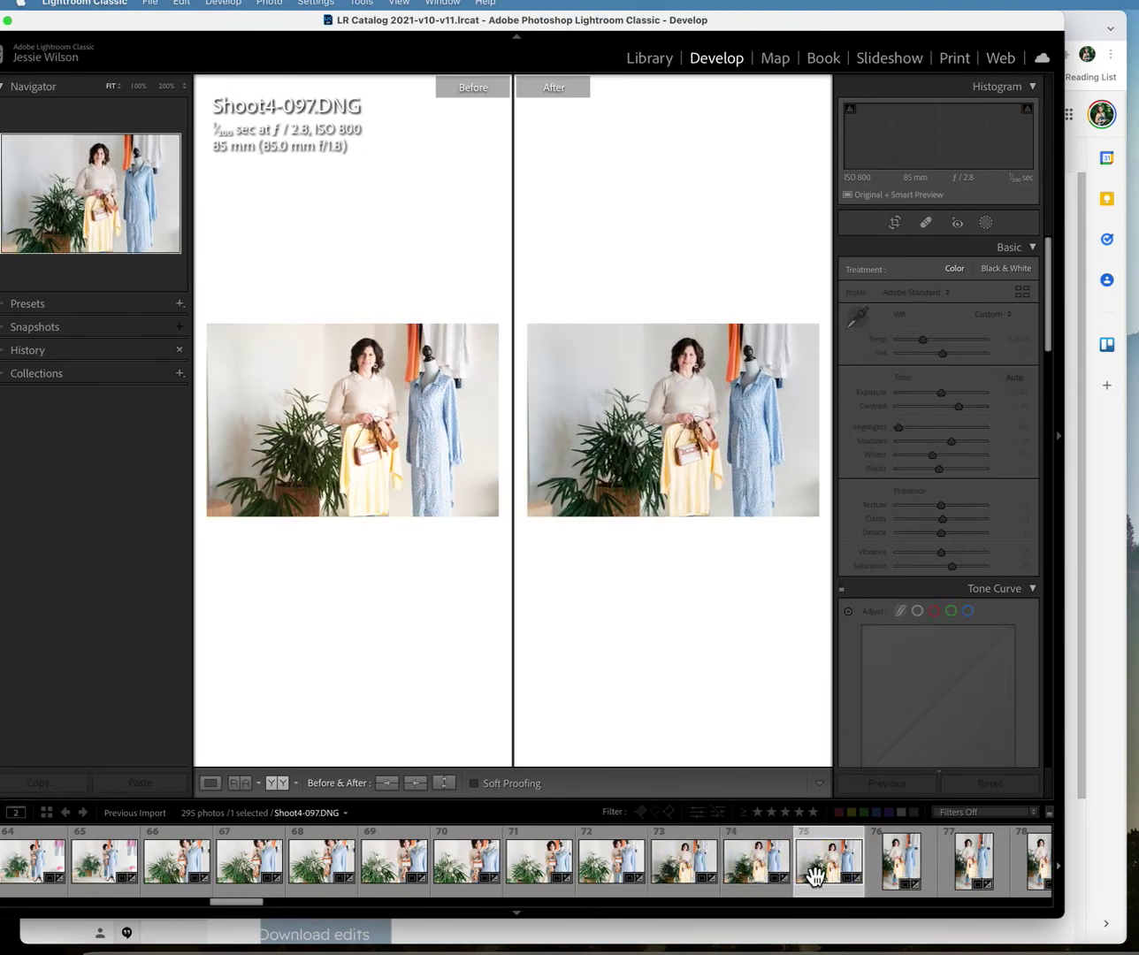
left_click(922, 871)
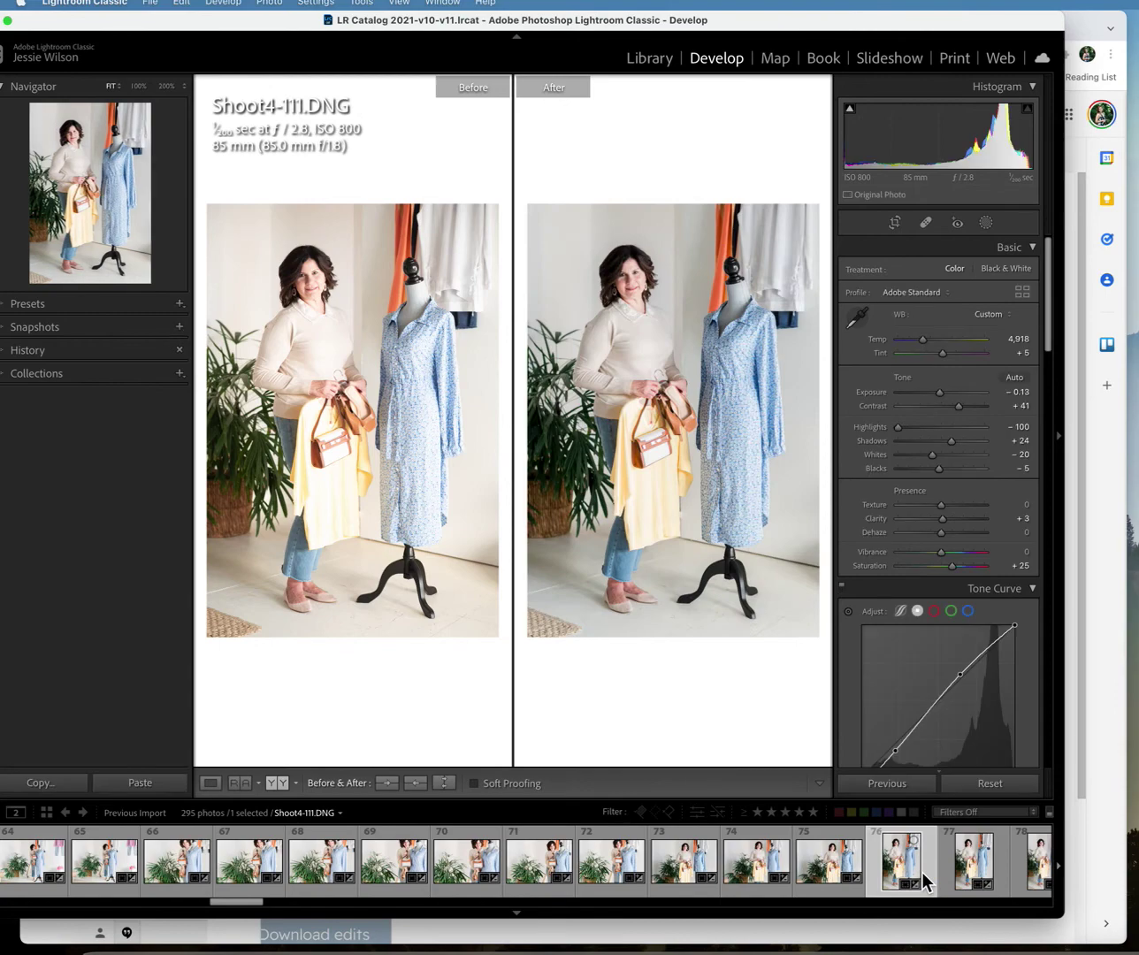
left_click_drag(238, 901, 621, 903)
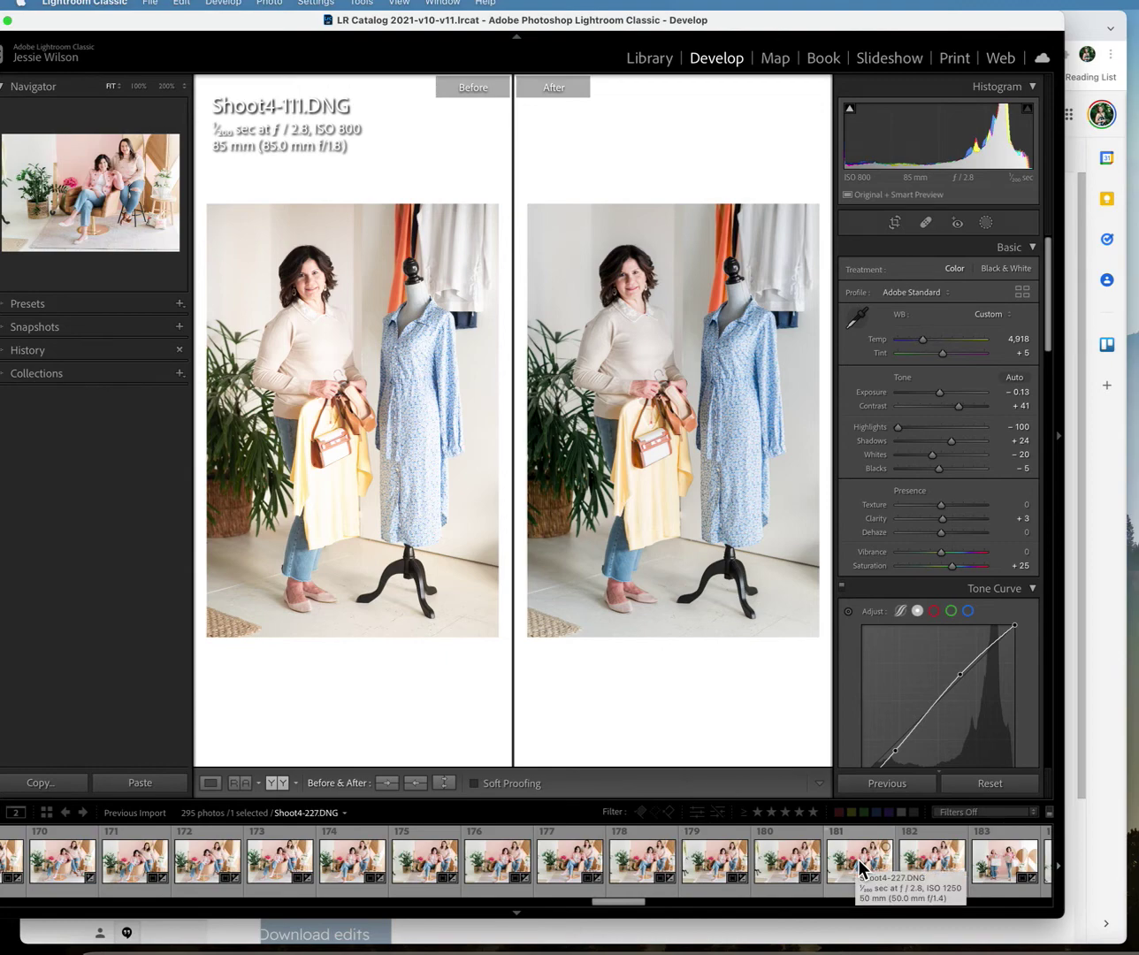
- Compare before/after of Shoot4-286, Shoot4-068, Shoot4-147 and Shoot4-293 in the filmstrip
left_click(772, 865)
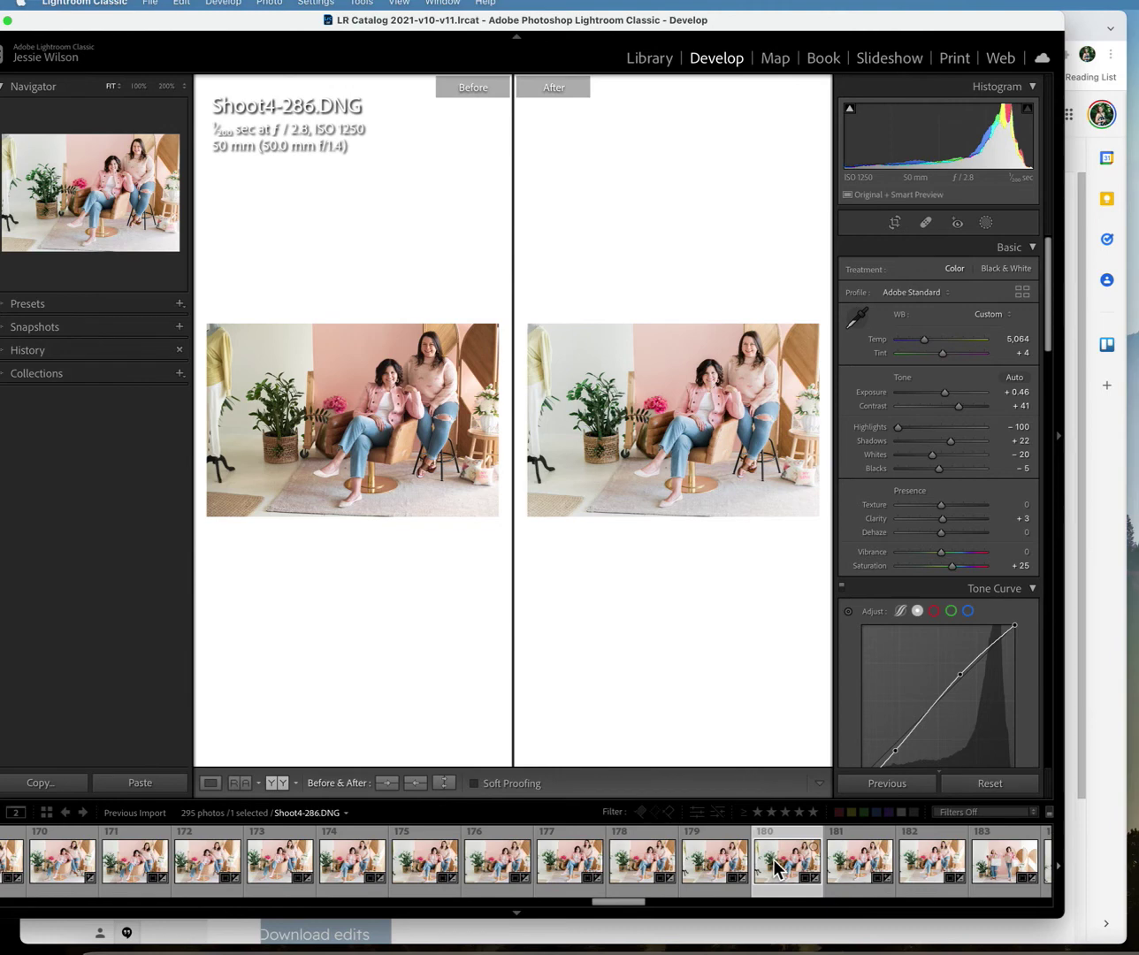
left_click_drag(604, 903, 633, 902)
left_click(460, 862)
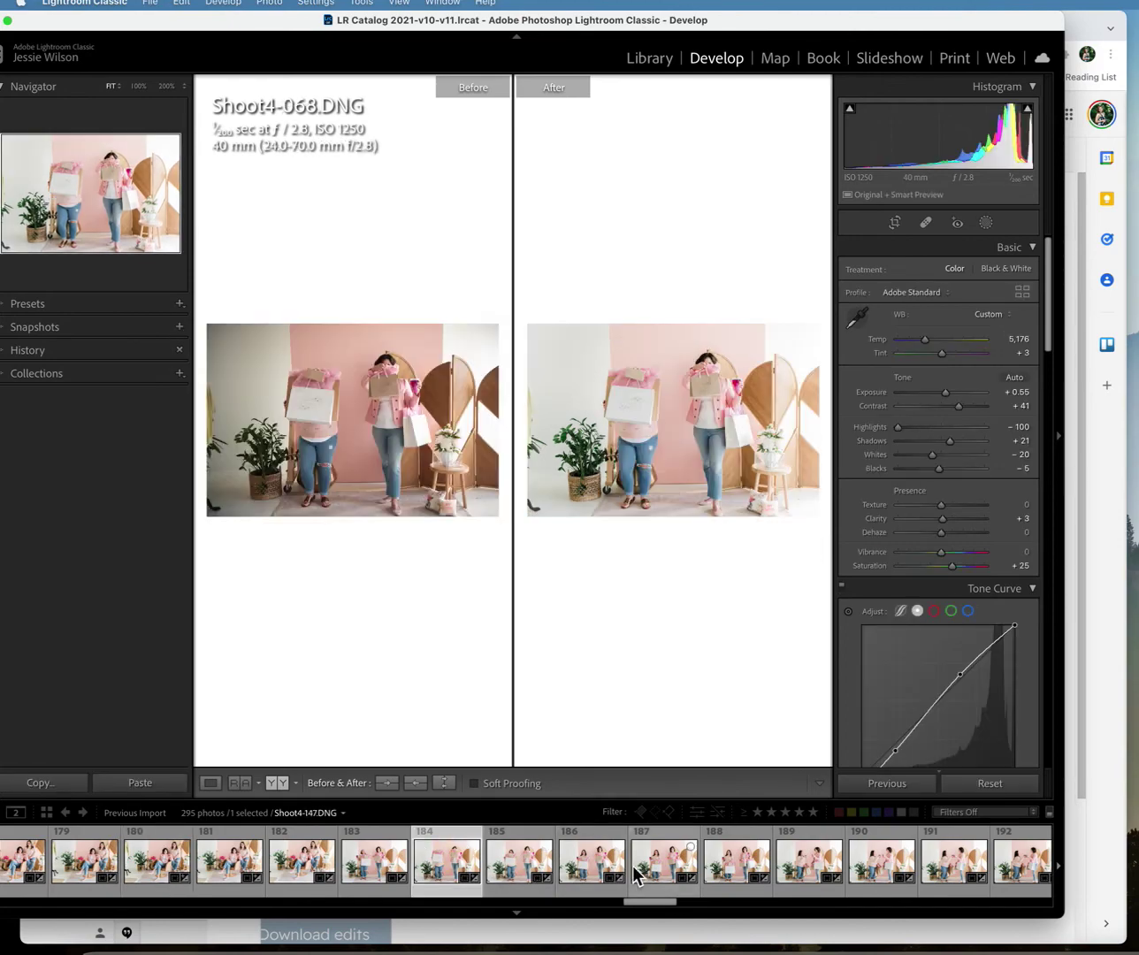
left_click(681, 873)
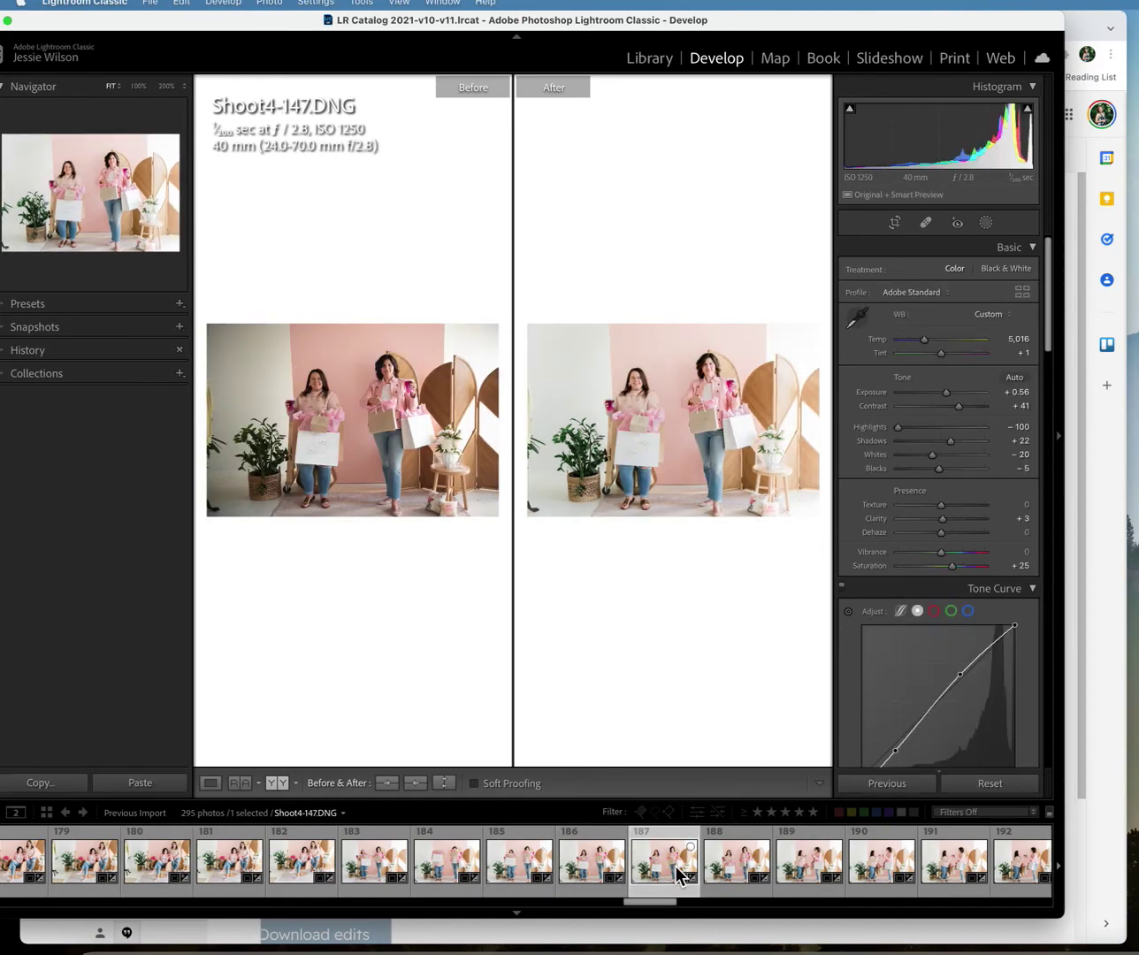
left_click(825, 871)
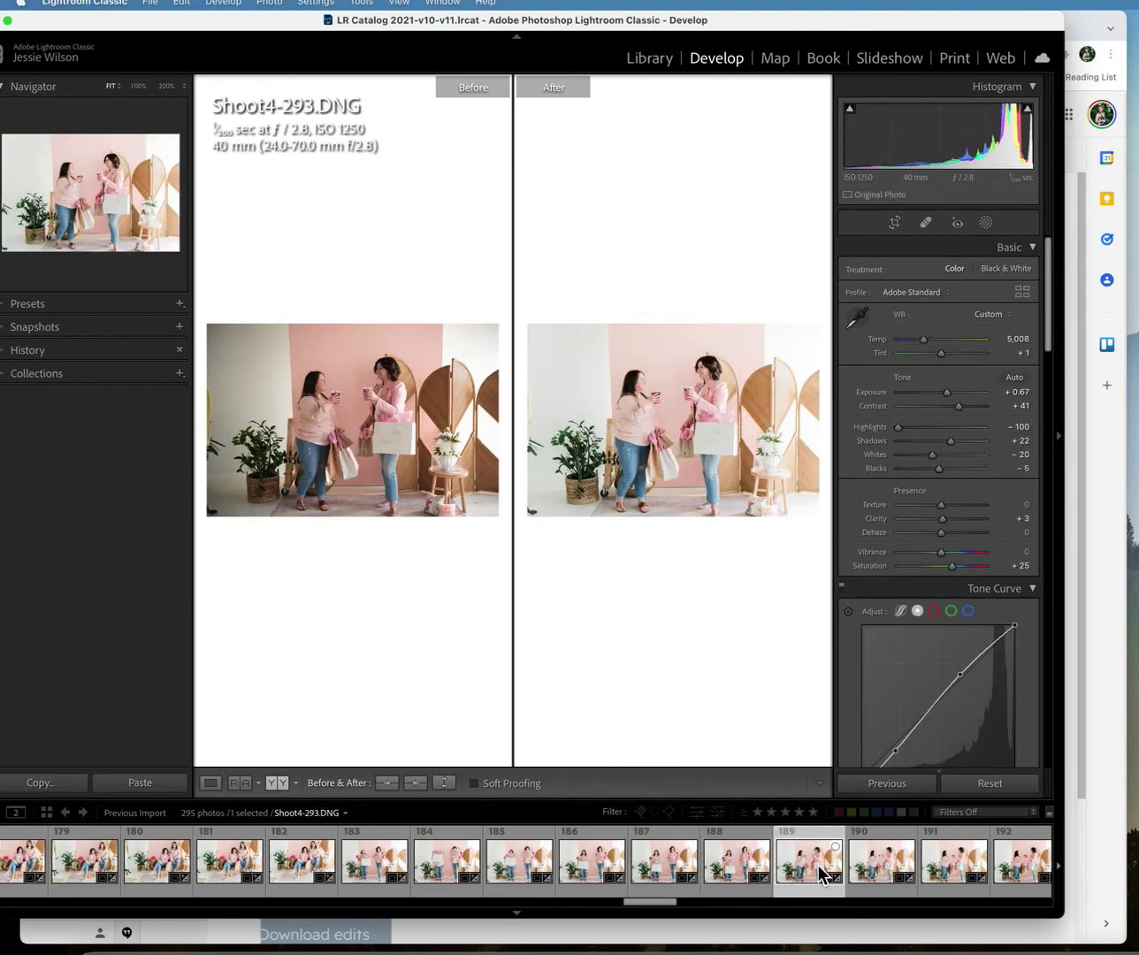
mouse_move(661, 904)
left_mouse_down()
mouse_move(775, 896)
mouse_move(761, 903)
mouse_move(892, 910)
left_mouse_up()
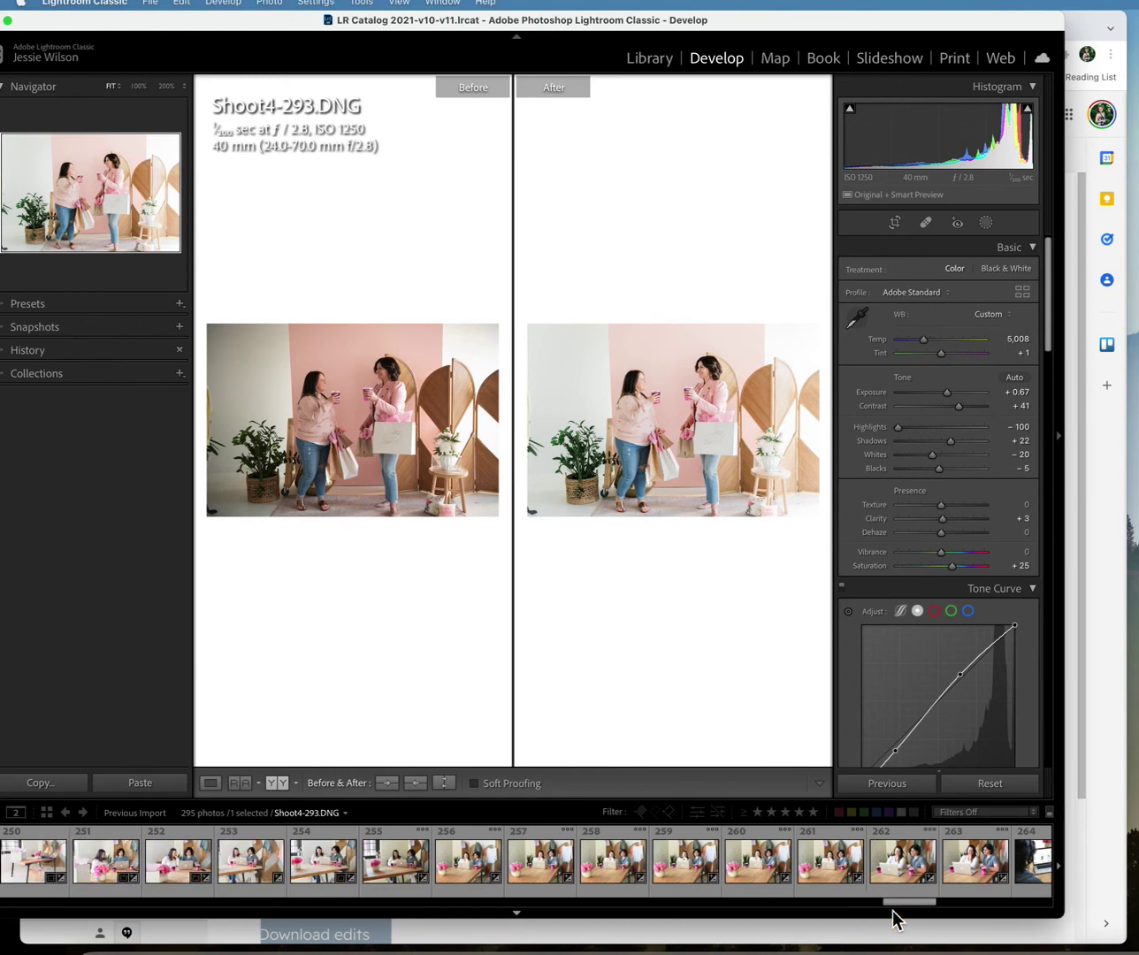
- Lift Shoot4-098.DNG's Shadows to +59, then select Shoot4-142.DNG
left_click(343, 862)
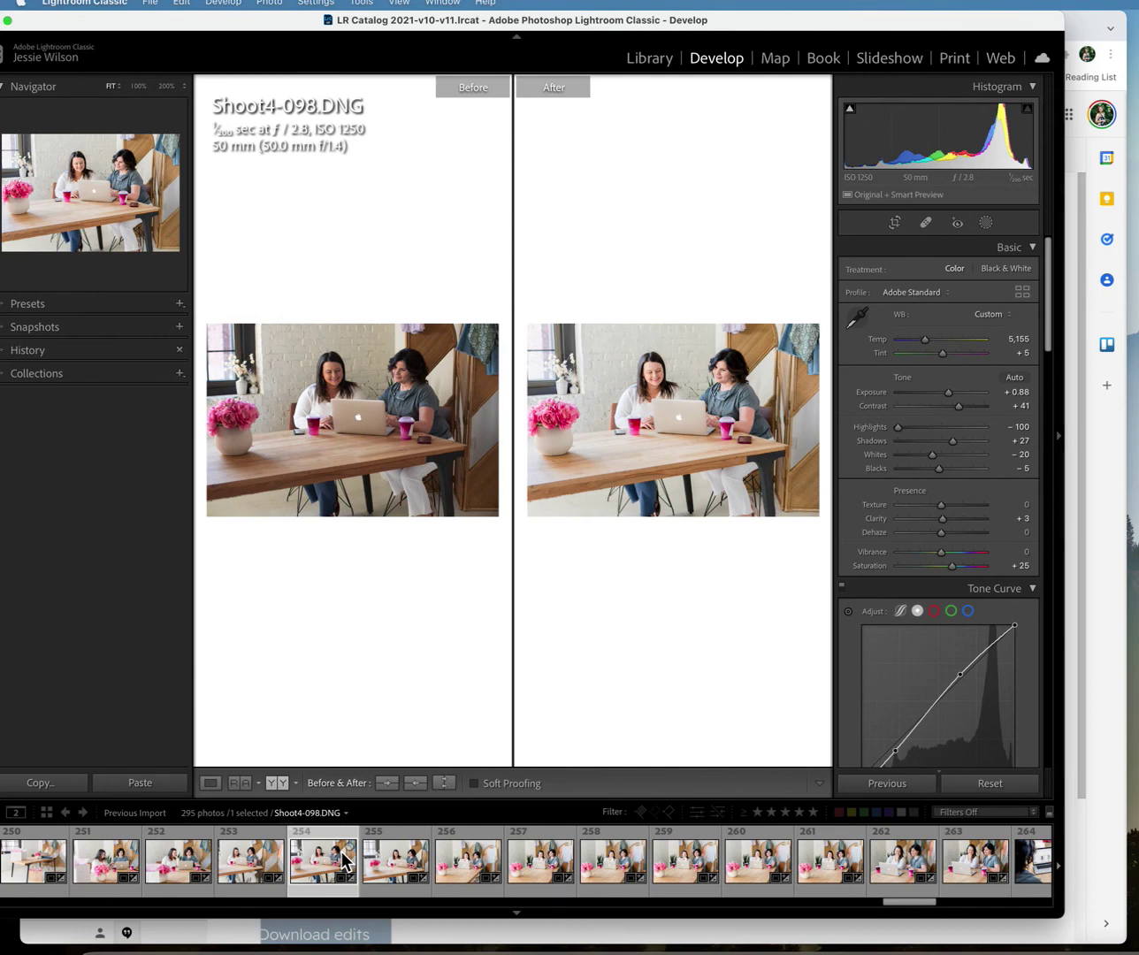
left_click_drag(952, 440, 970, 446)
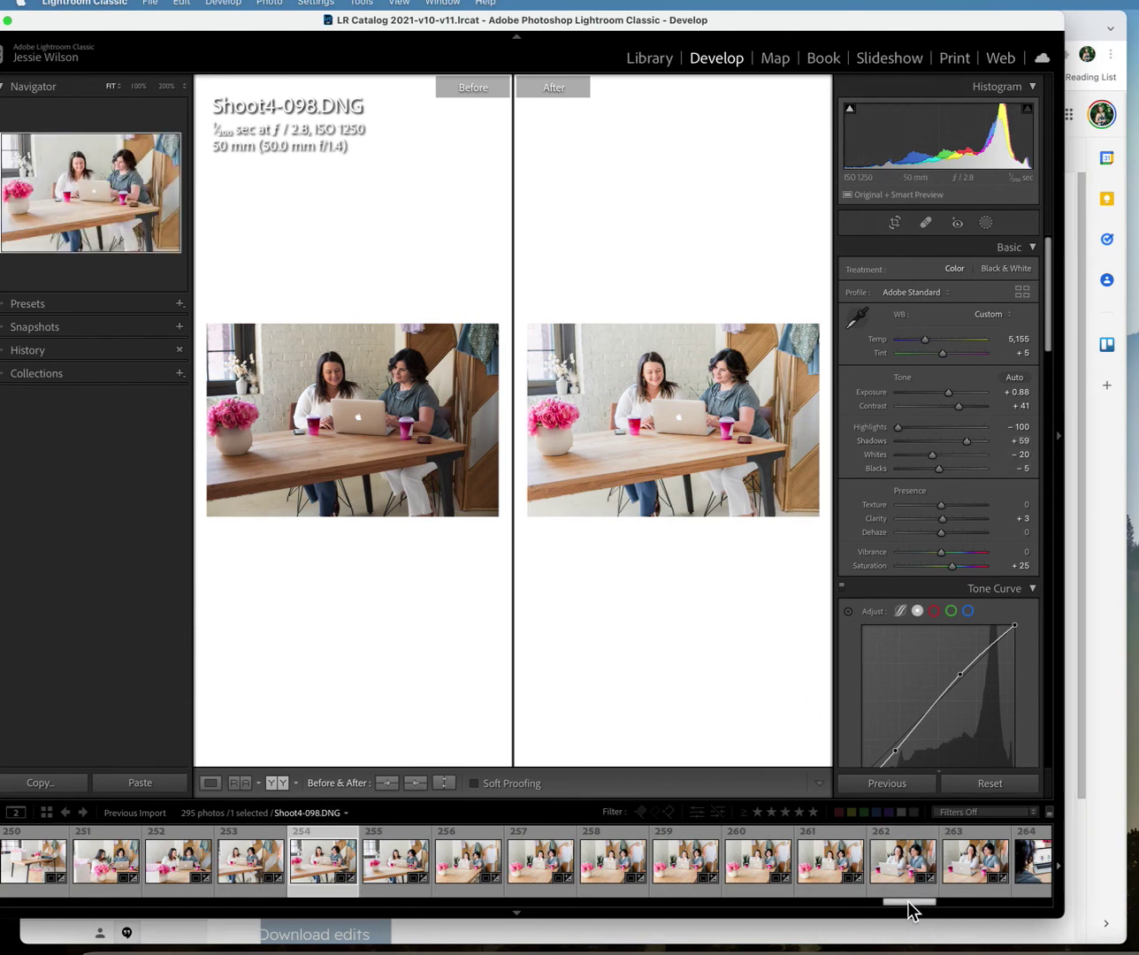
left_click_drag(908, 899, 829, 902)
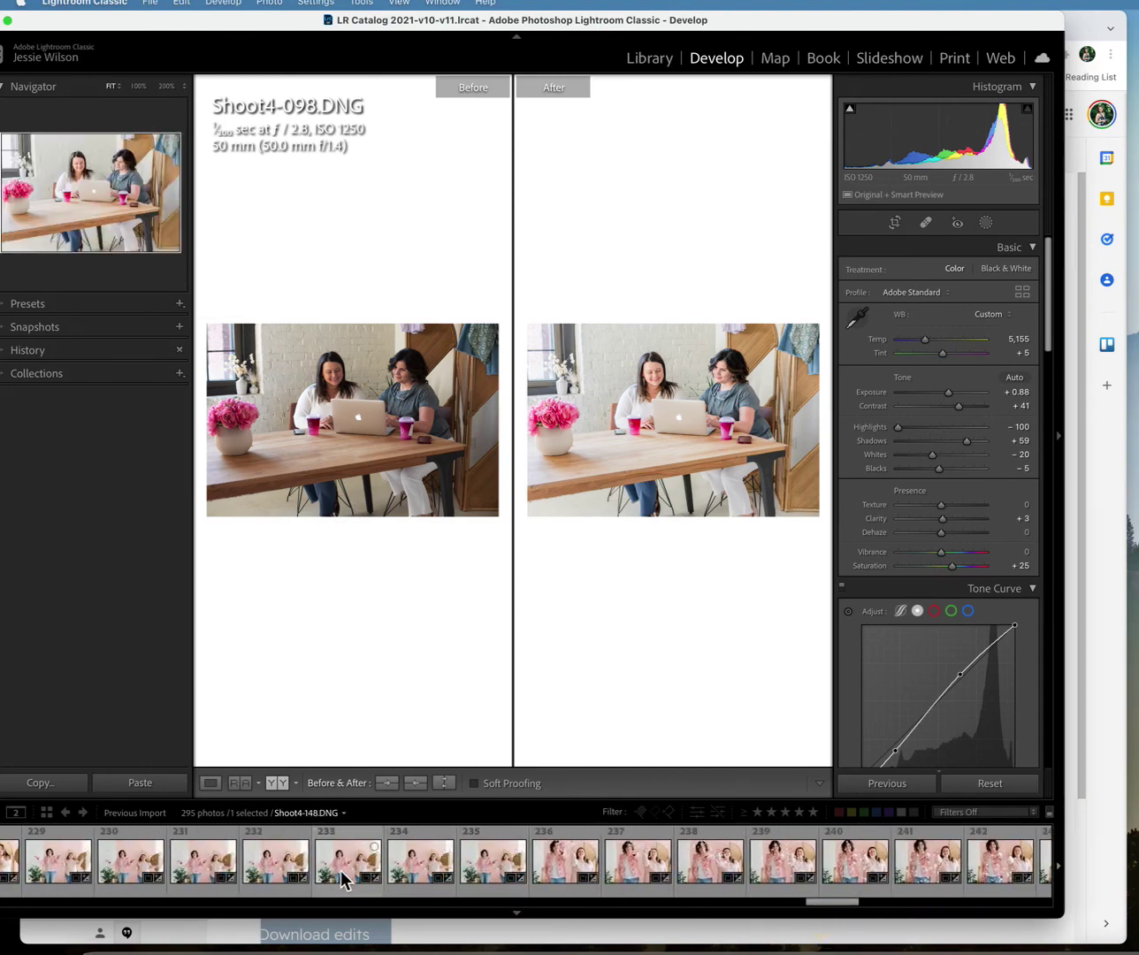
left_click(202, 871)
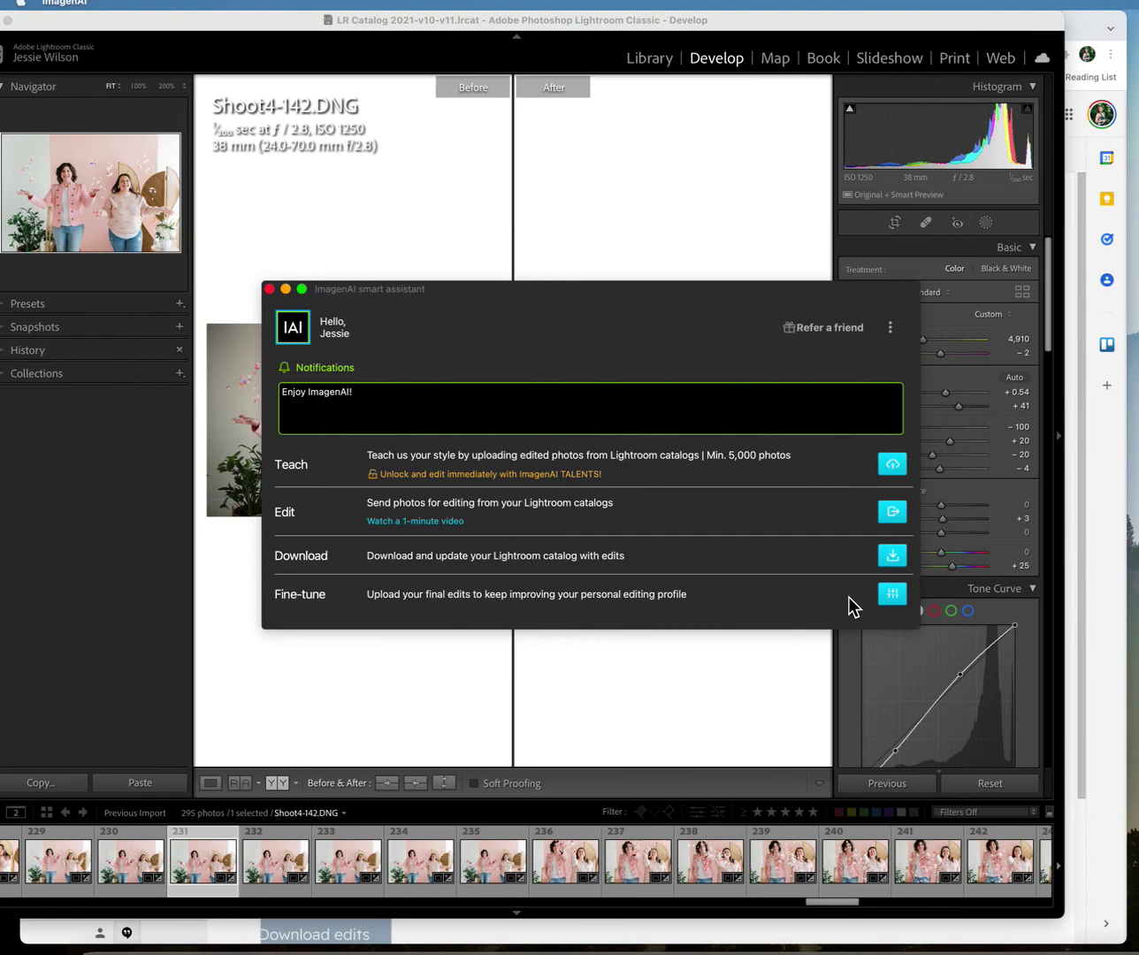
left_click(900, 601)
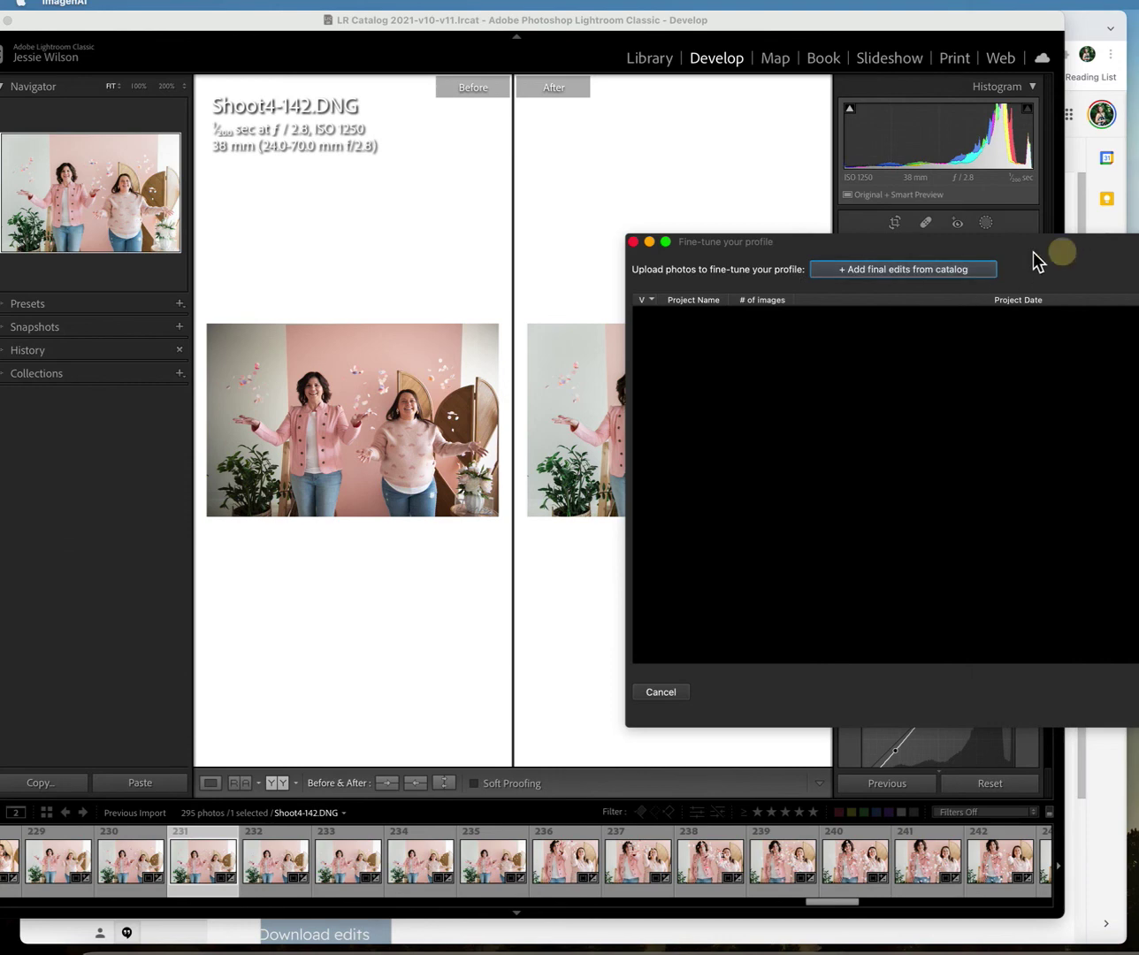
left_click_drag(804, 247, 452, 240)
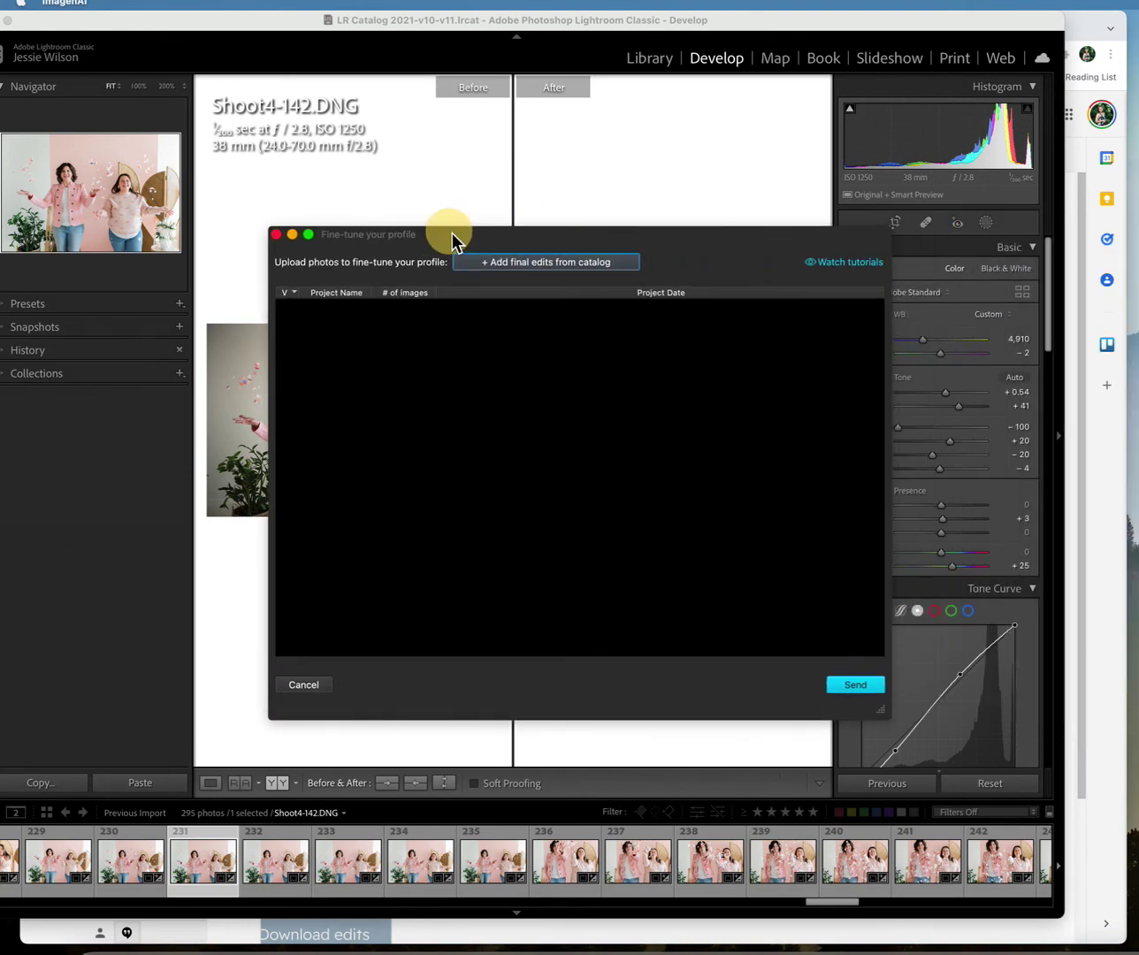
left_click(276, 235)
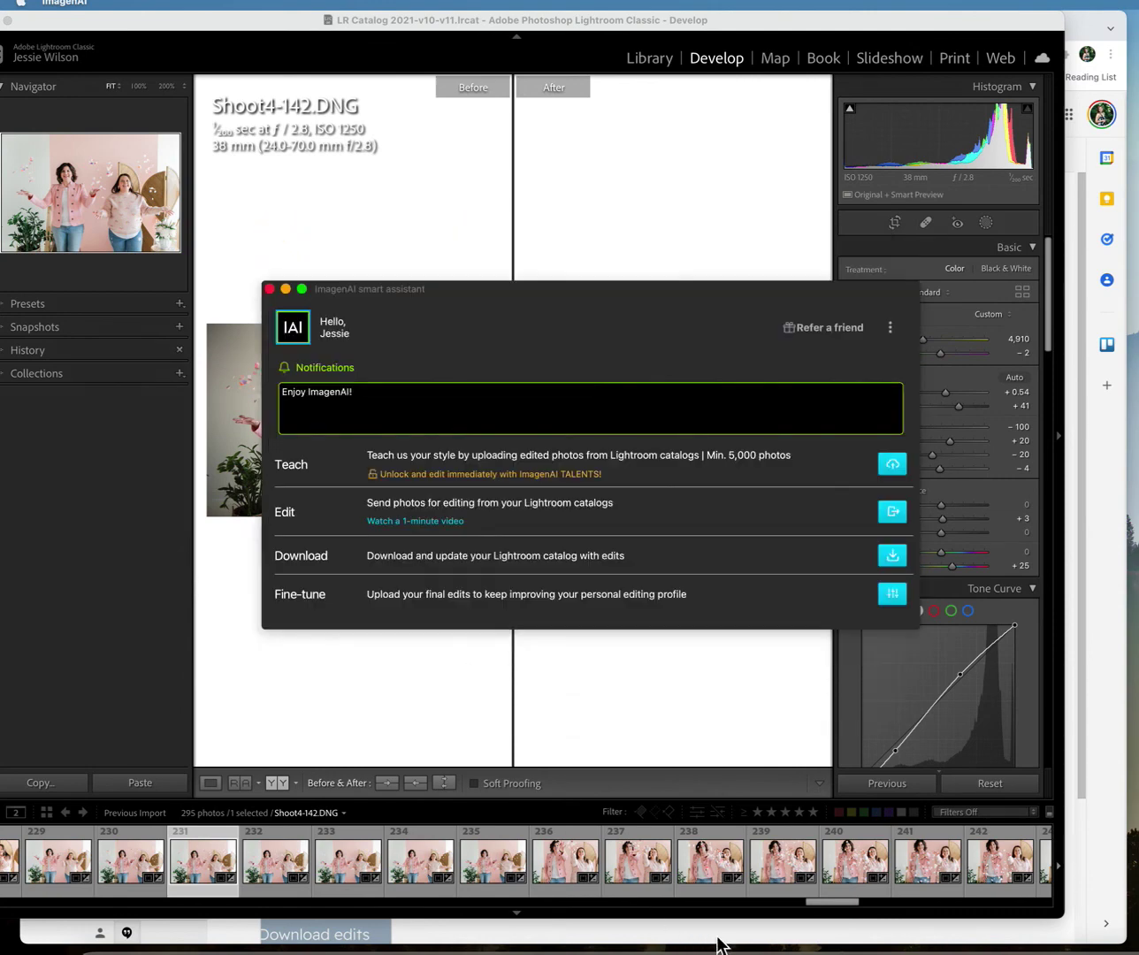
- Close the ImagenAI assistant and review Shoot4-188, photo 120 and Shoot4-042 before/after
left_click(268, 289)
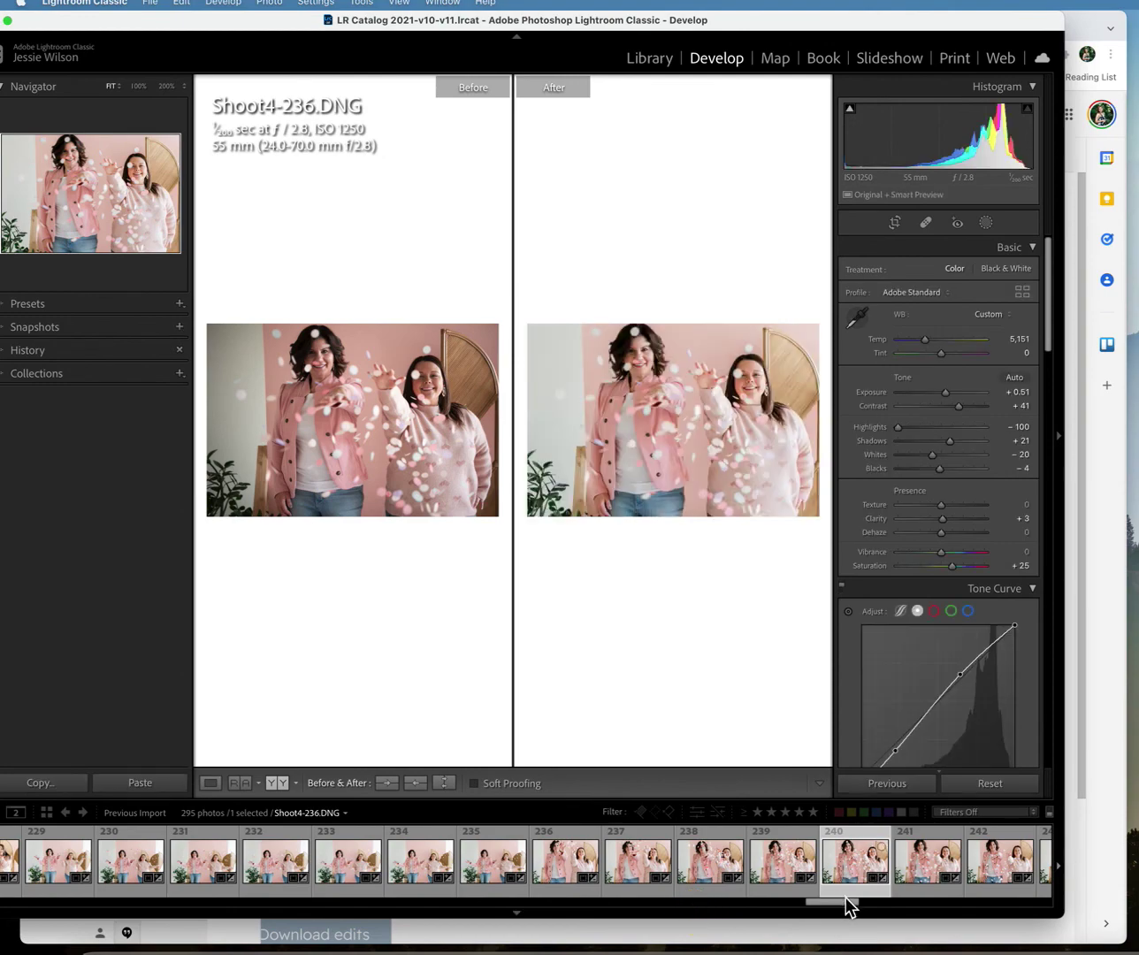
left_click_drag(846, 904, 412, 898)
left_click(574, 871)
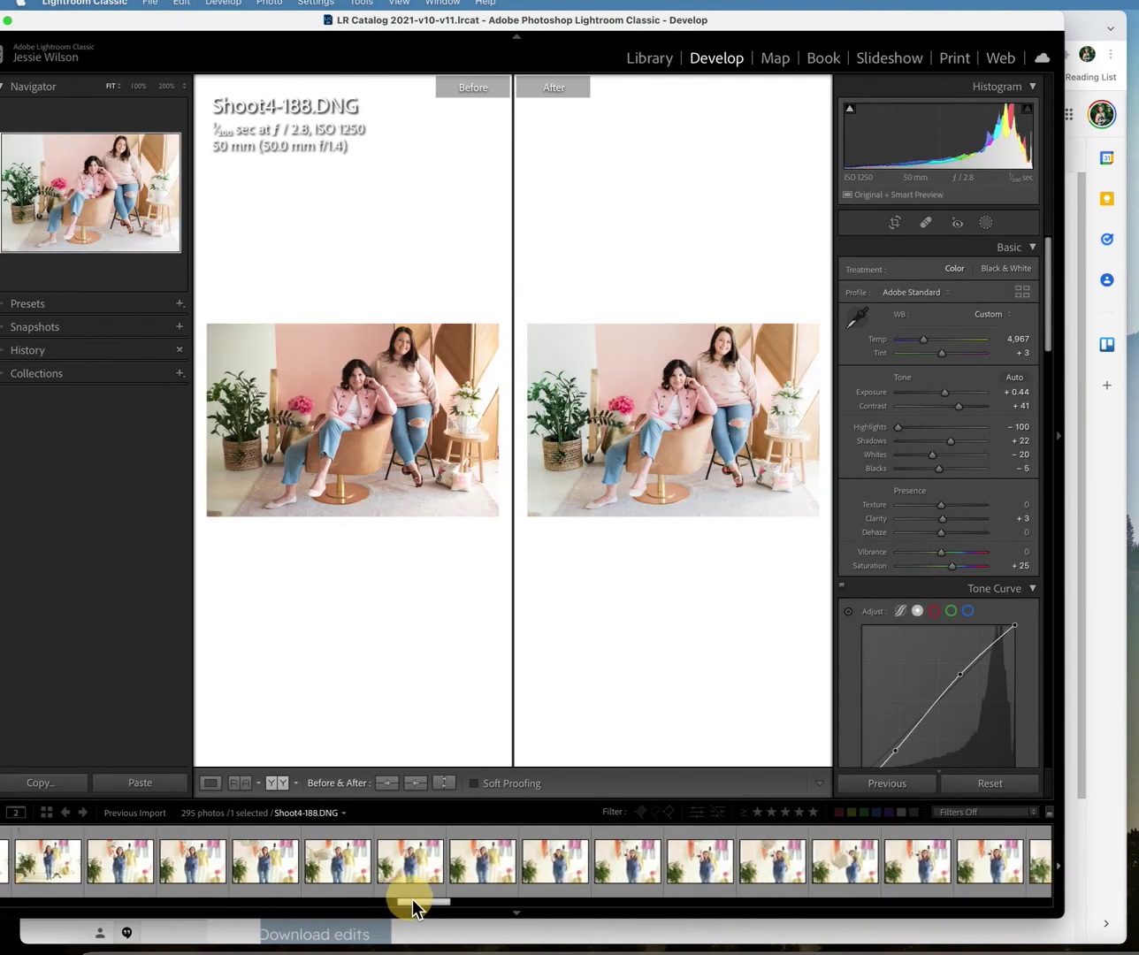
left_click(344, 874)
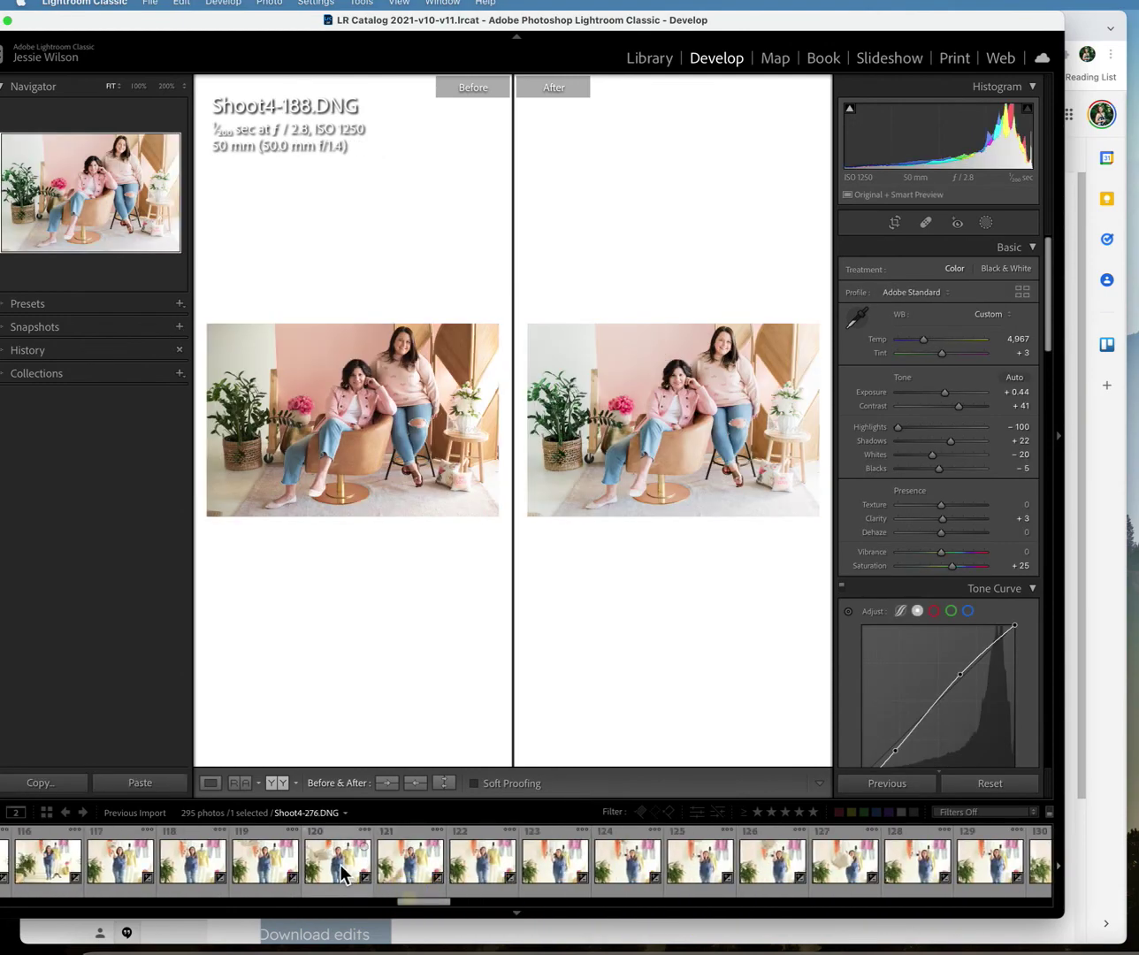
left_click(844, 869)
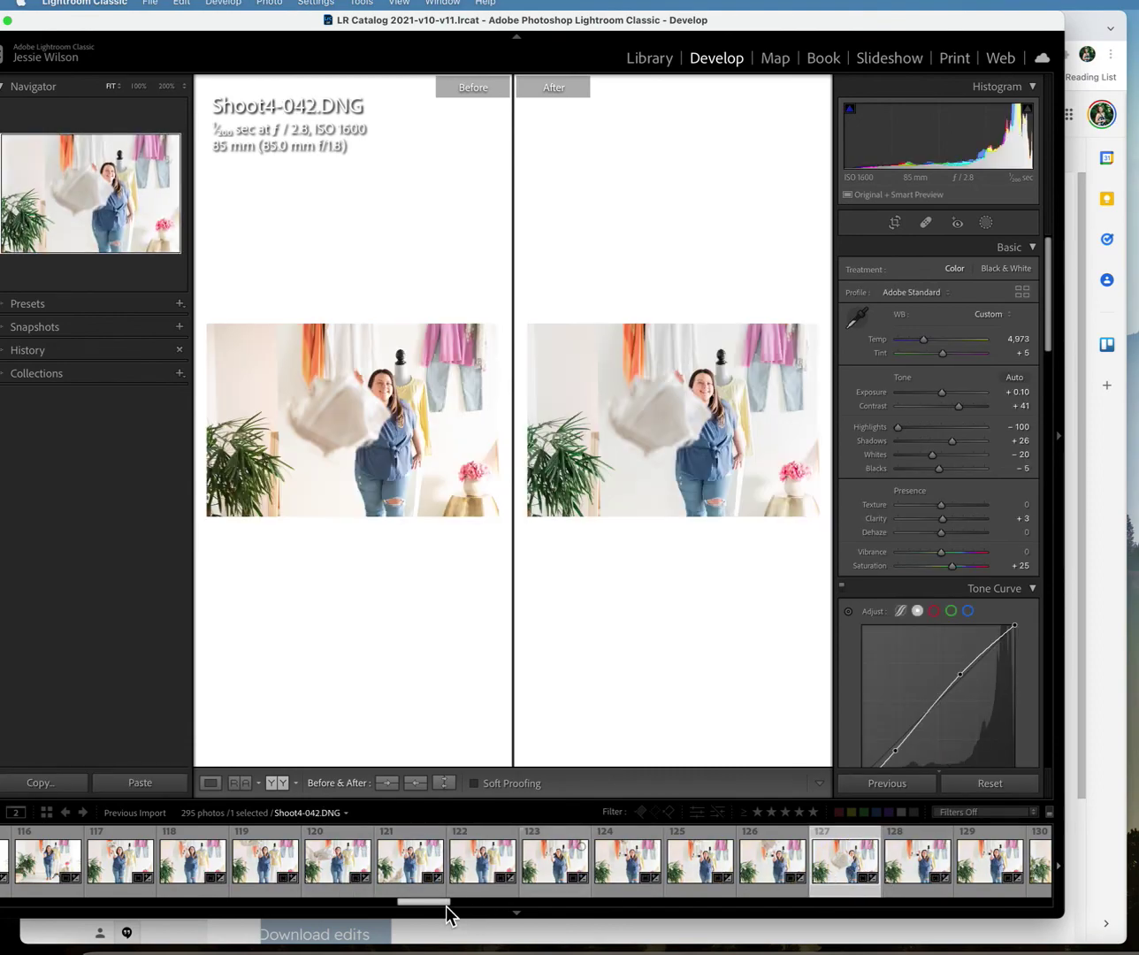
- Select Shoot4-053.DNG and warm its white balance Temp to 5,177
left_click_drag(446, 902, 323, 920)
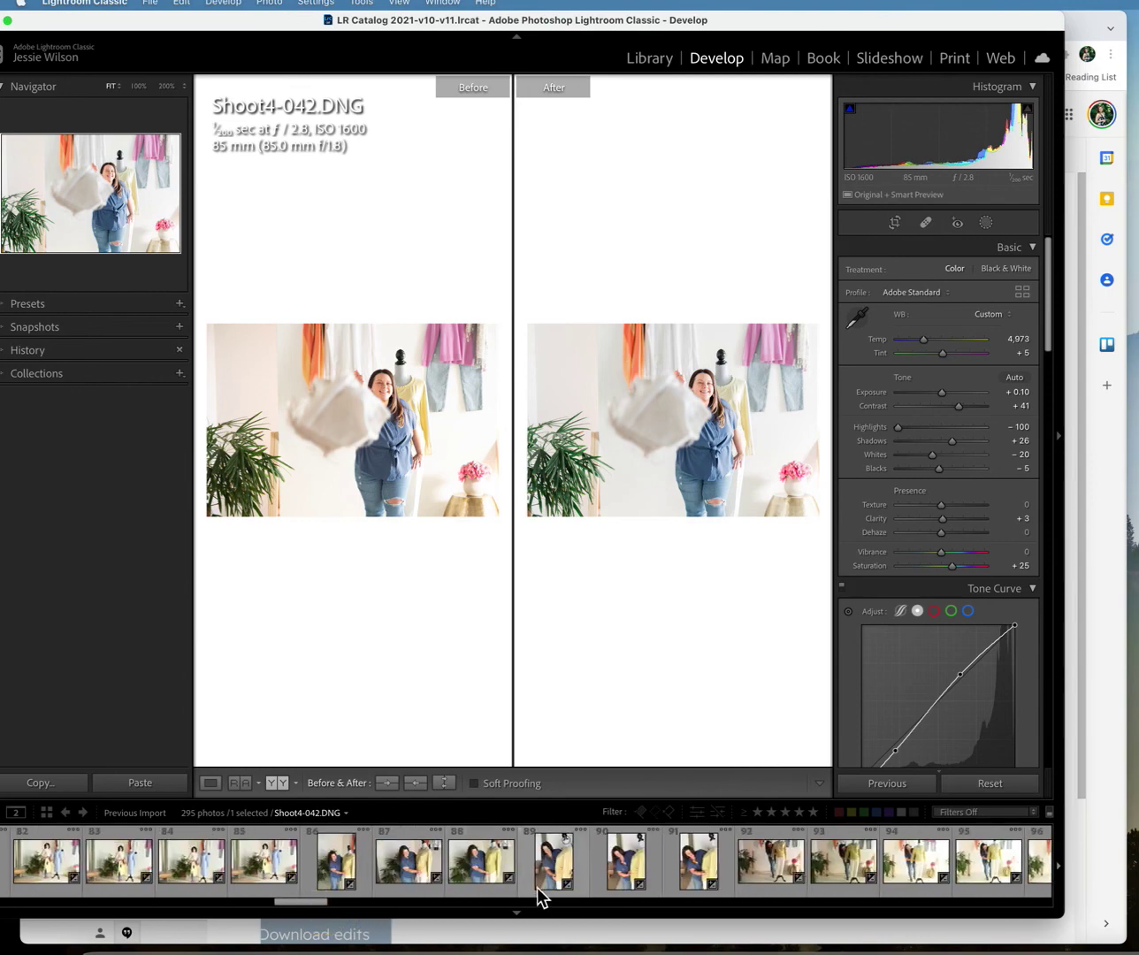
left_click(704, 875)
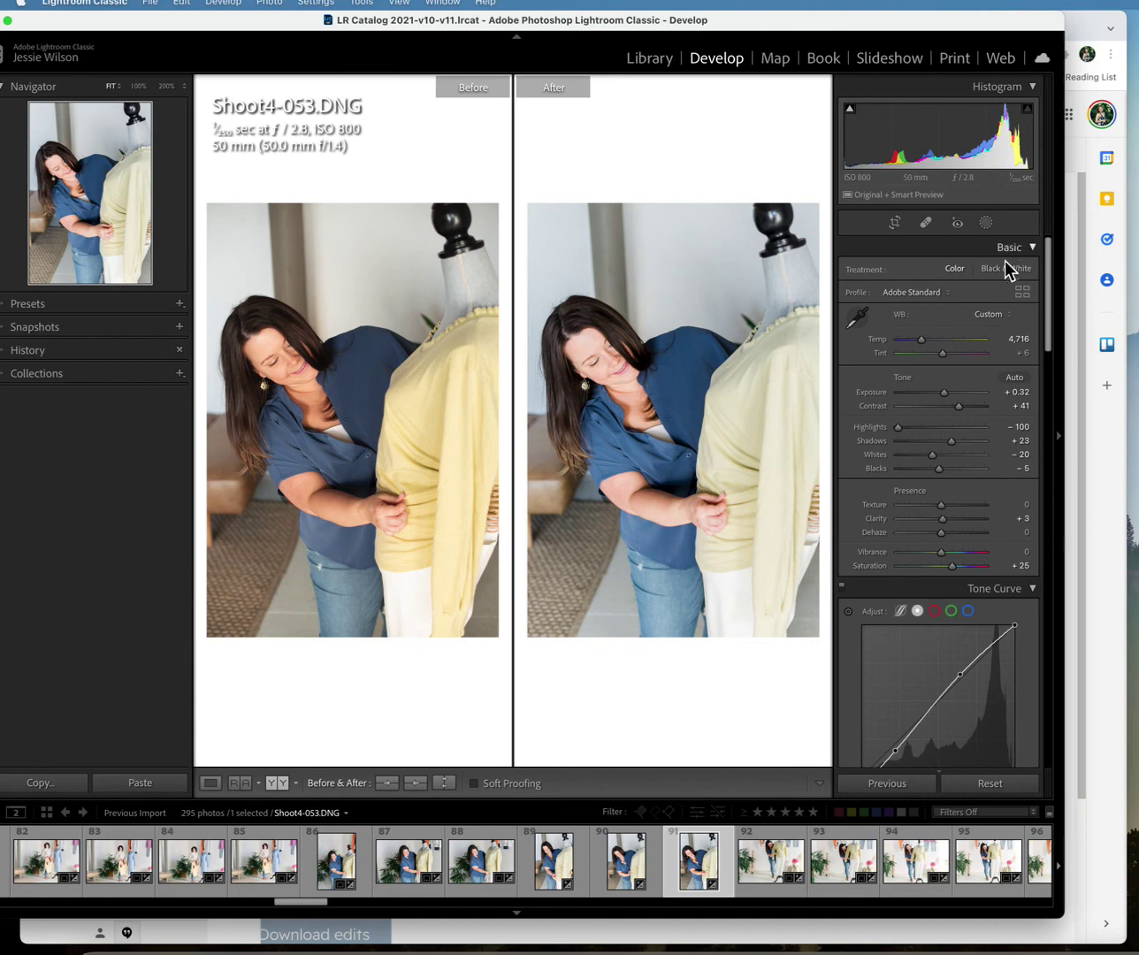
left_click_drag(924, 343, 926, 343)
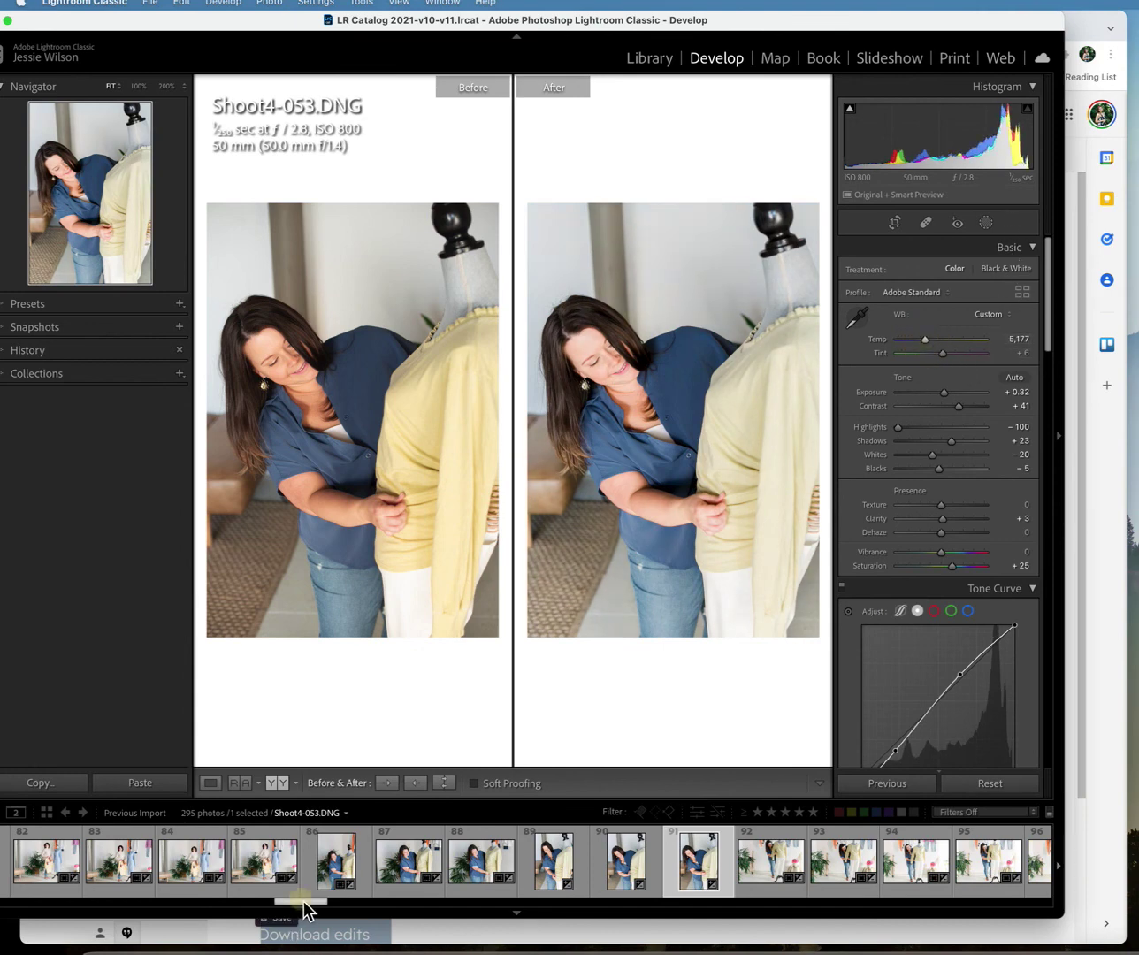
- Review before/after of Shoot4-097, Shoot4-179 and Shoot4-214
left_click_drag(305, 902, 262, 899)
left_click(355, 859)
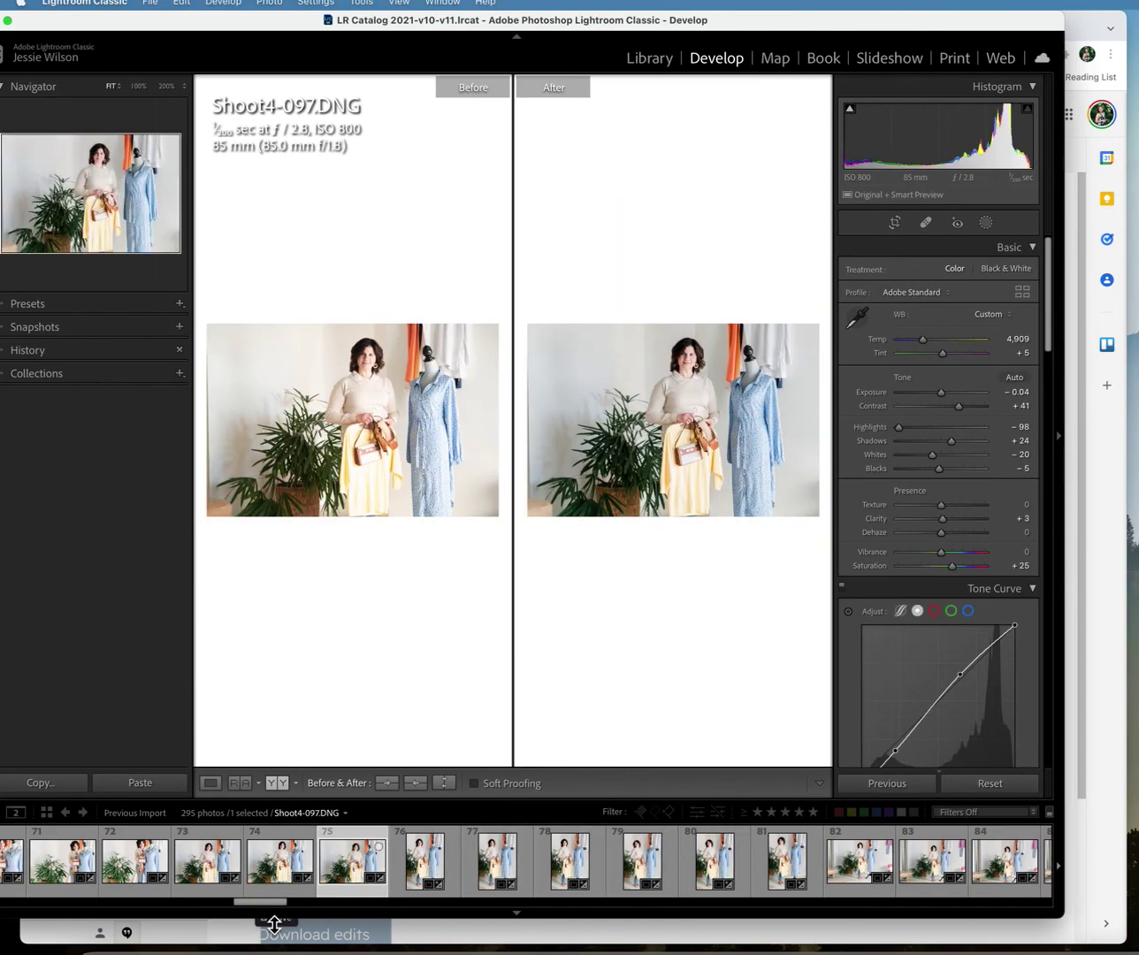
left_click_drag(272, 904, 229, 904)
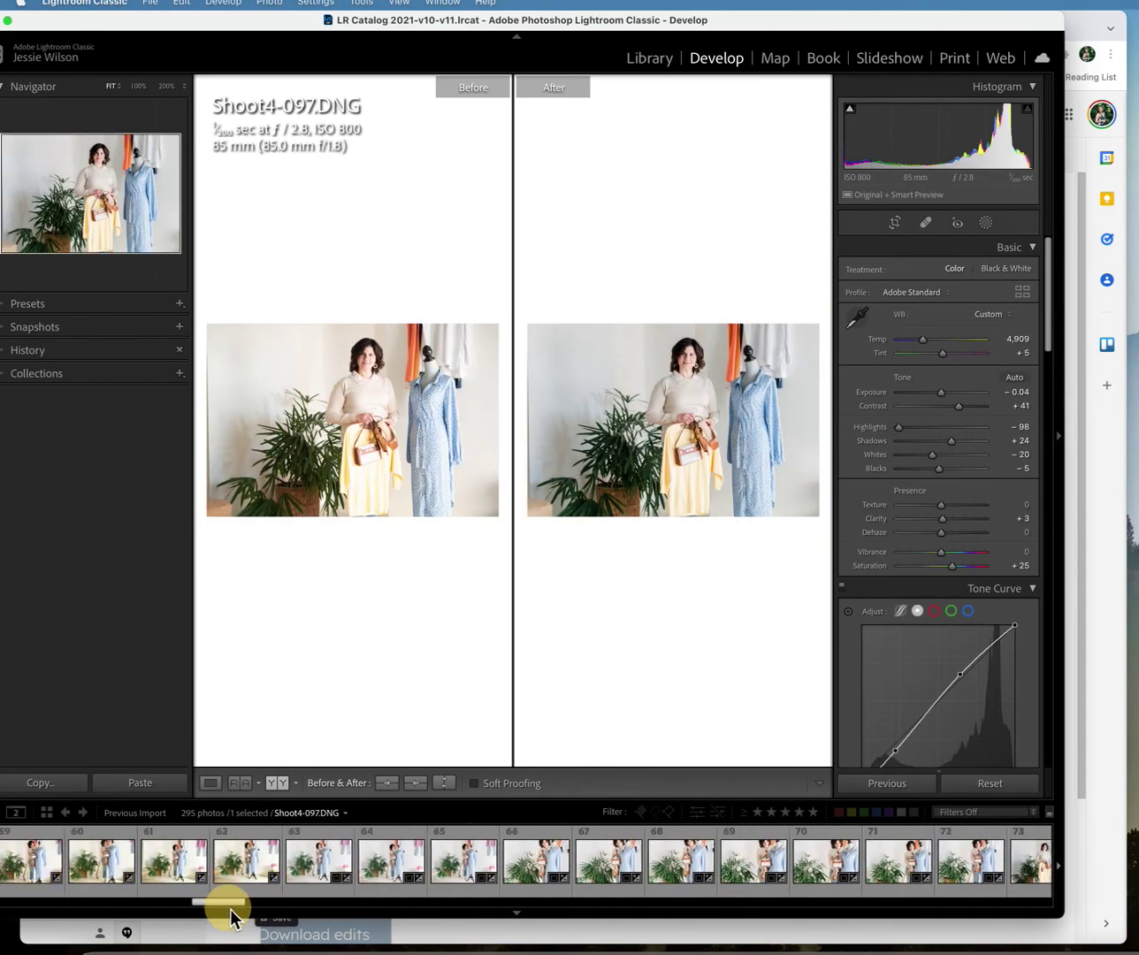
left_click(331, 868)
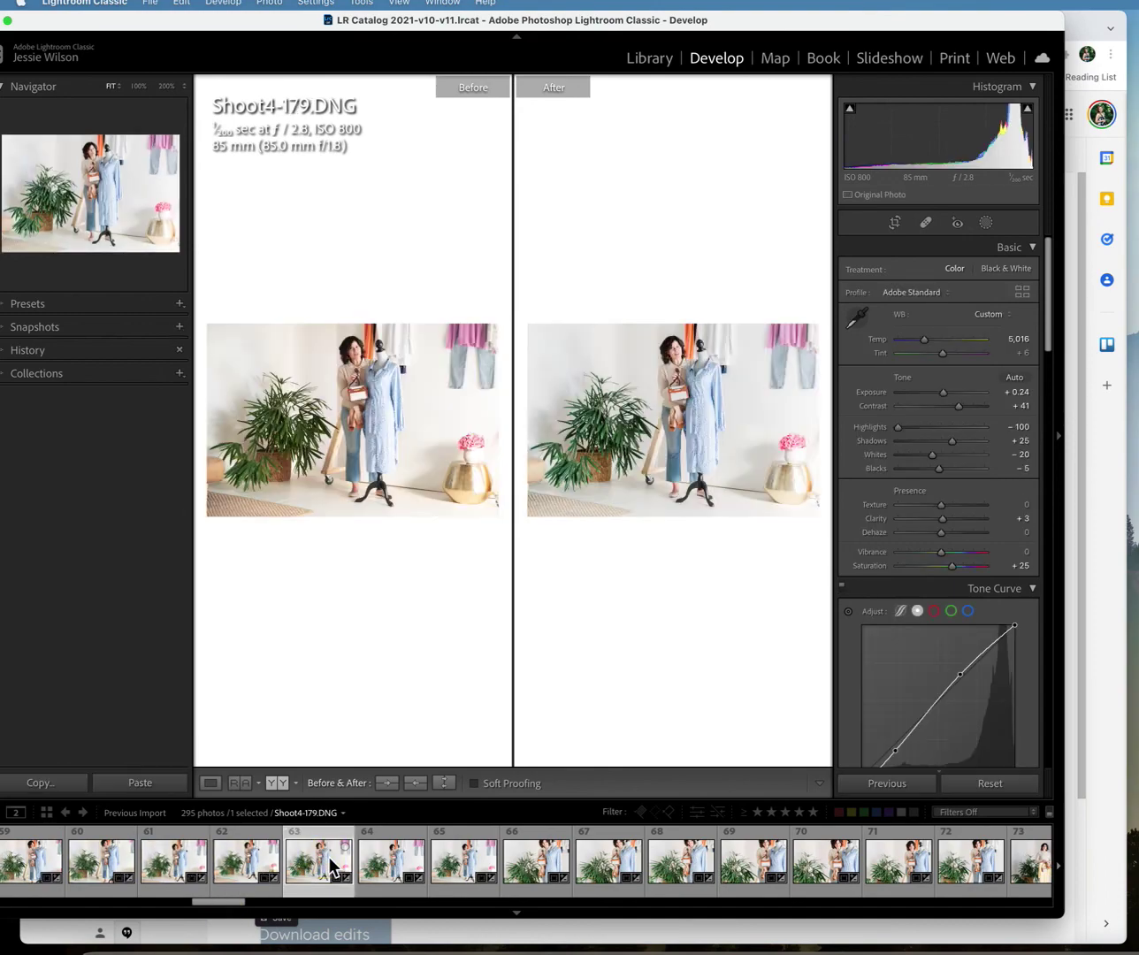
left_click(403, 868)
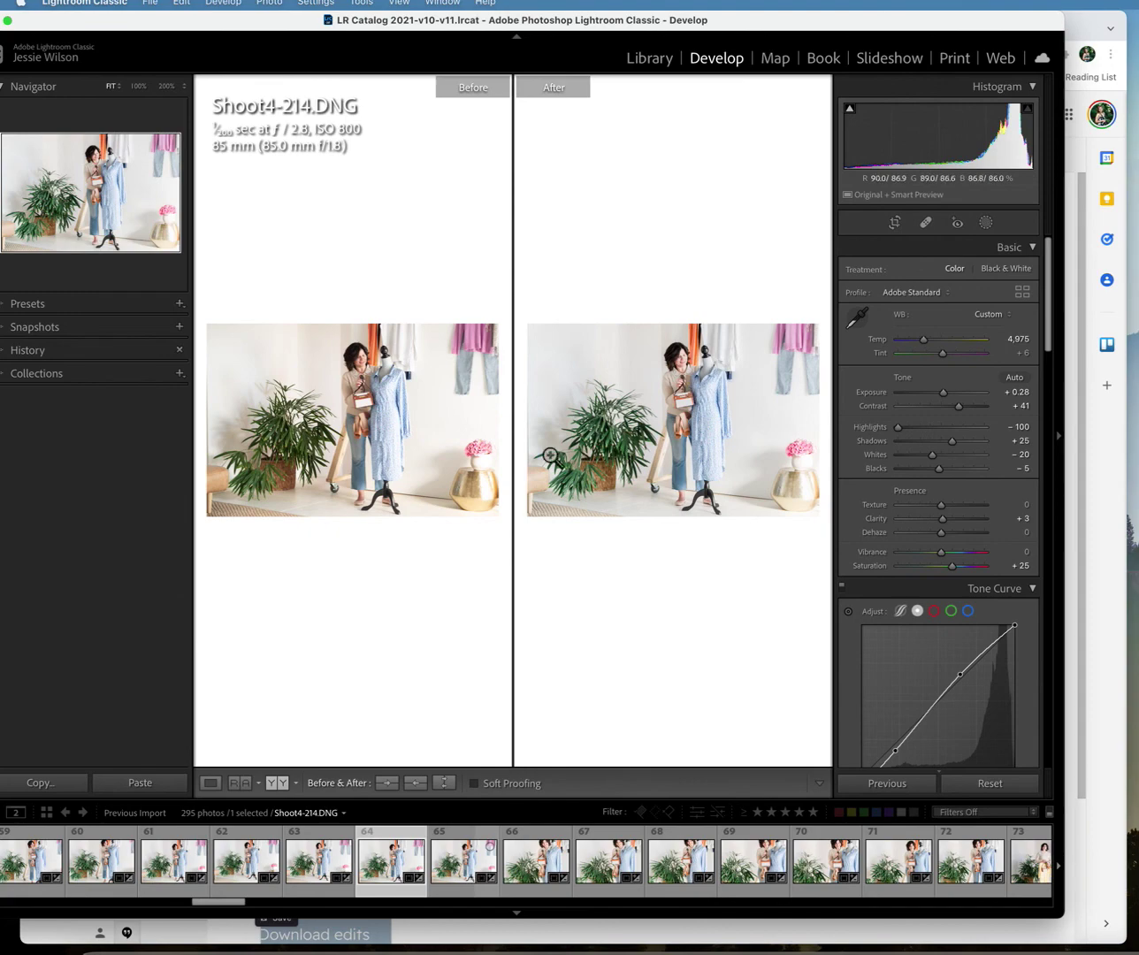
- Scroll the filmstrip left and nudge the Lightroom window slightly to the right
left_click_drag(242, 901, 141, 917)
left_click_drag(769, 19, 813, 19)
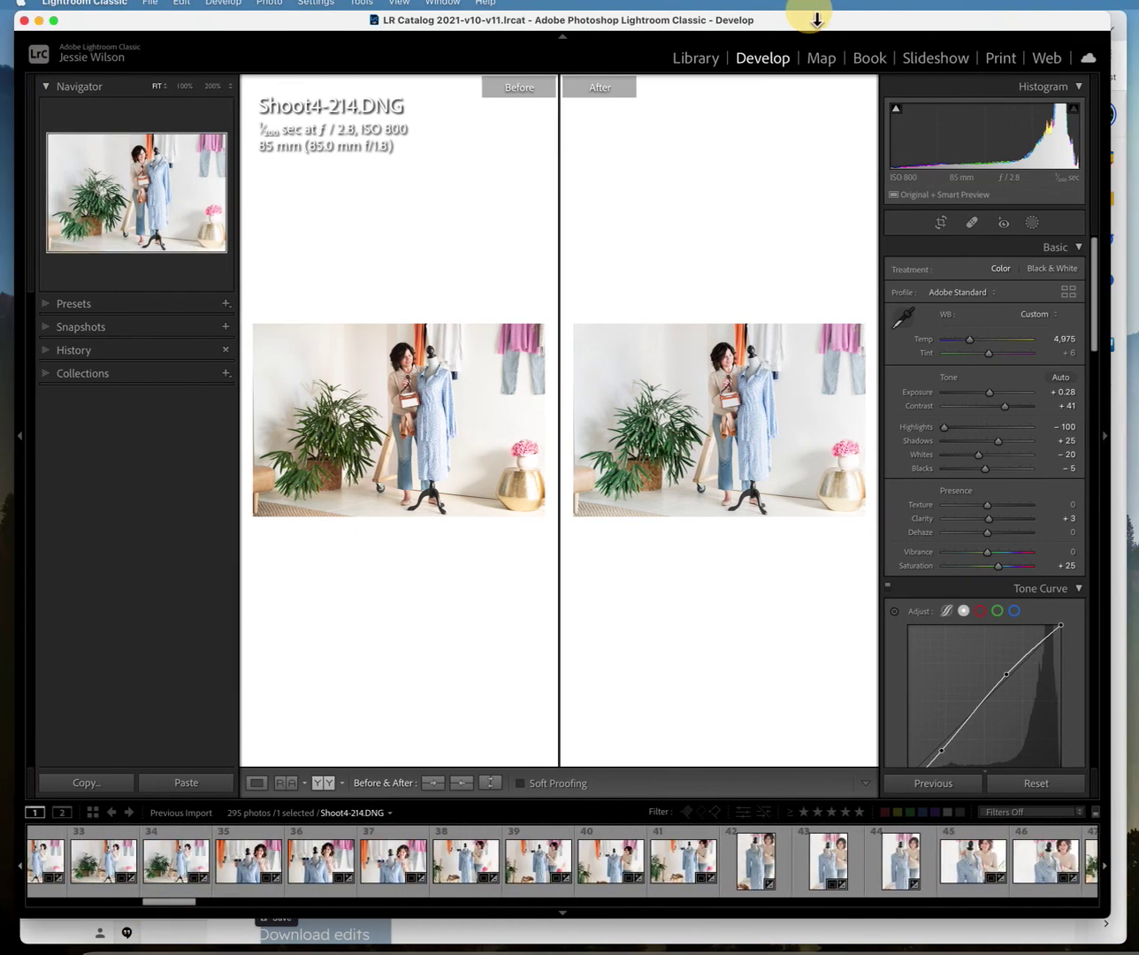